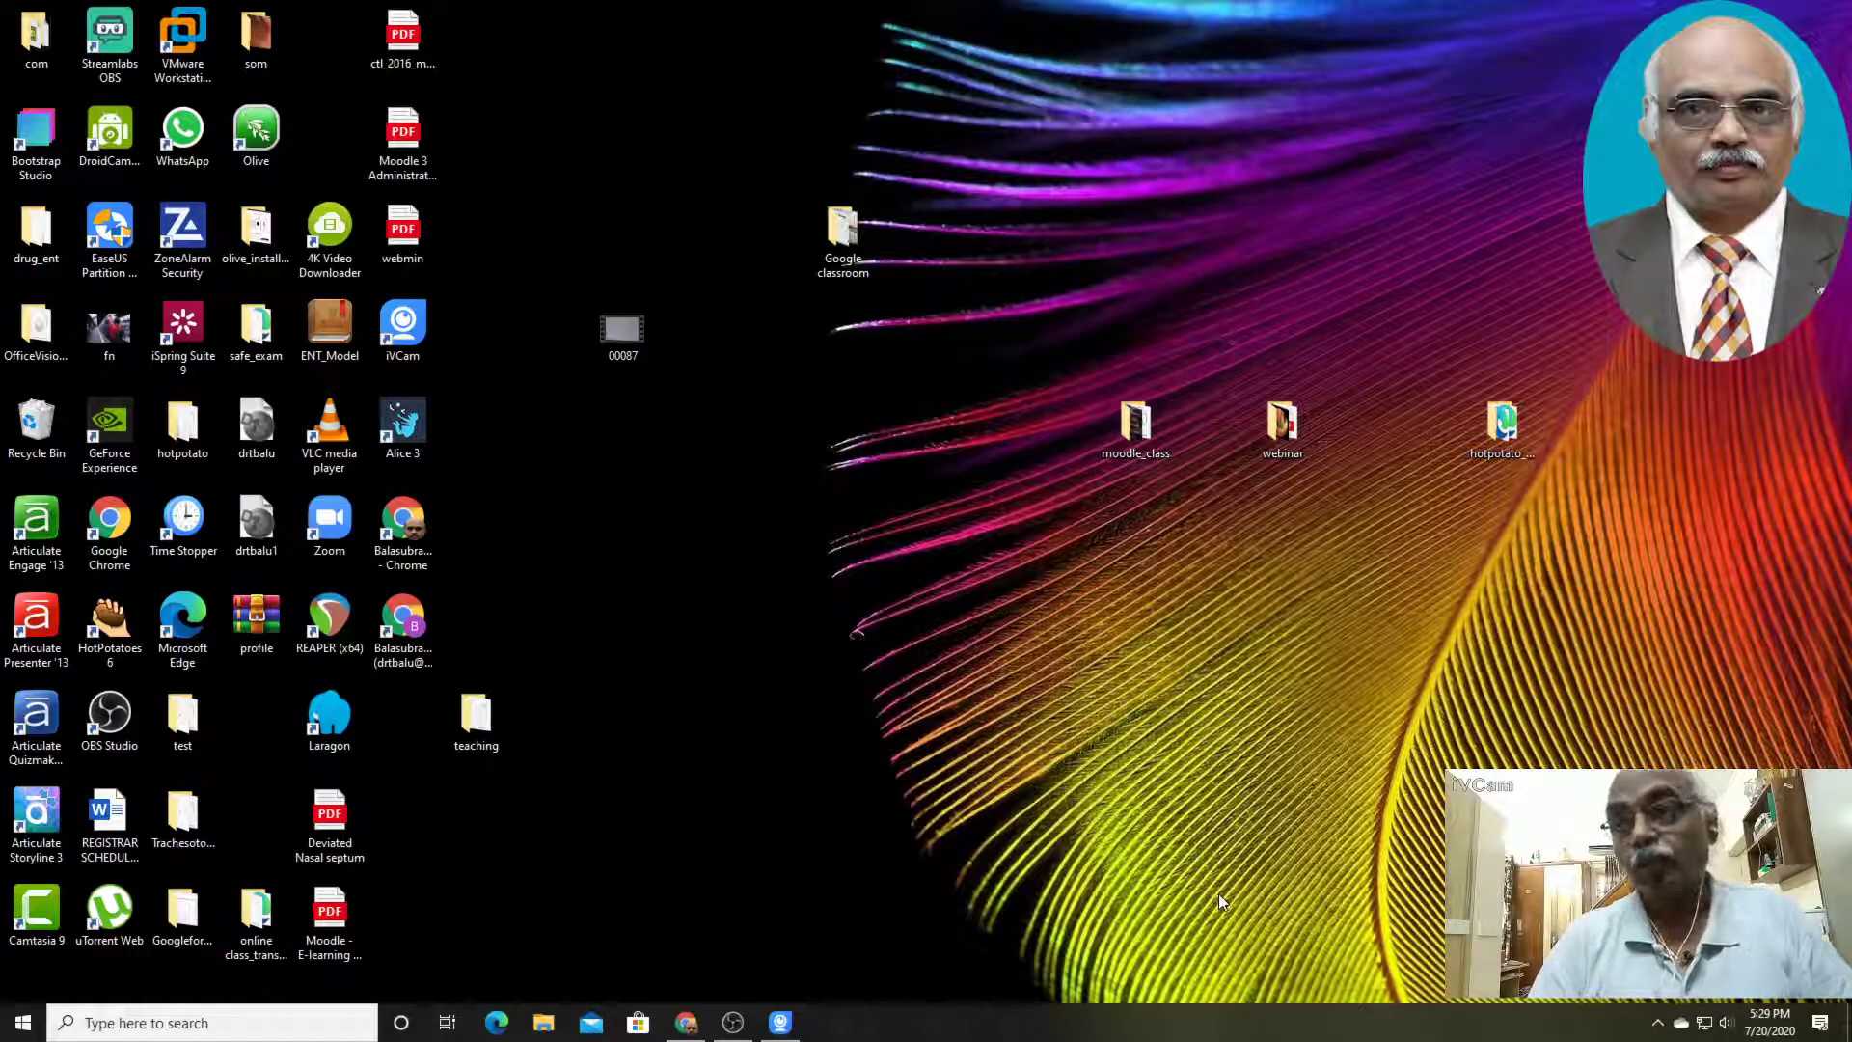
Search for "safe exam browser" in a new Chrome tab and view the Safe Exam Browser latest releases download page
click(686, 1023)
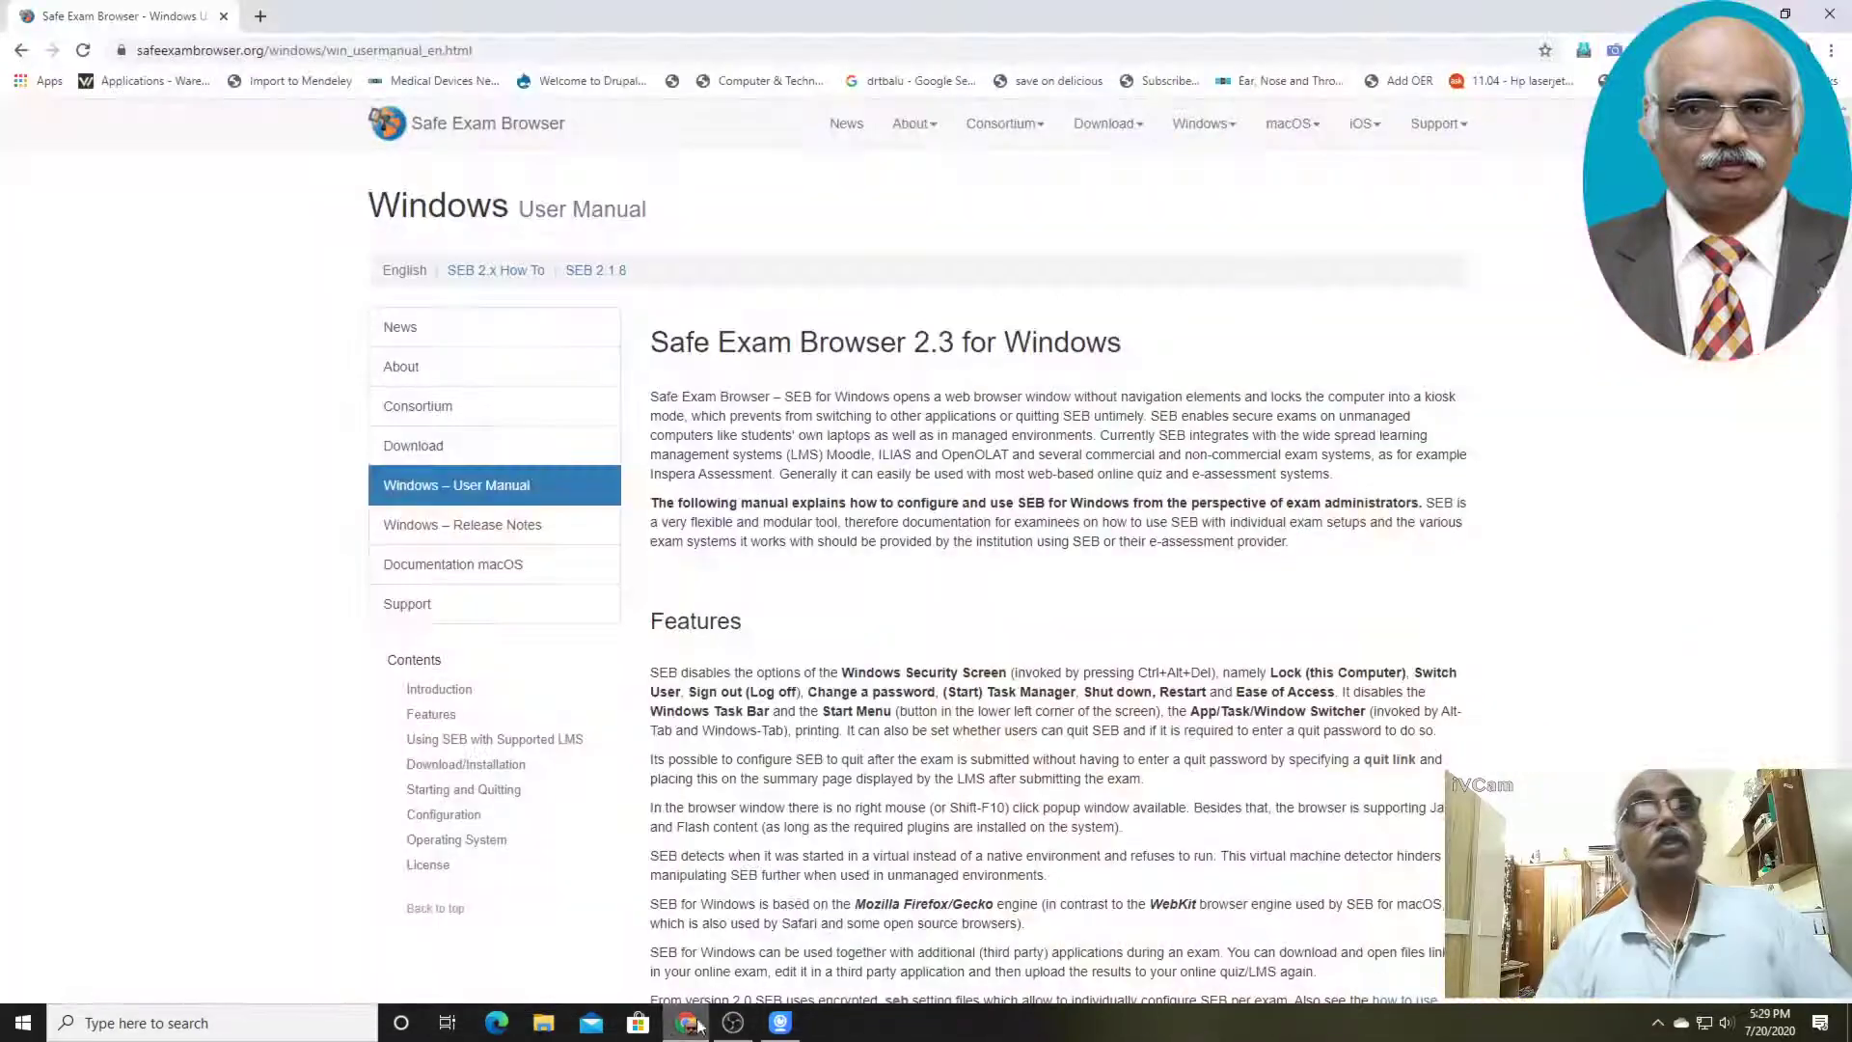
click(260, 16)
click(433, 53)
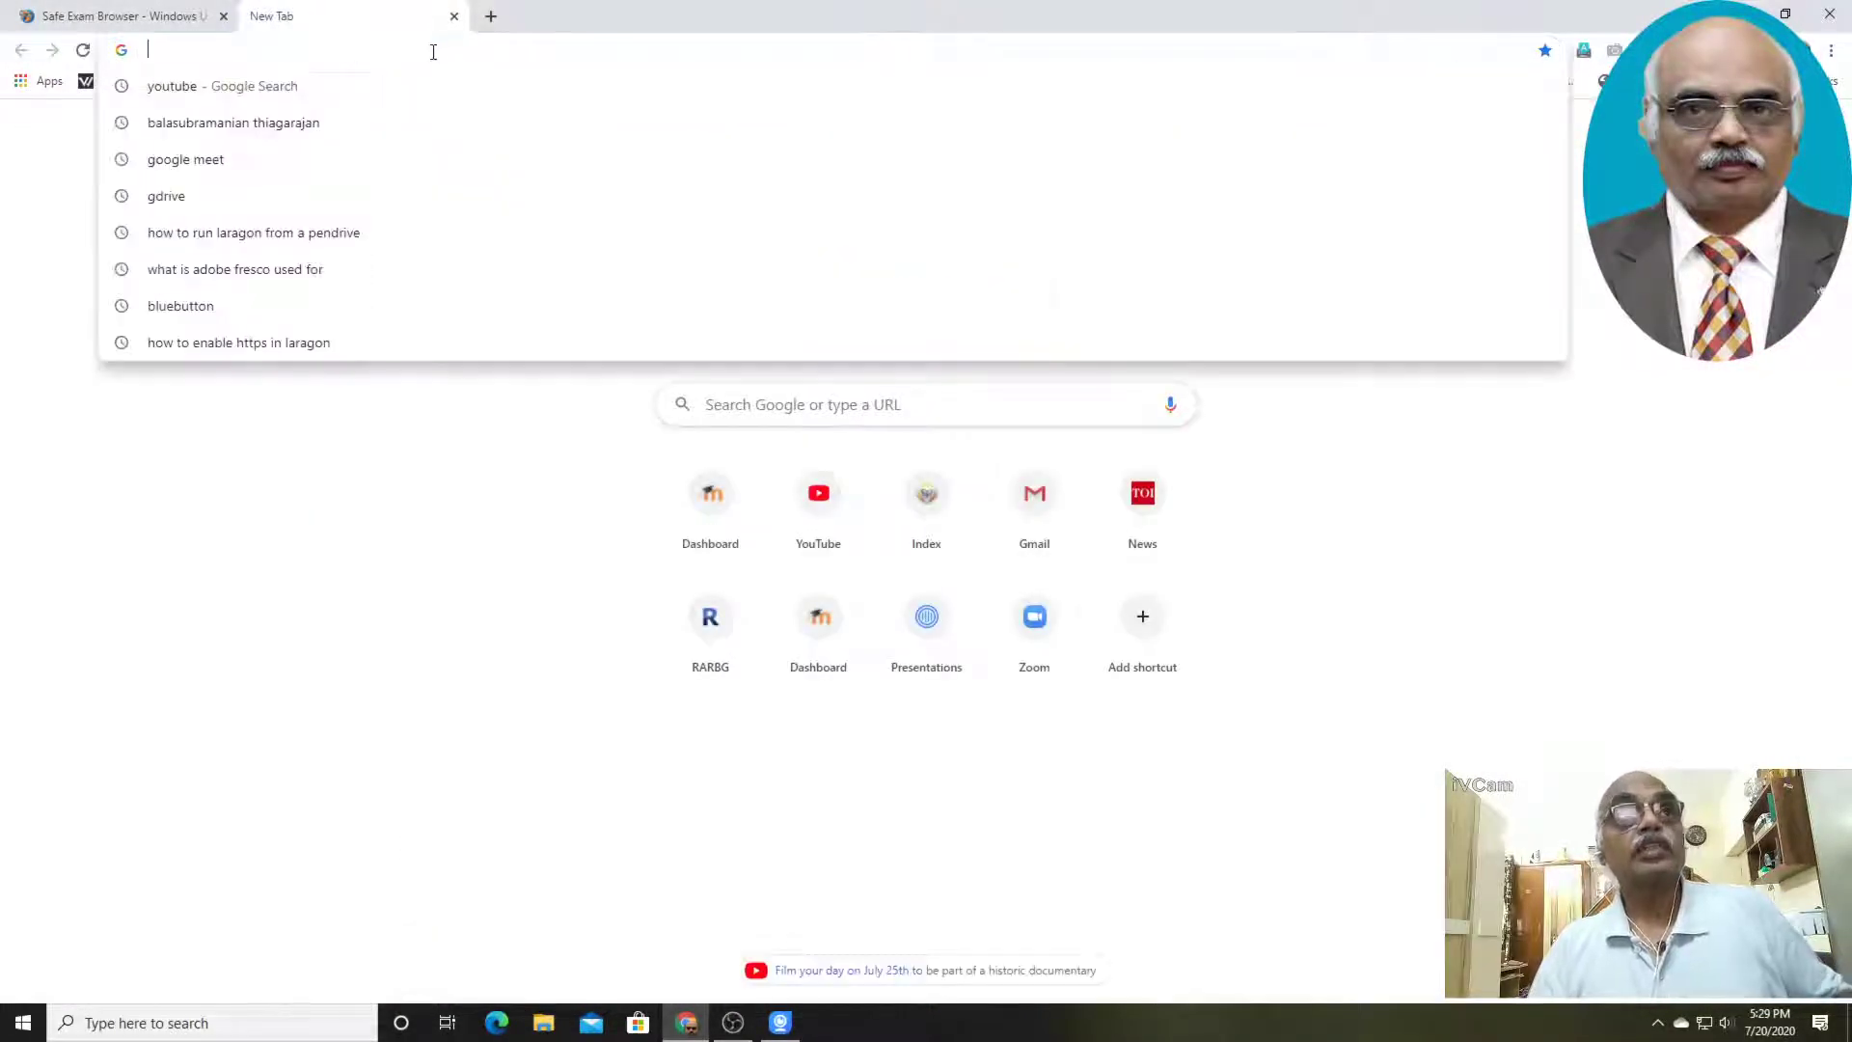
text(safe exam browser android)
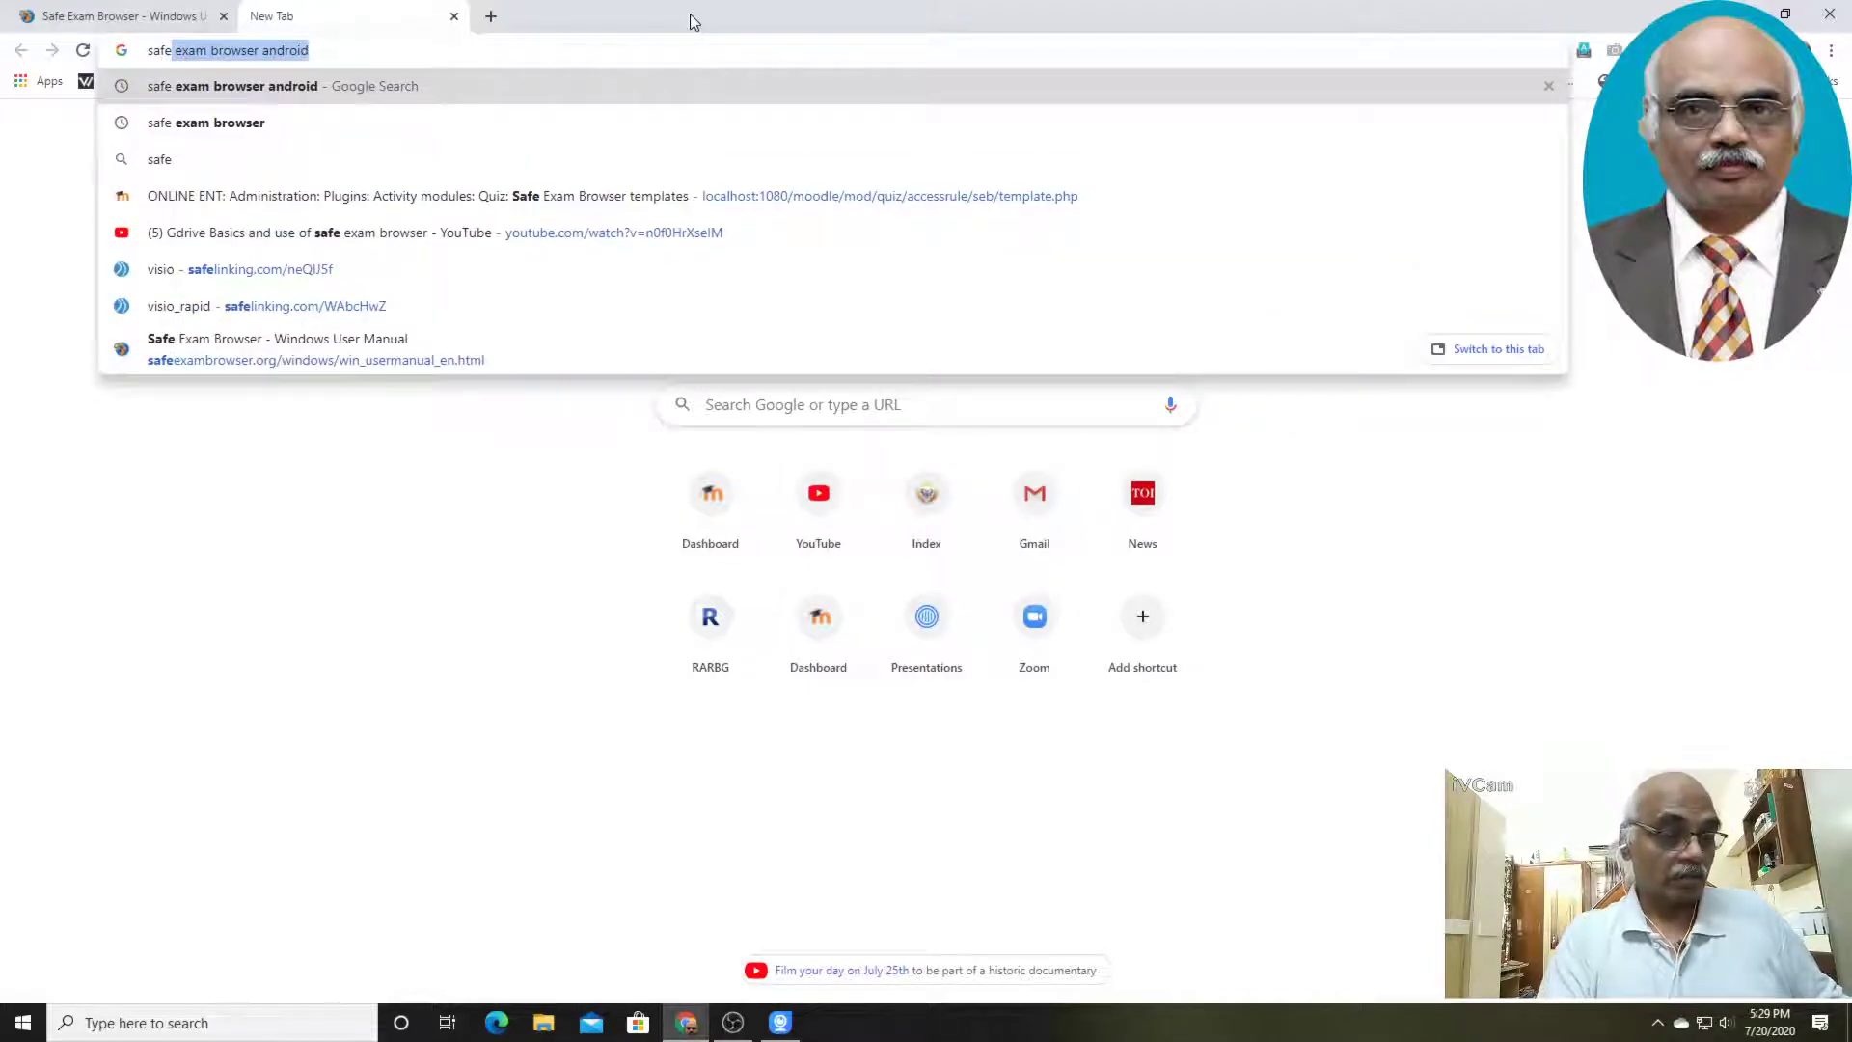
click(340, 52)
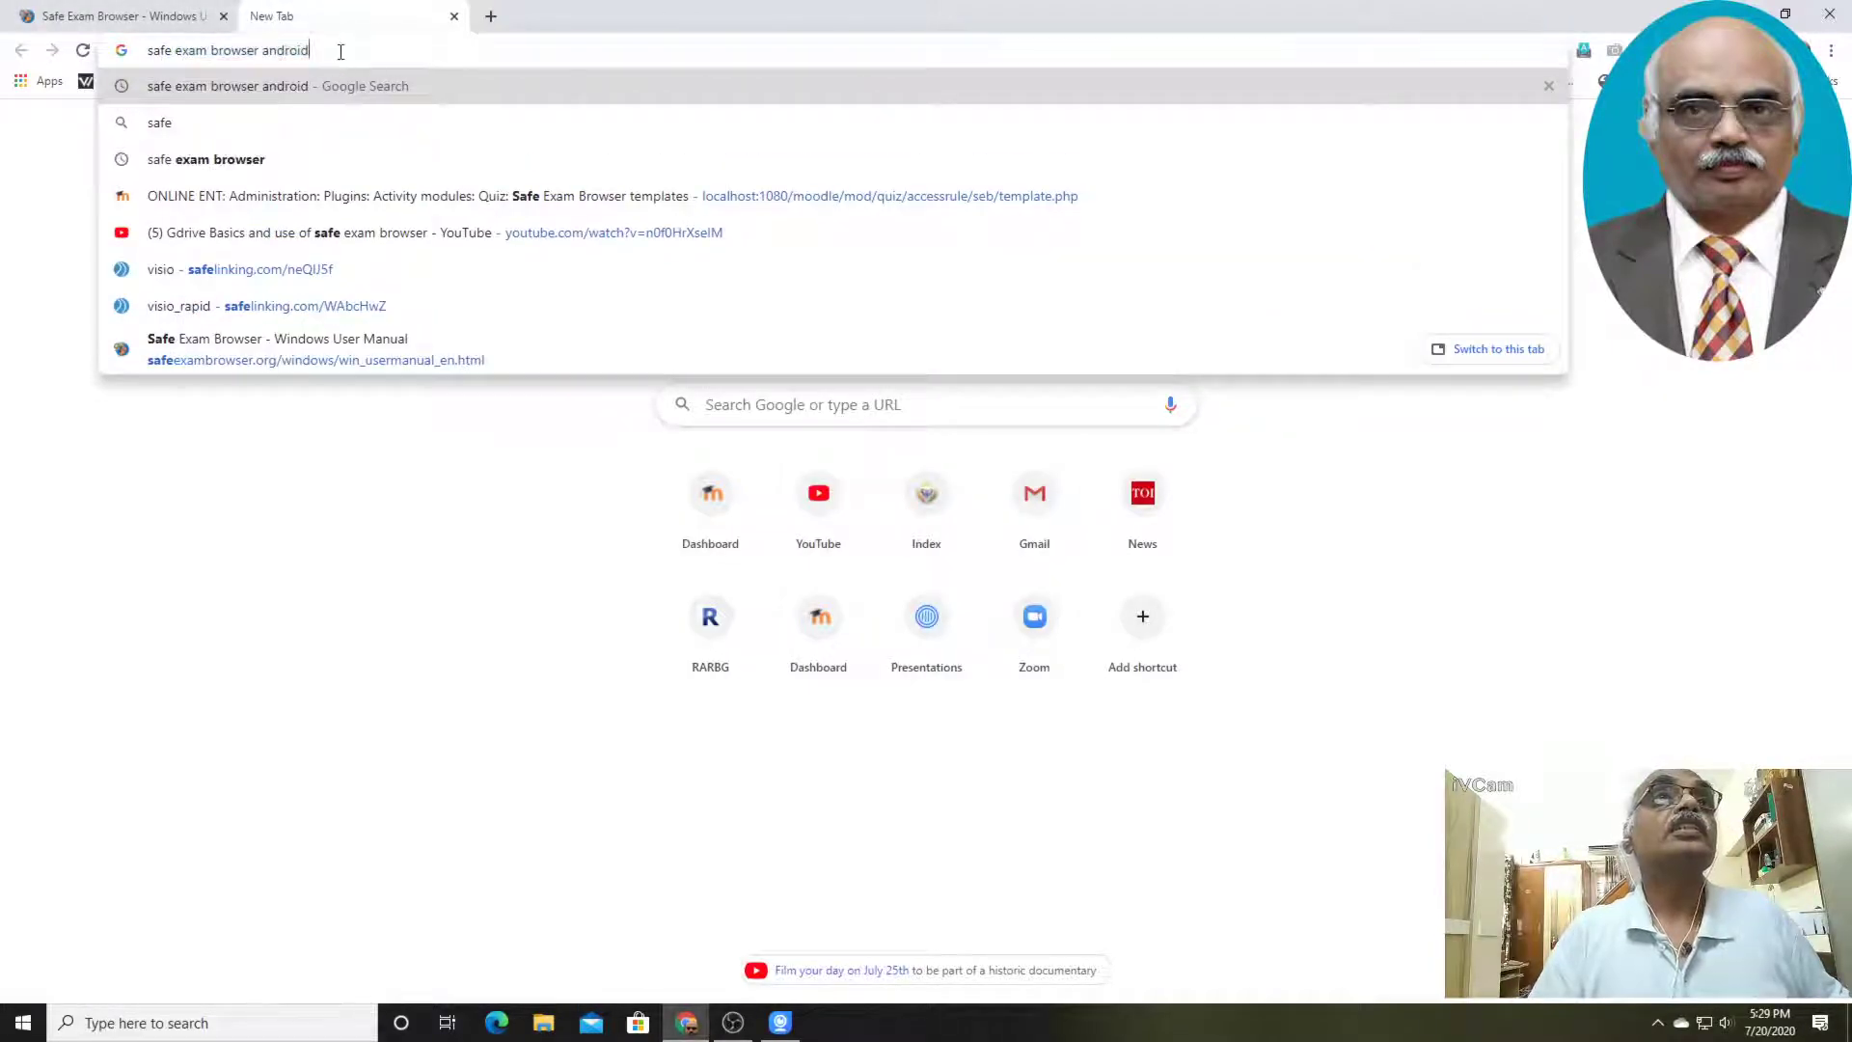
key(BackSpace)
key(BackSpace)
key(BackSpace)
key(BackSpace)
key(BackSpace)
key(BackSpace)
key(BackSpace)
key(Return)
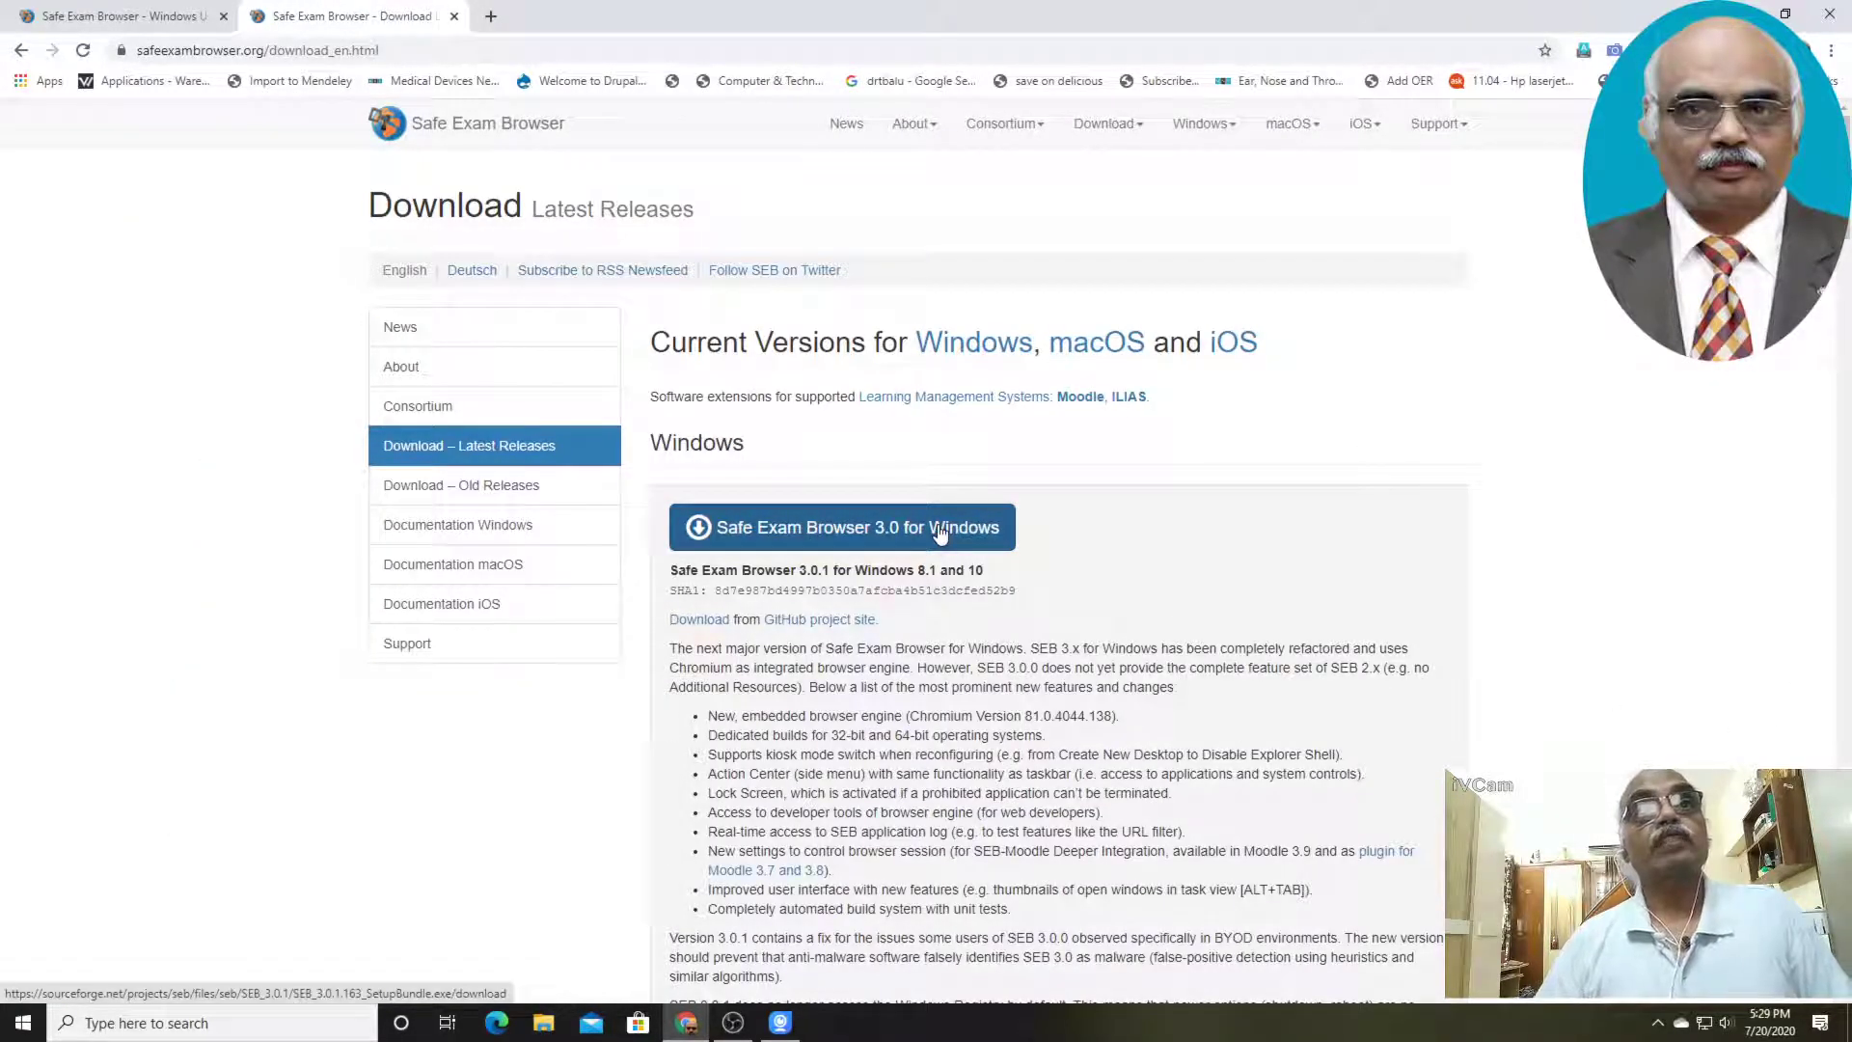
drag(1847, 248, 1849, 126)
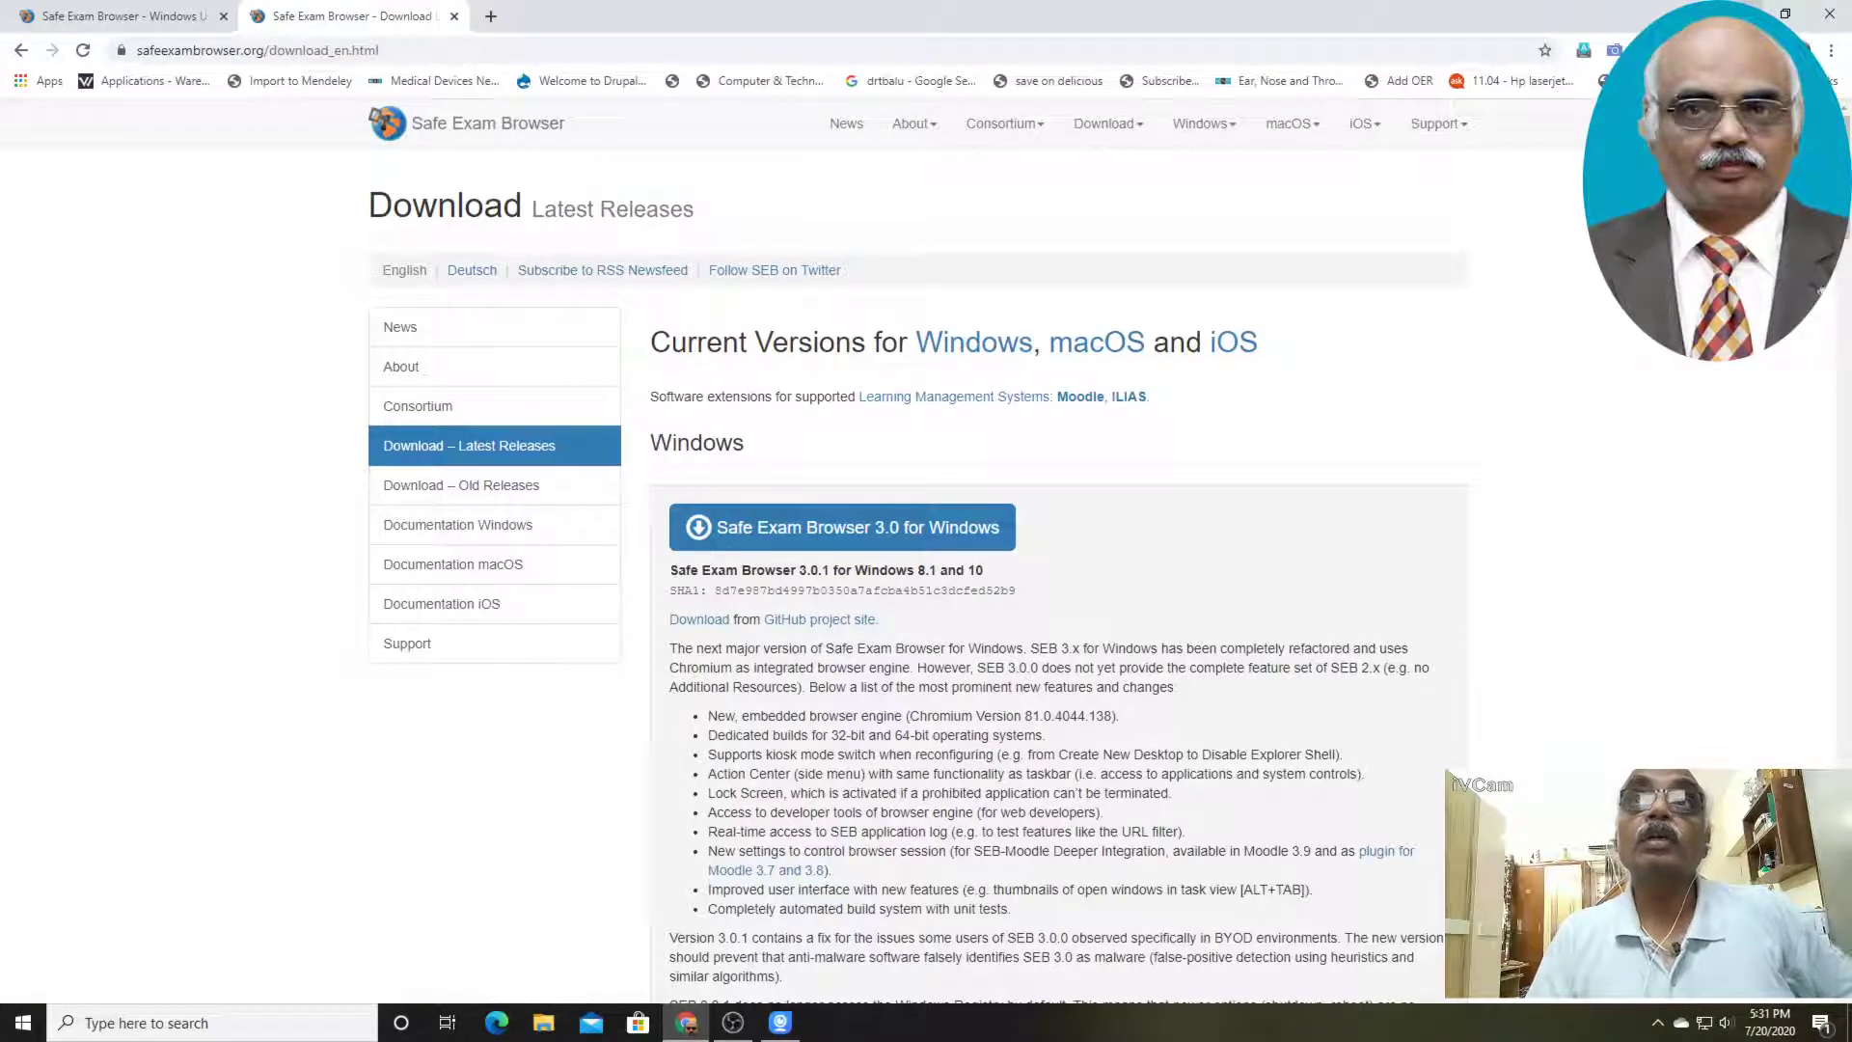
Minimize the browser and play the safe_browser MP4 video from the safe_browser folder inside the desktop's moodle_class folder
click(1742, 14)
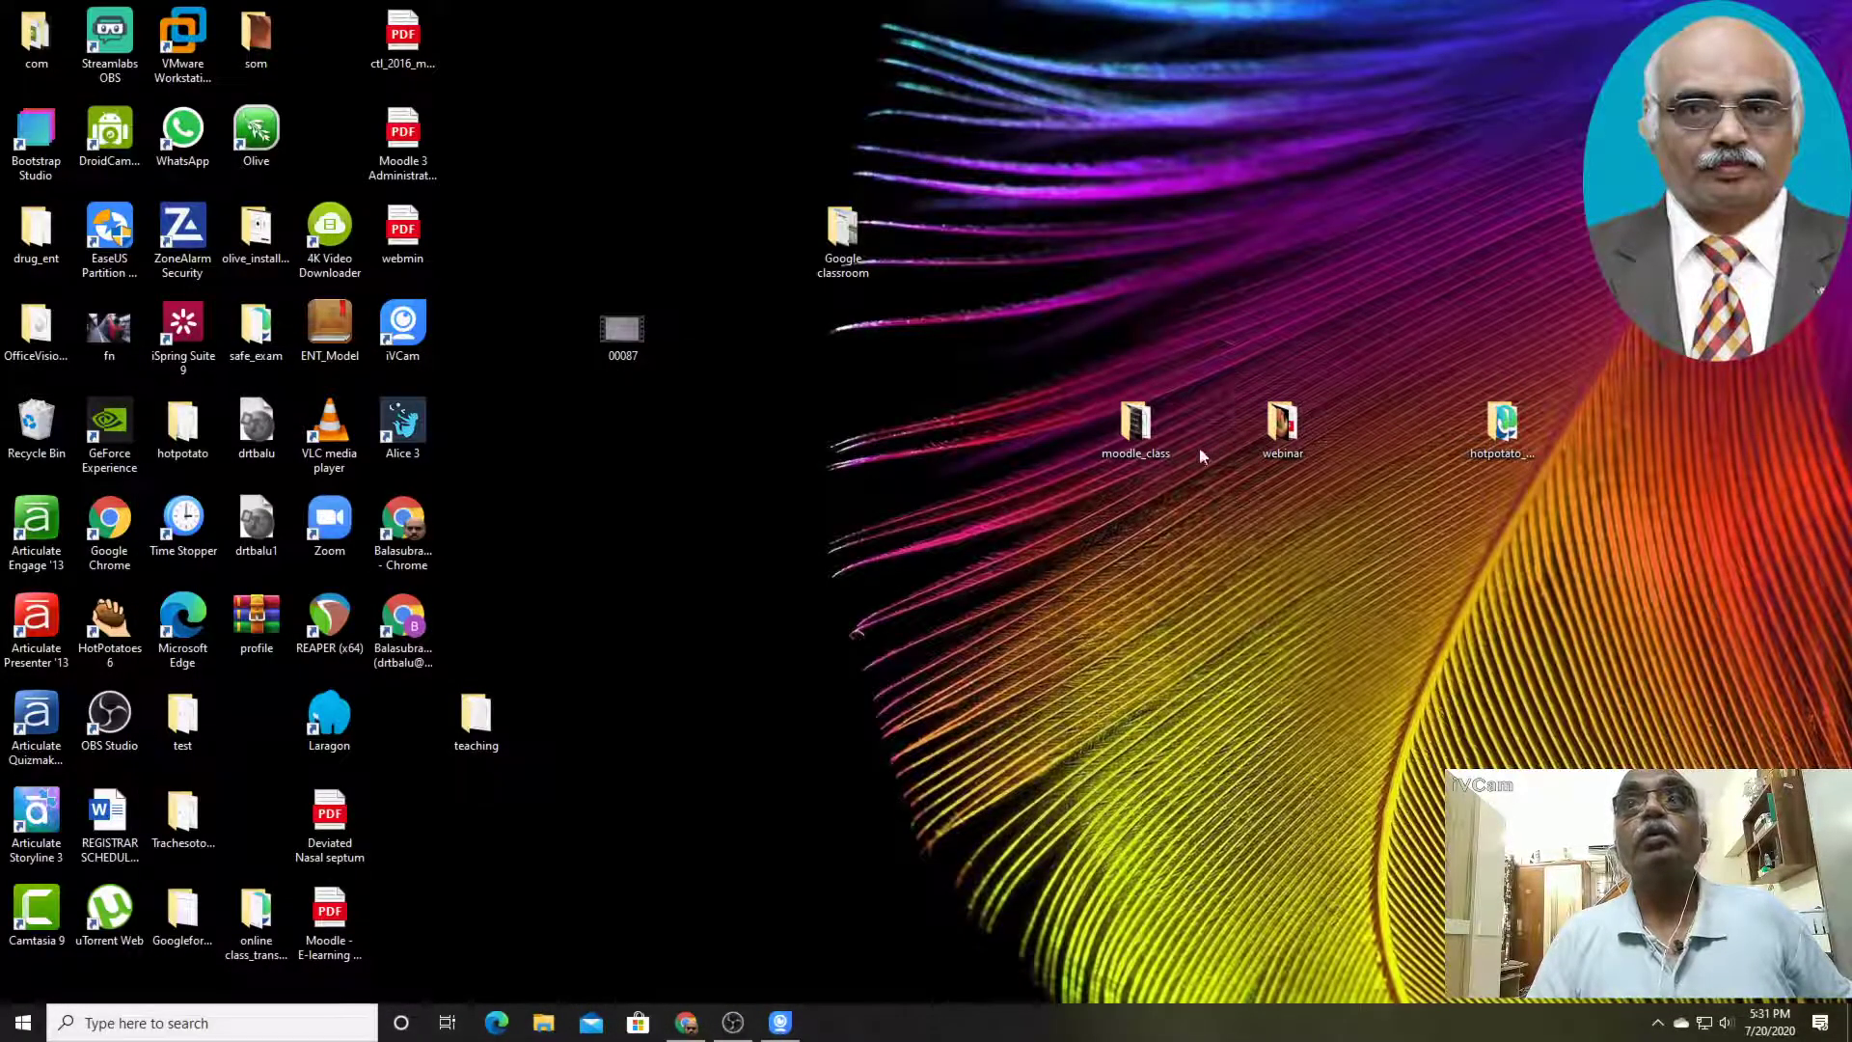
double_click(847, 249)
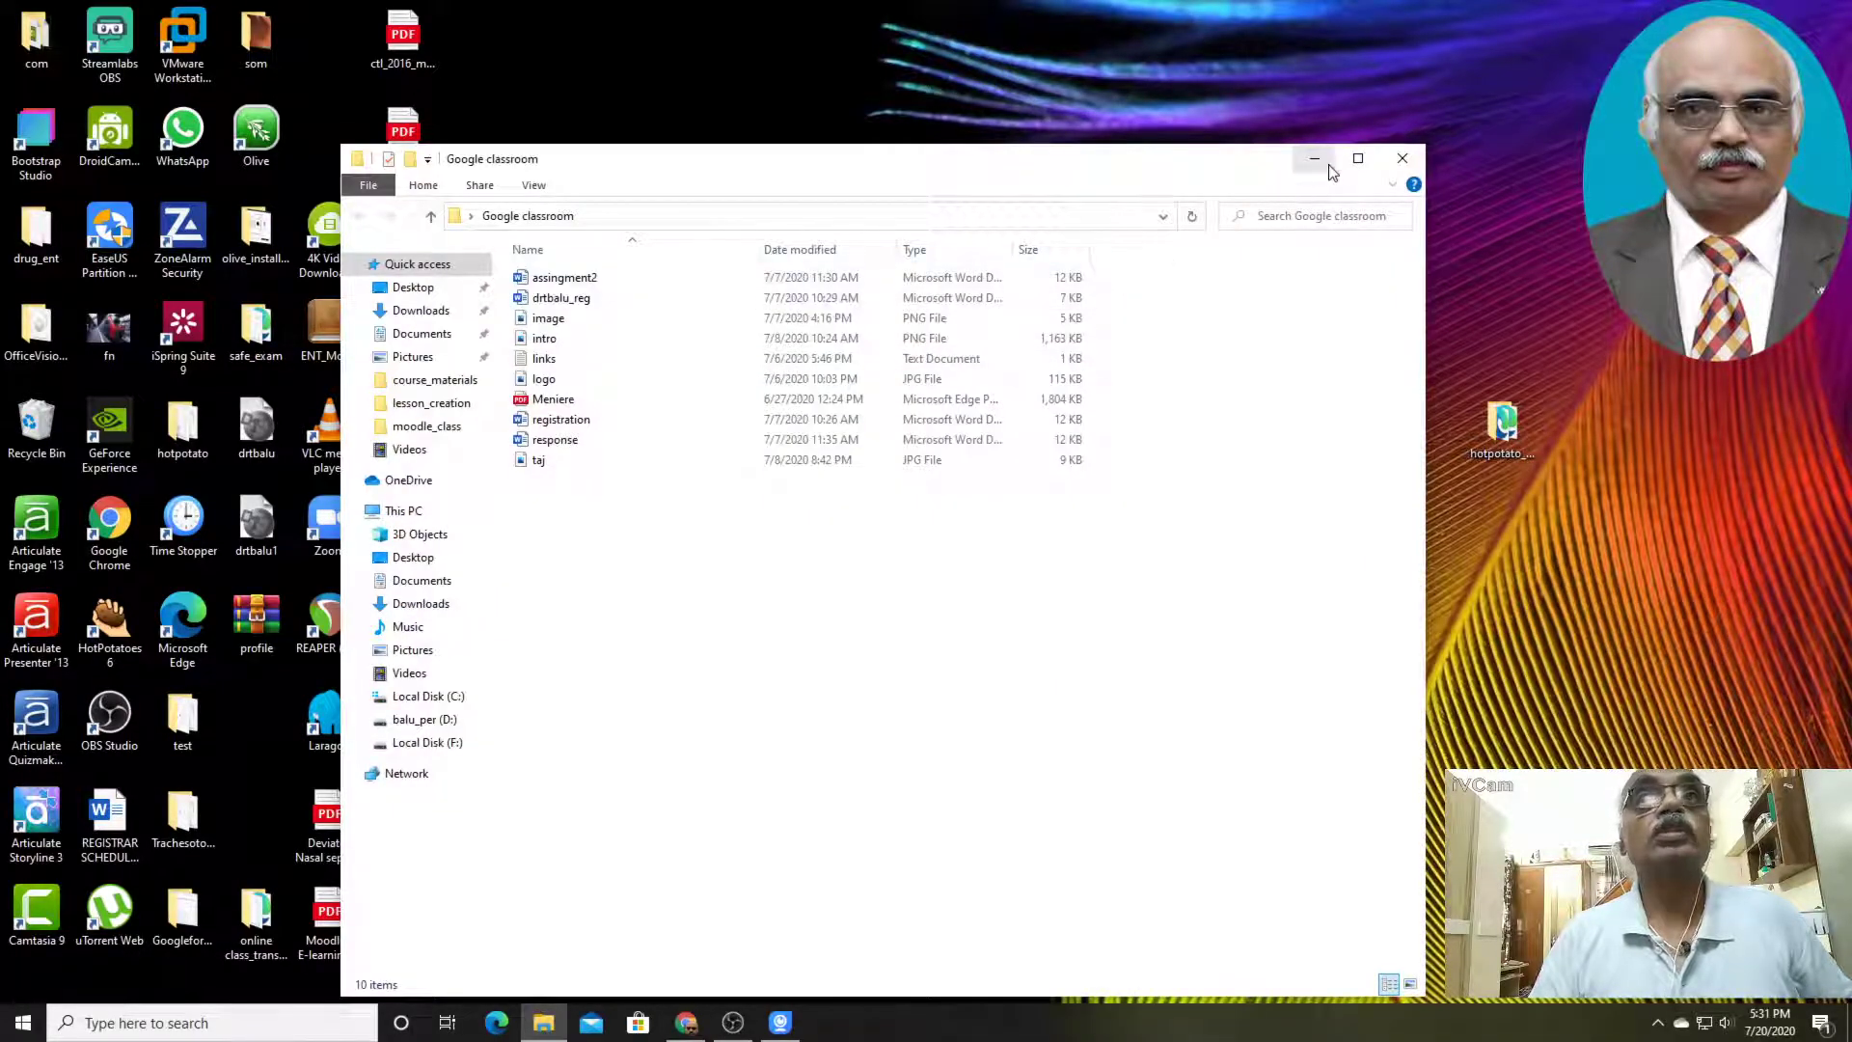
click(1402, 159)
double_click(1133, 424)
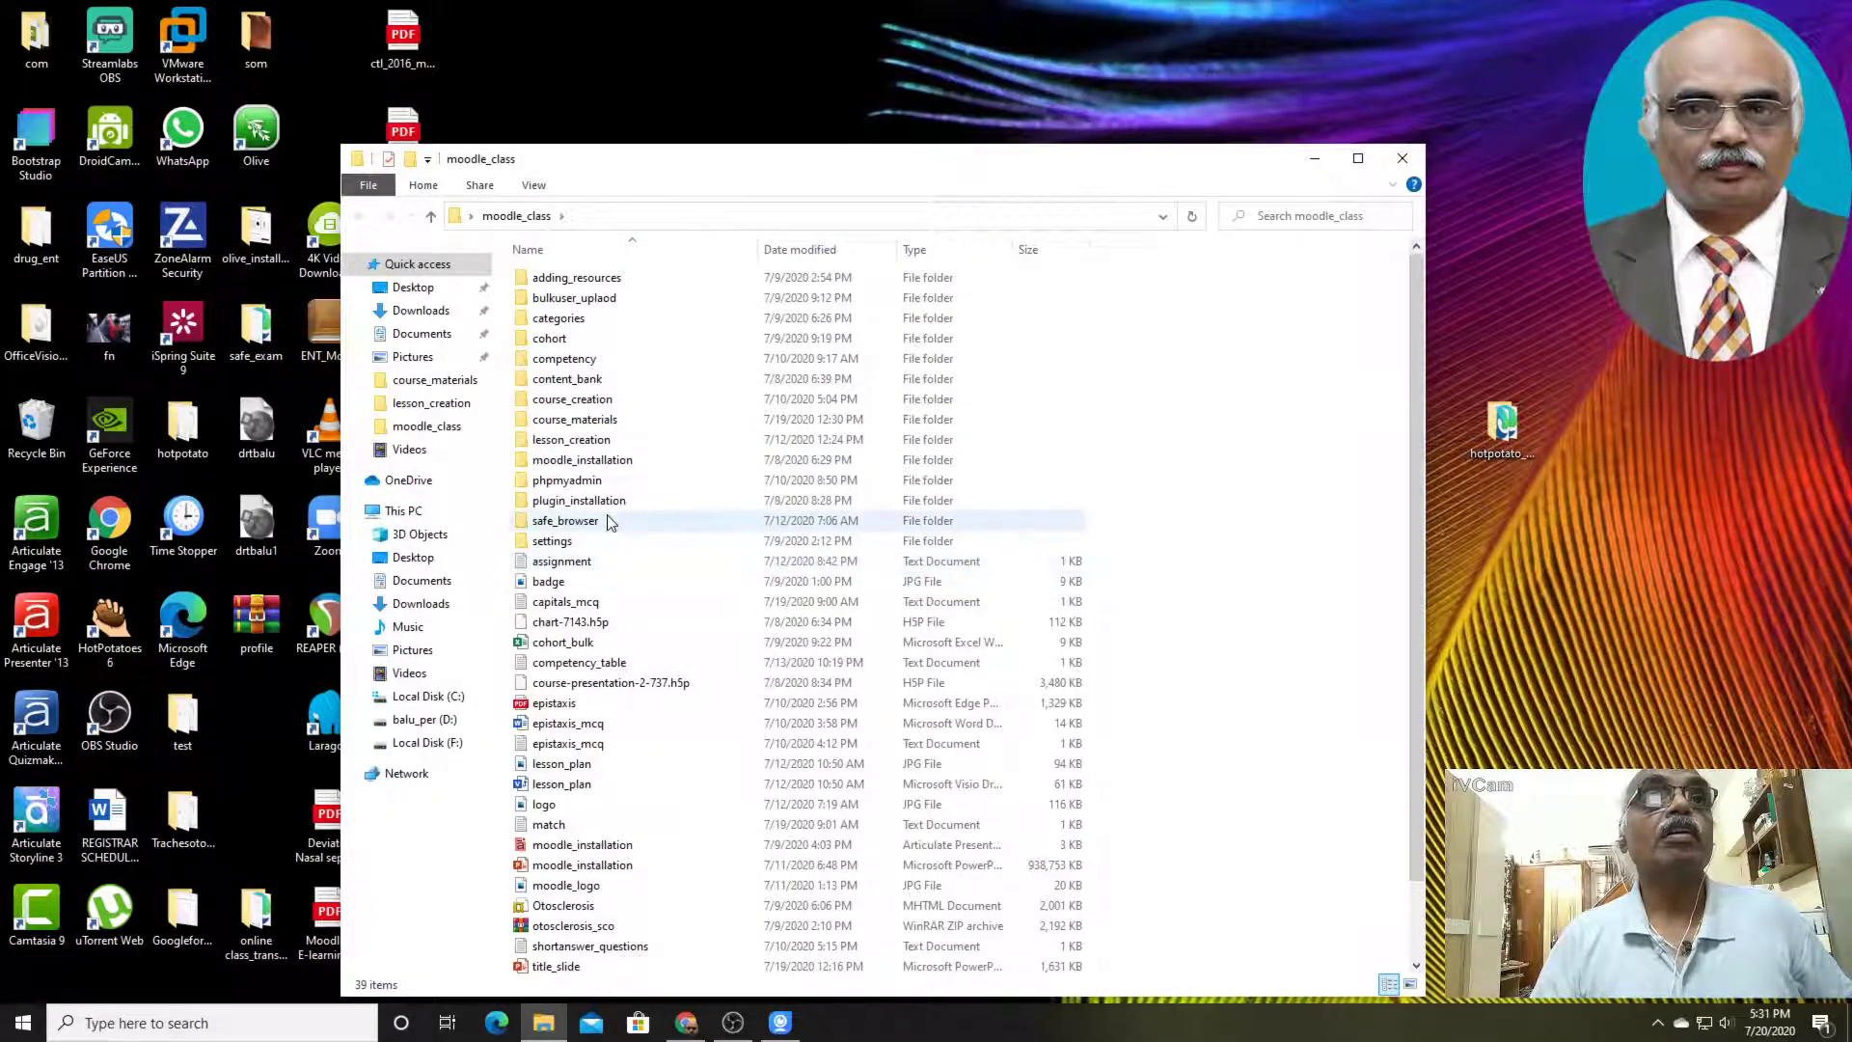
double_click(565, 521)
click(586, 342)
double_click(585, 339)
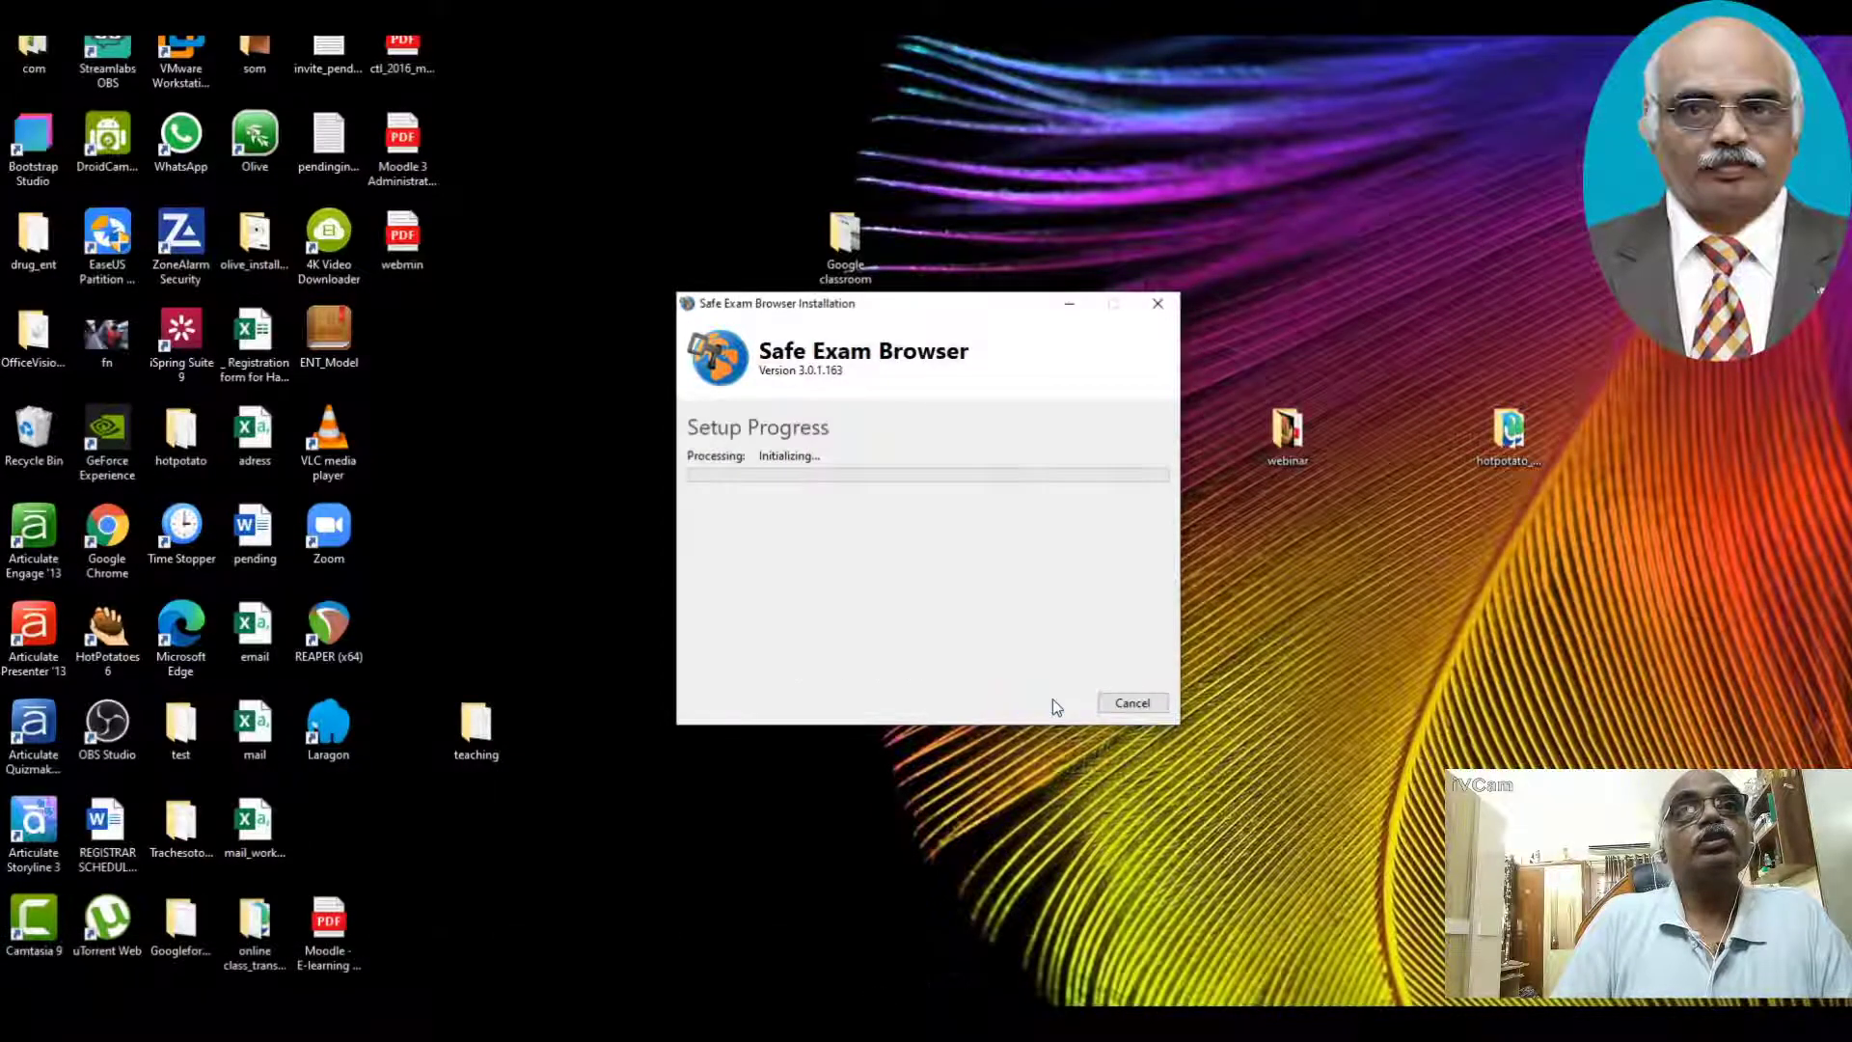
Skip ahead in the Safe Exam Browser installation video to its end, and close the video player and the folder window
mouse_move(1637, 722)
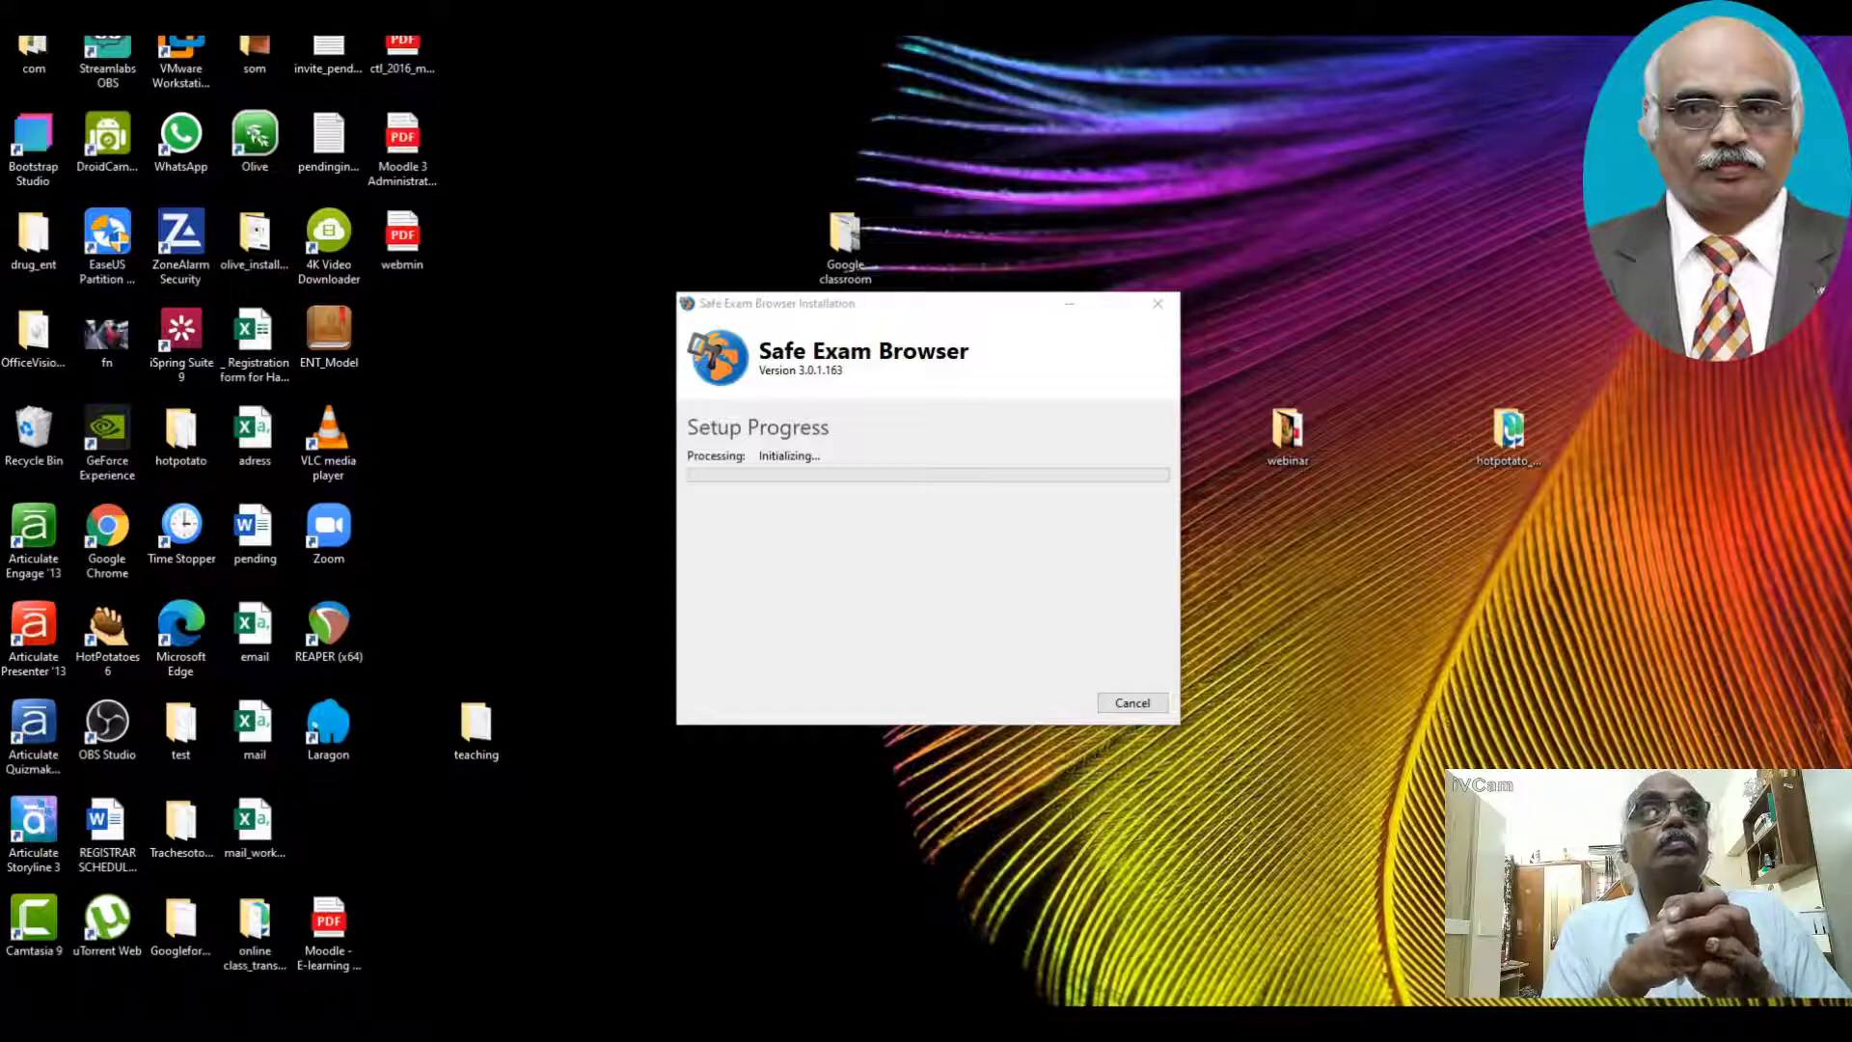
mouse_move(421, 900)
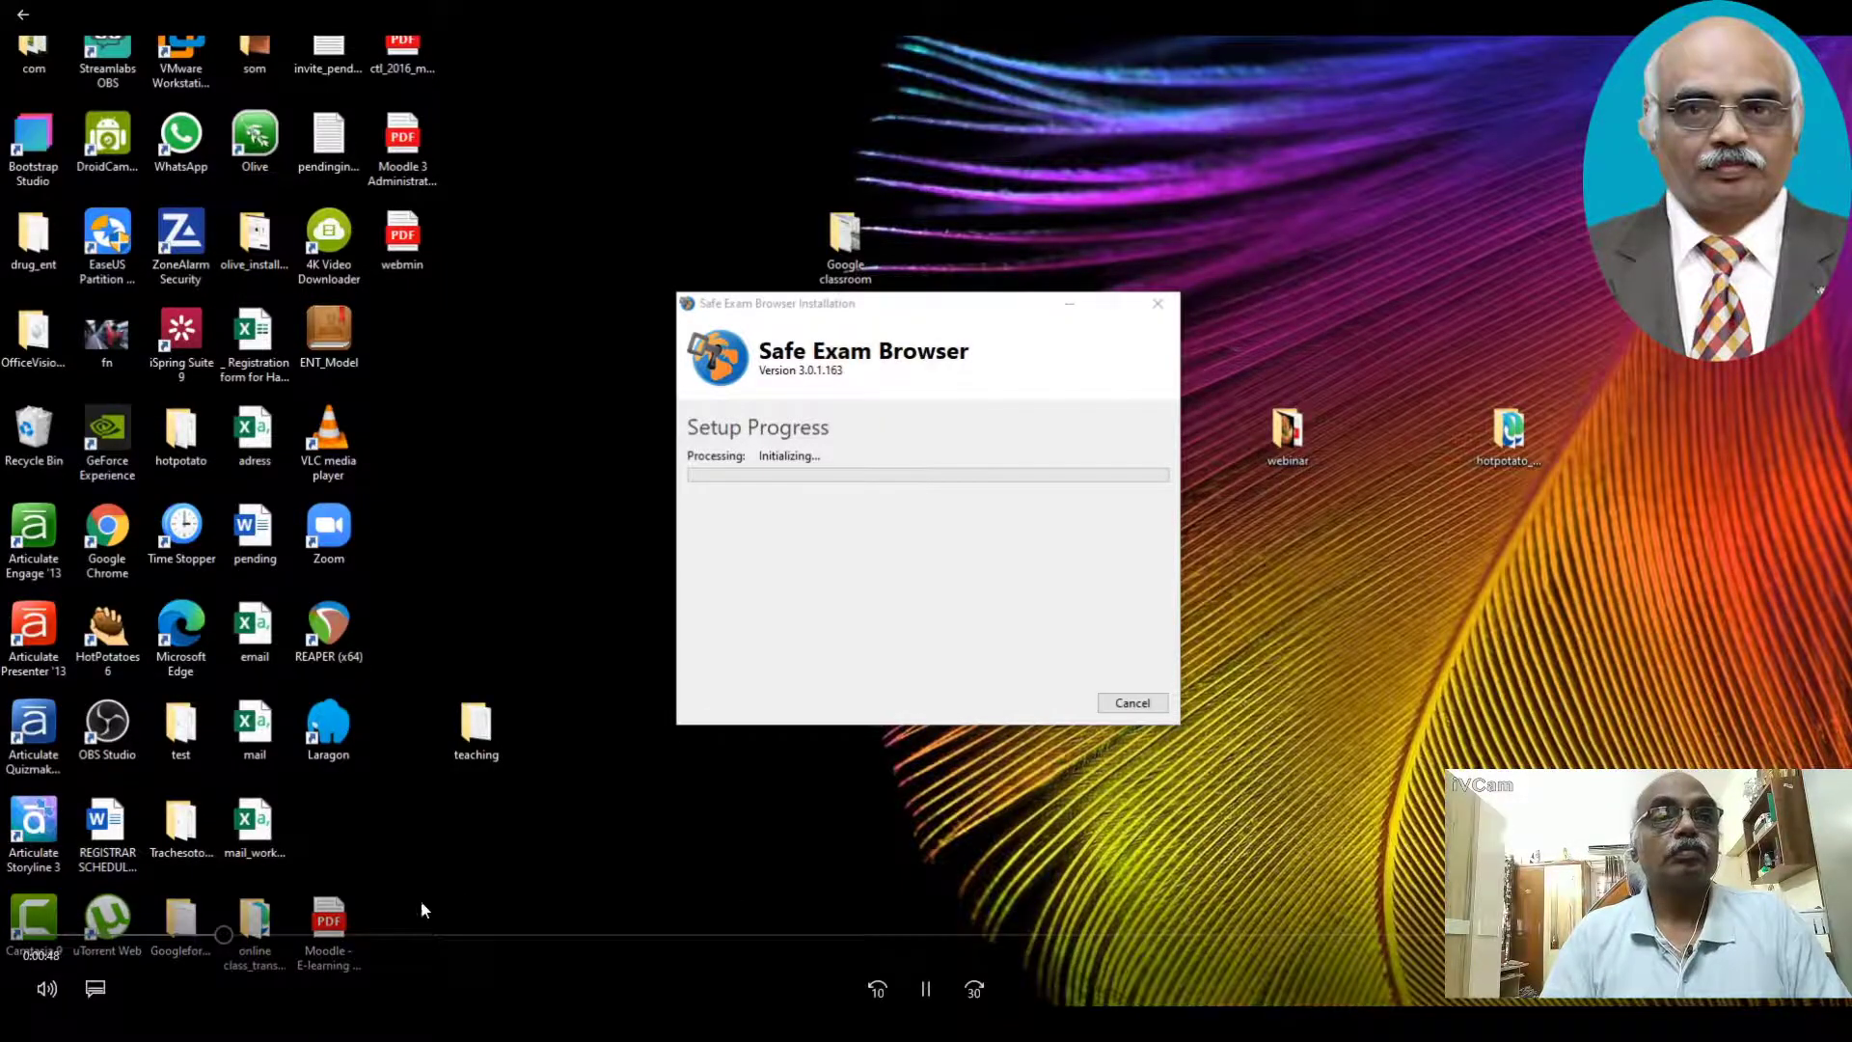
click(269, 935)
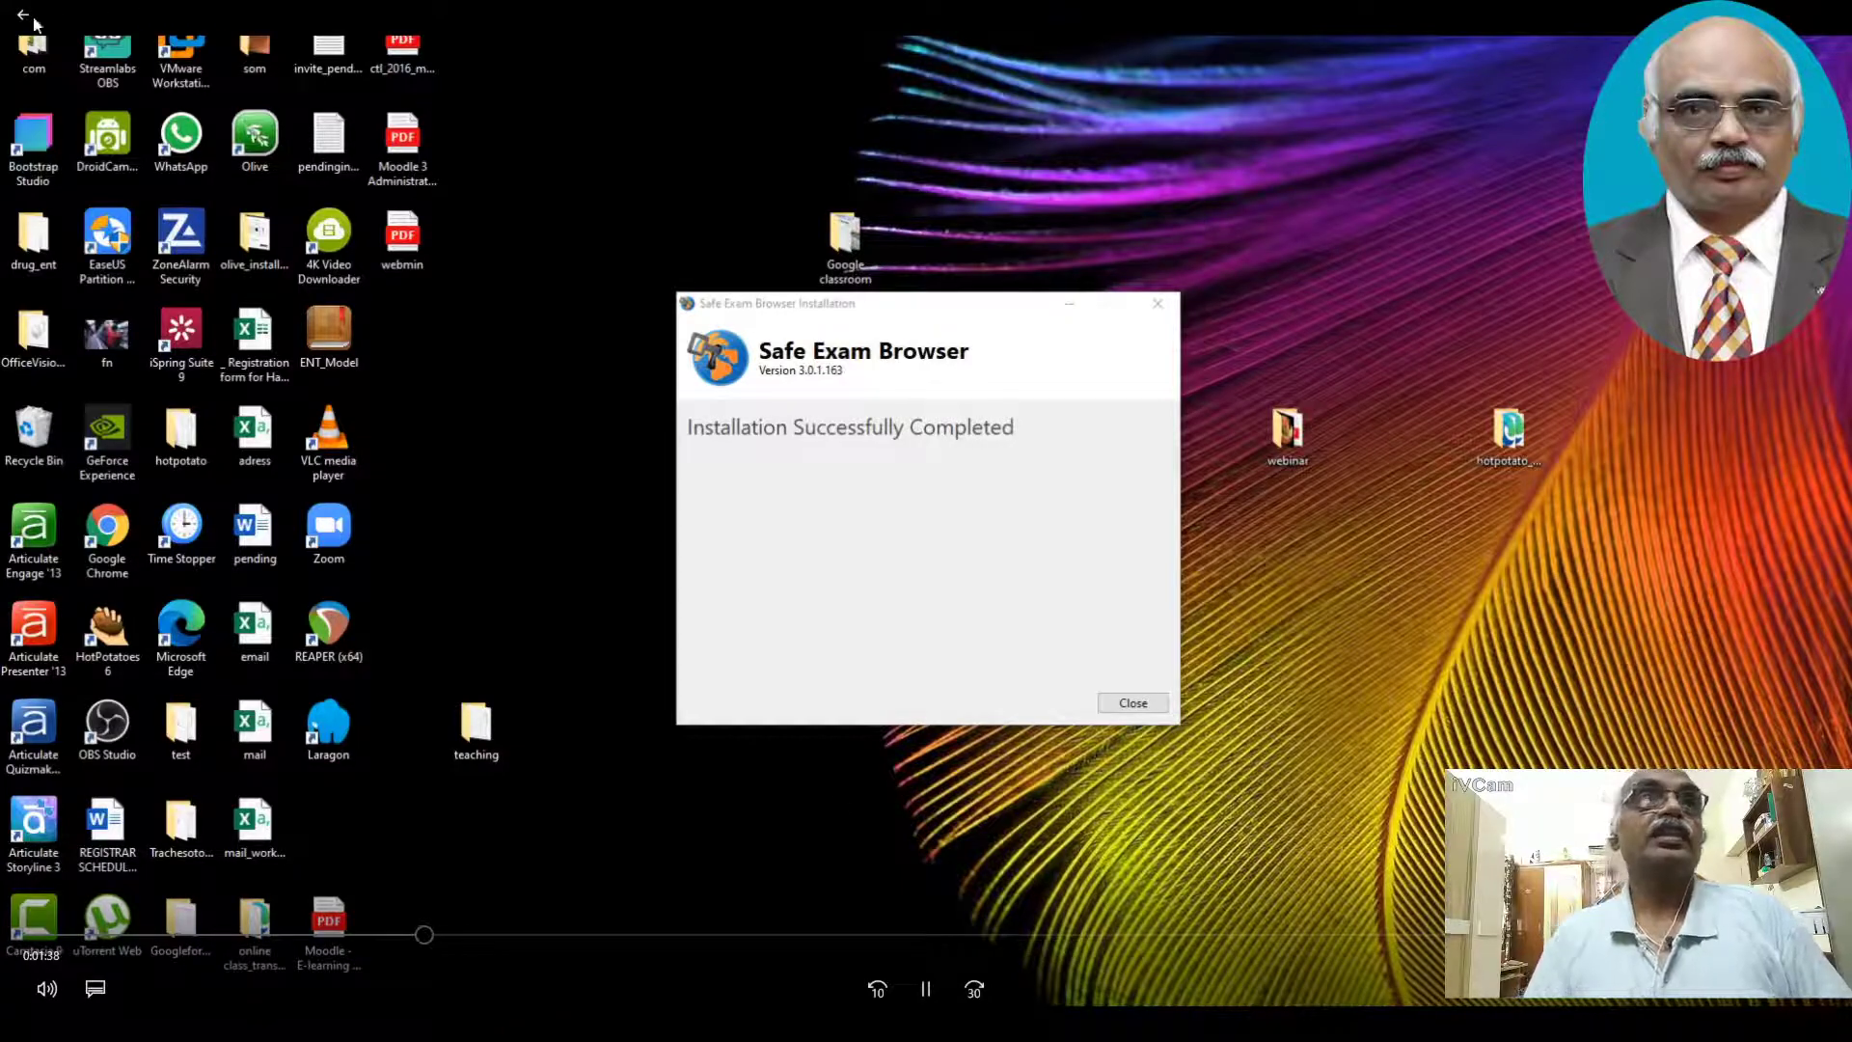
click(22, 21)
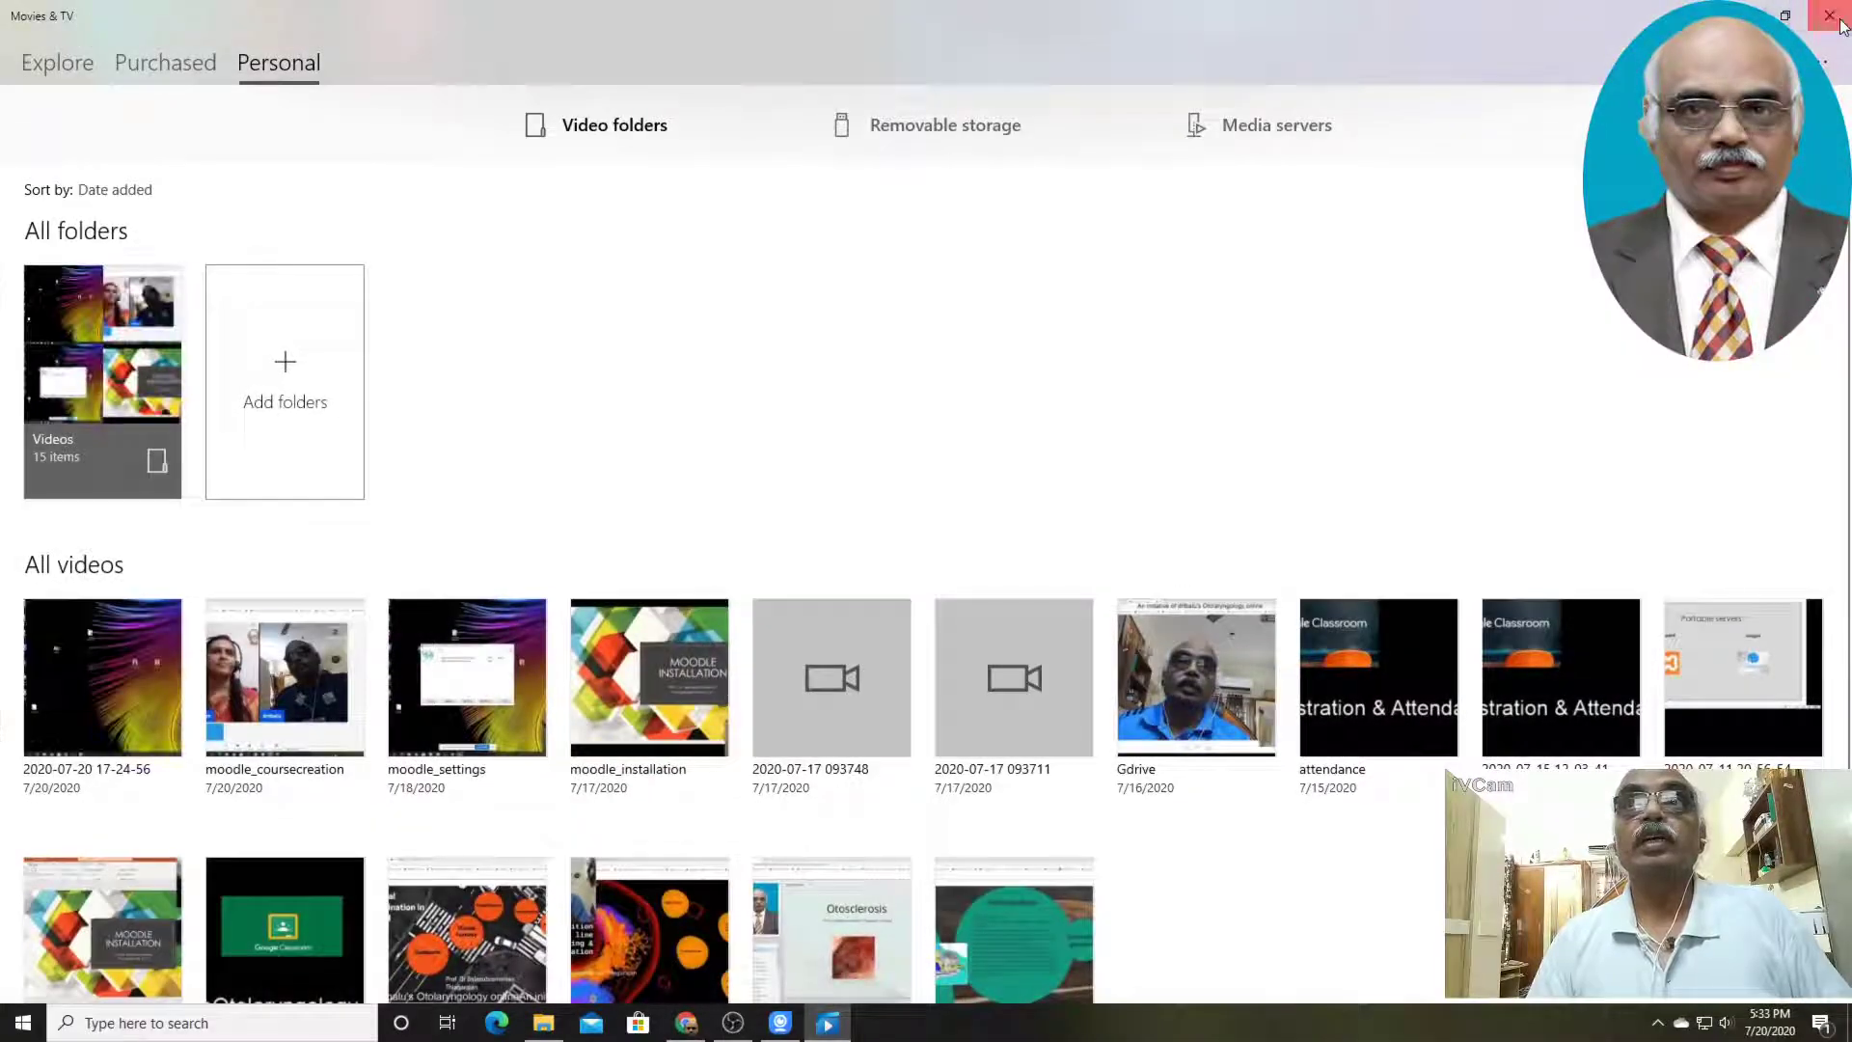
click(1831, 11)
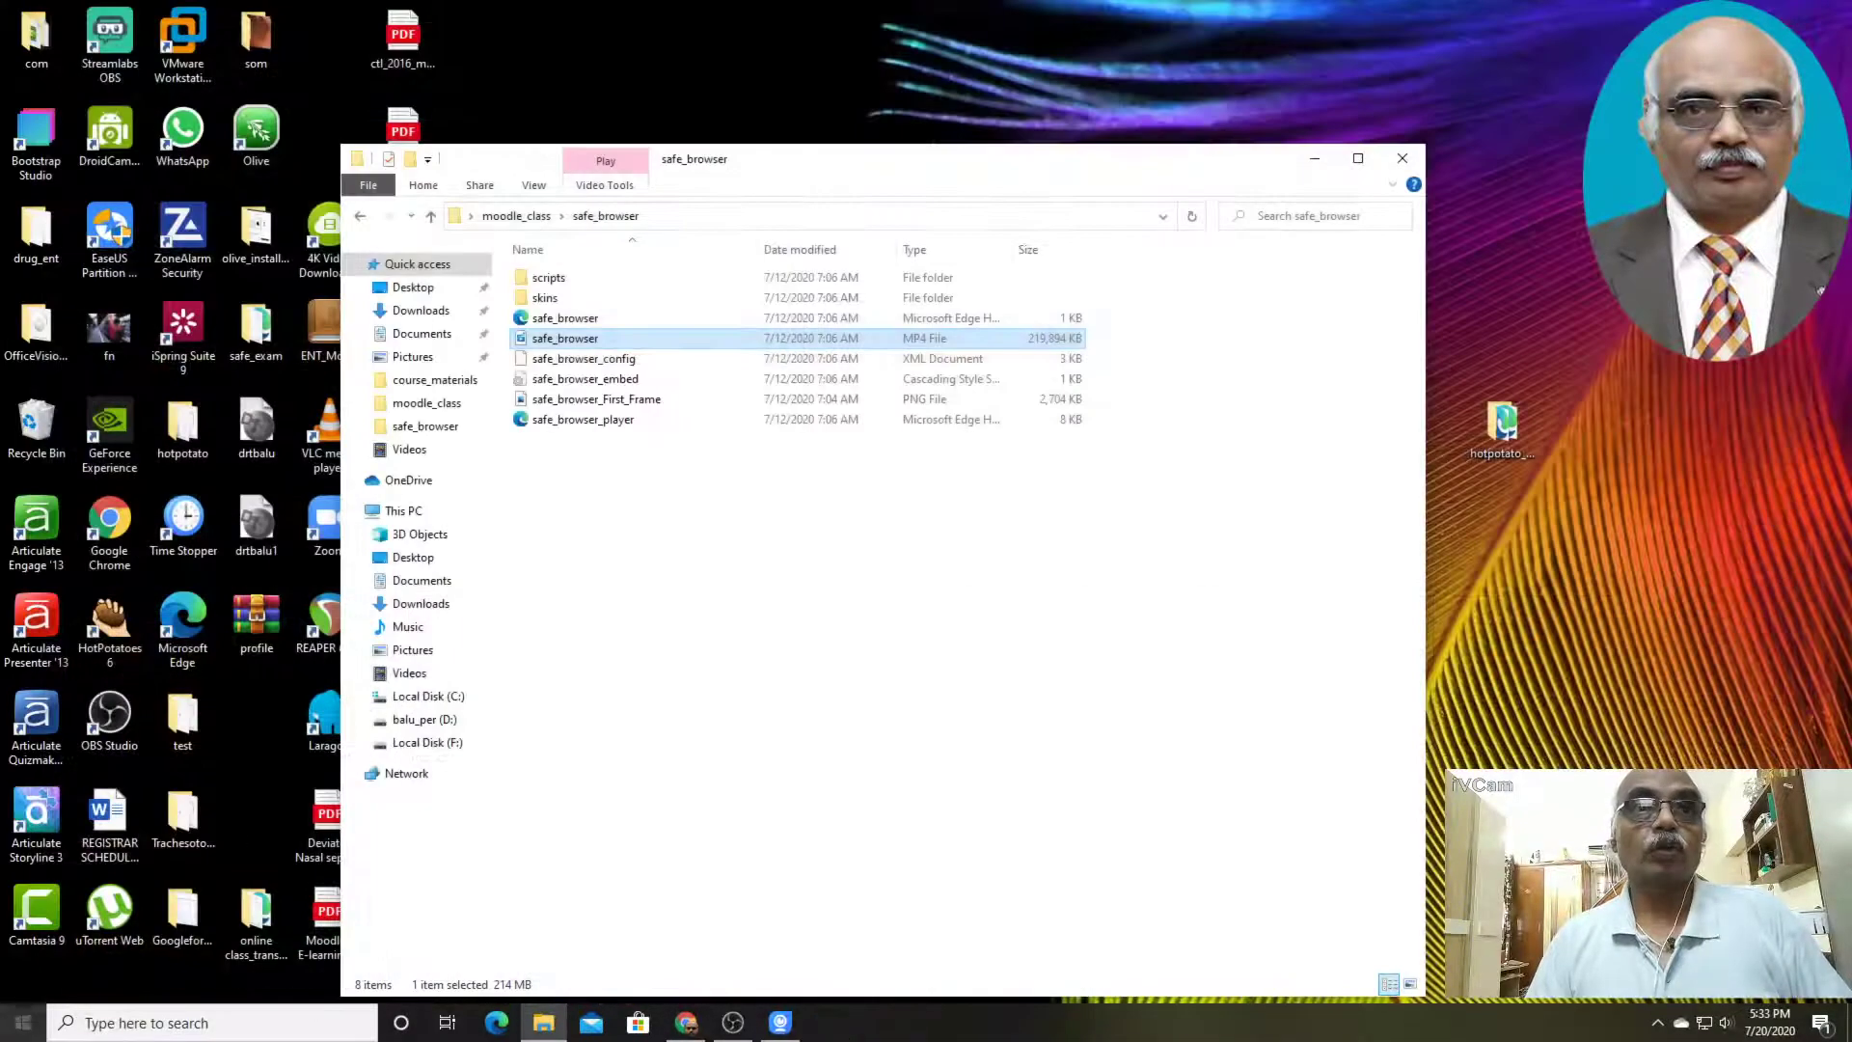
click(1402, 159)
Launch the SEB Configuration Tool from the SafeExamBrowser program group and enter the password to load the settings
click(26, 1028)
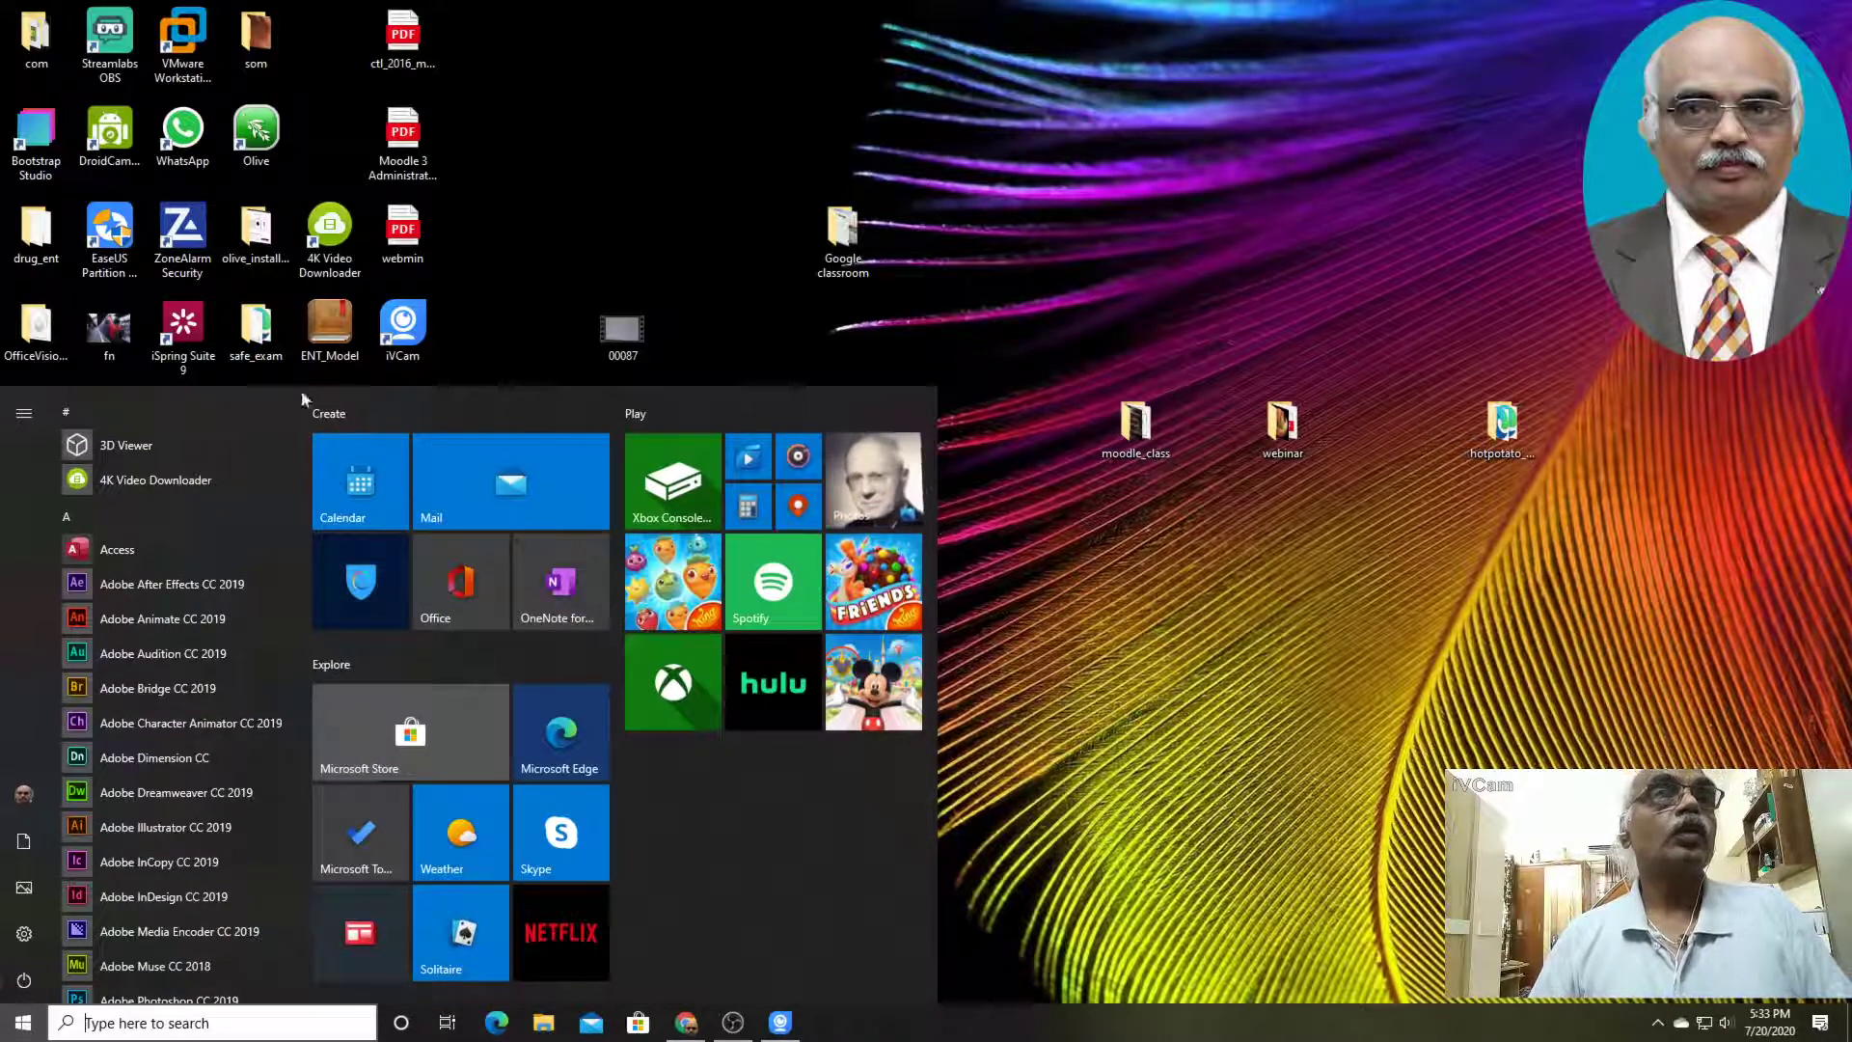
drag(303, 410, 231, 791)
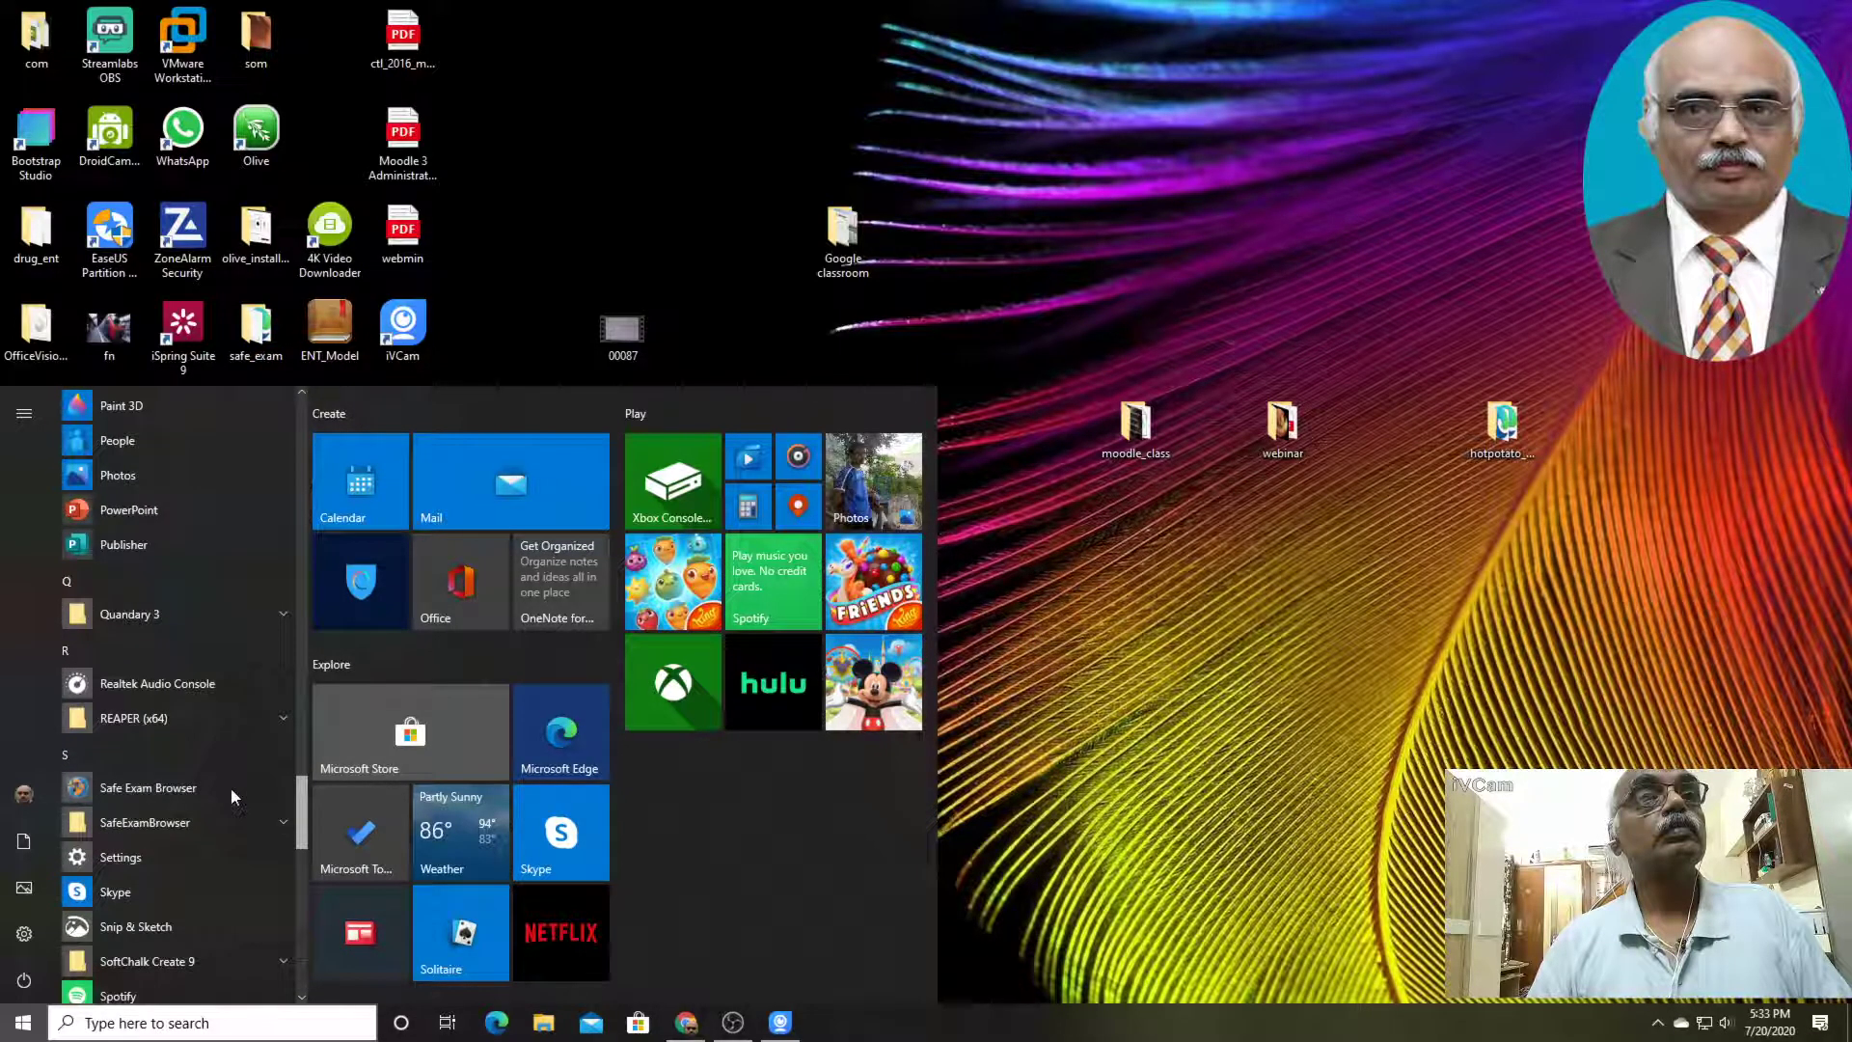
click(280, 820)
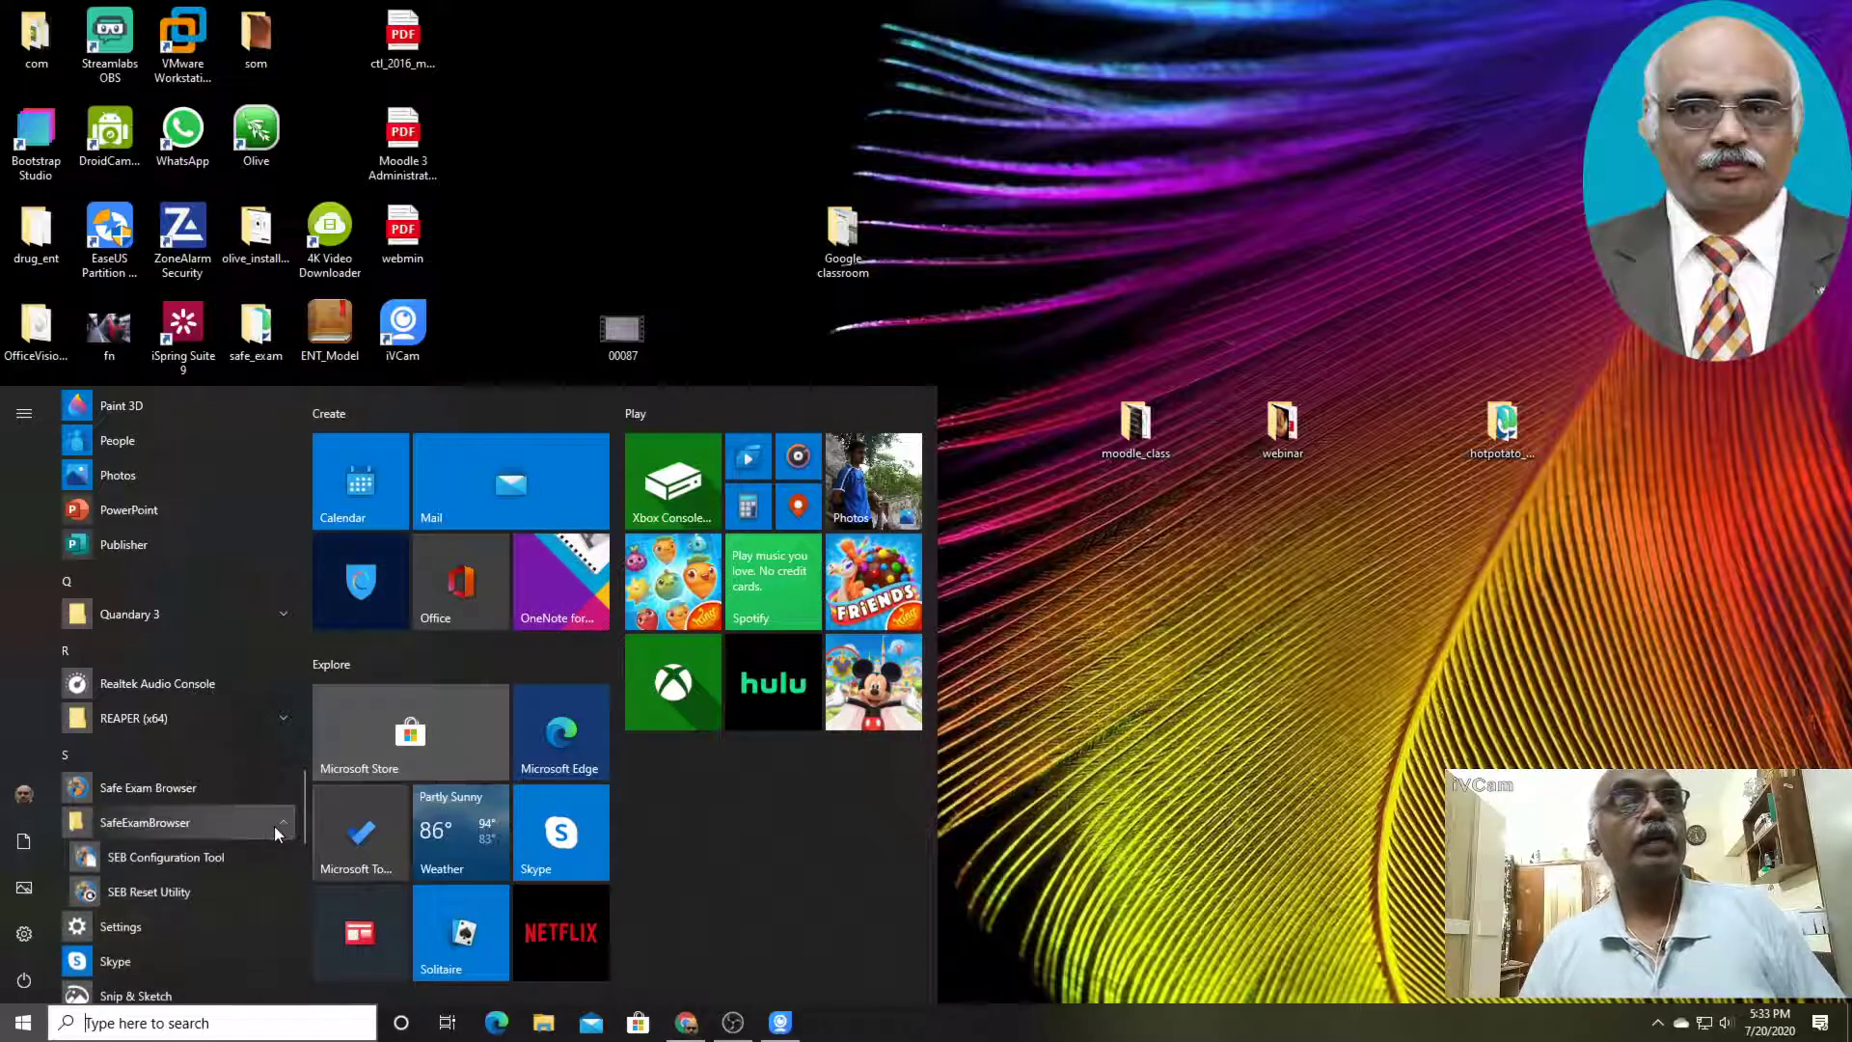
click(198, 861)
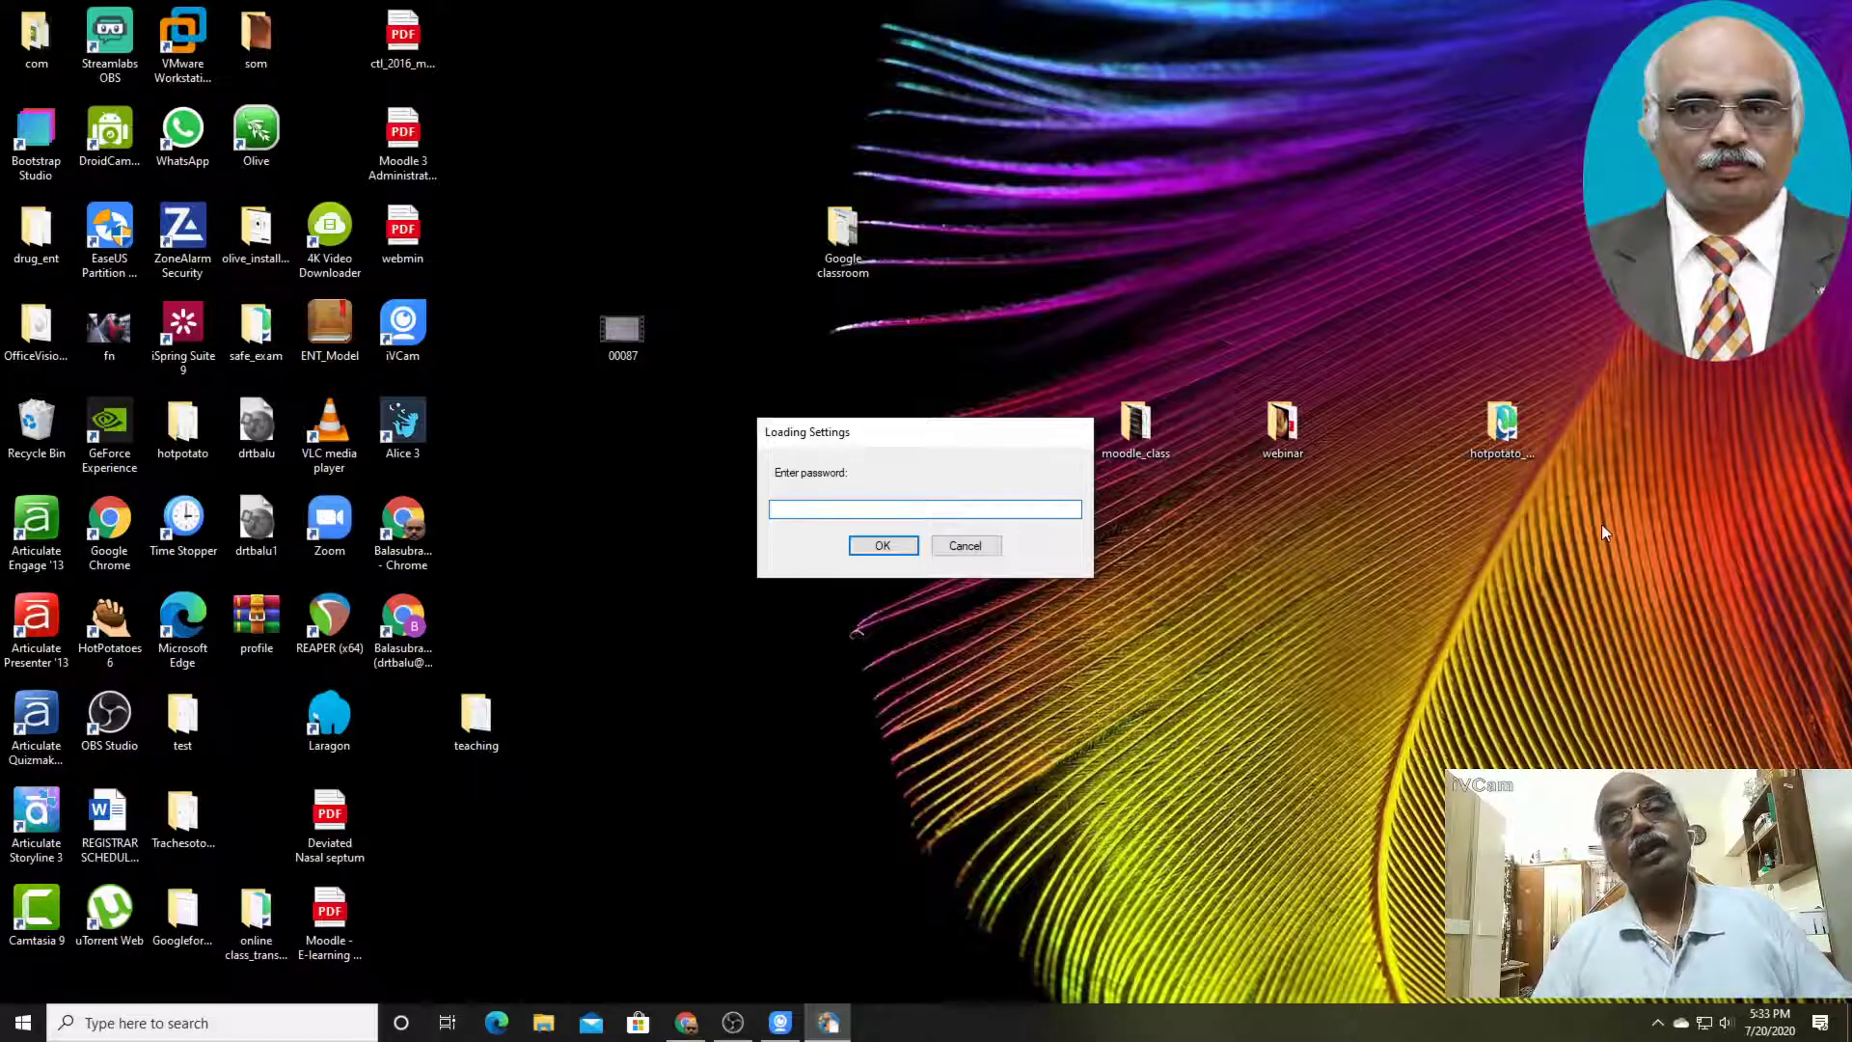
text(*****)
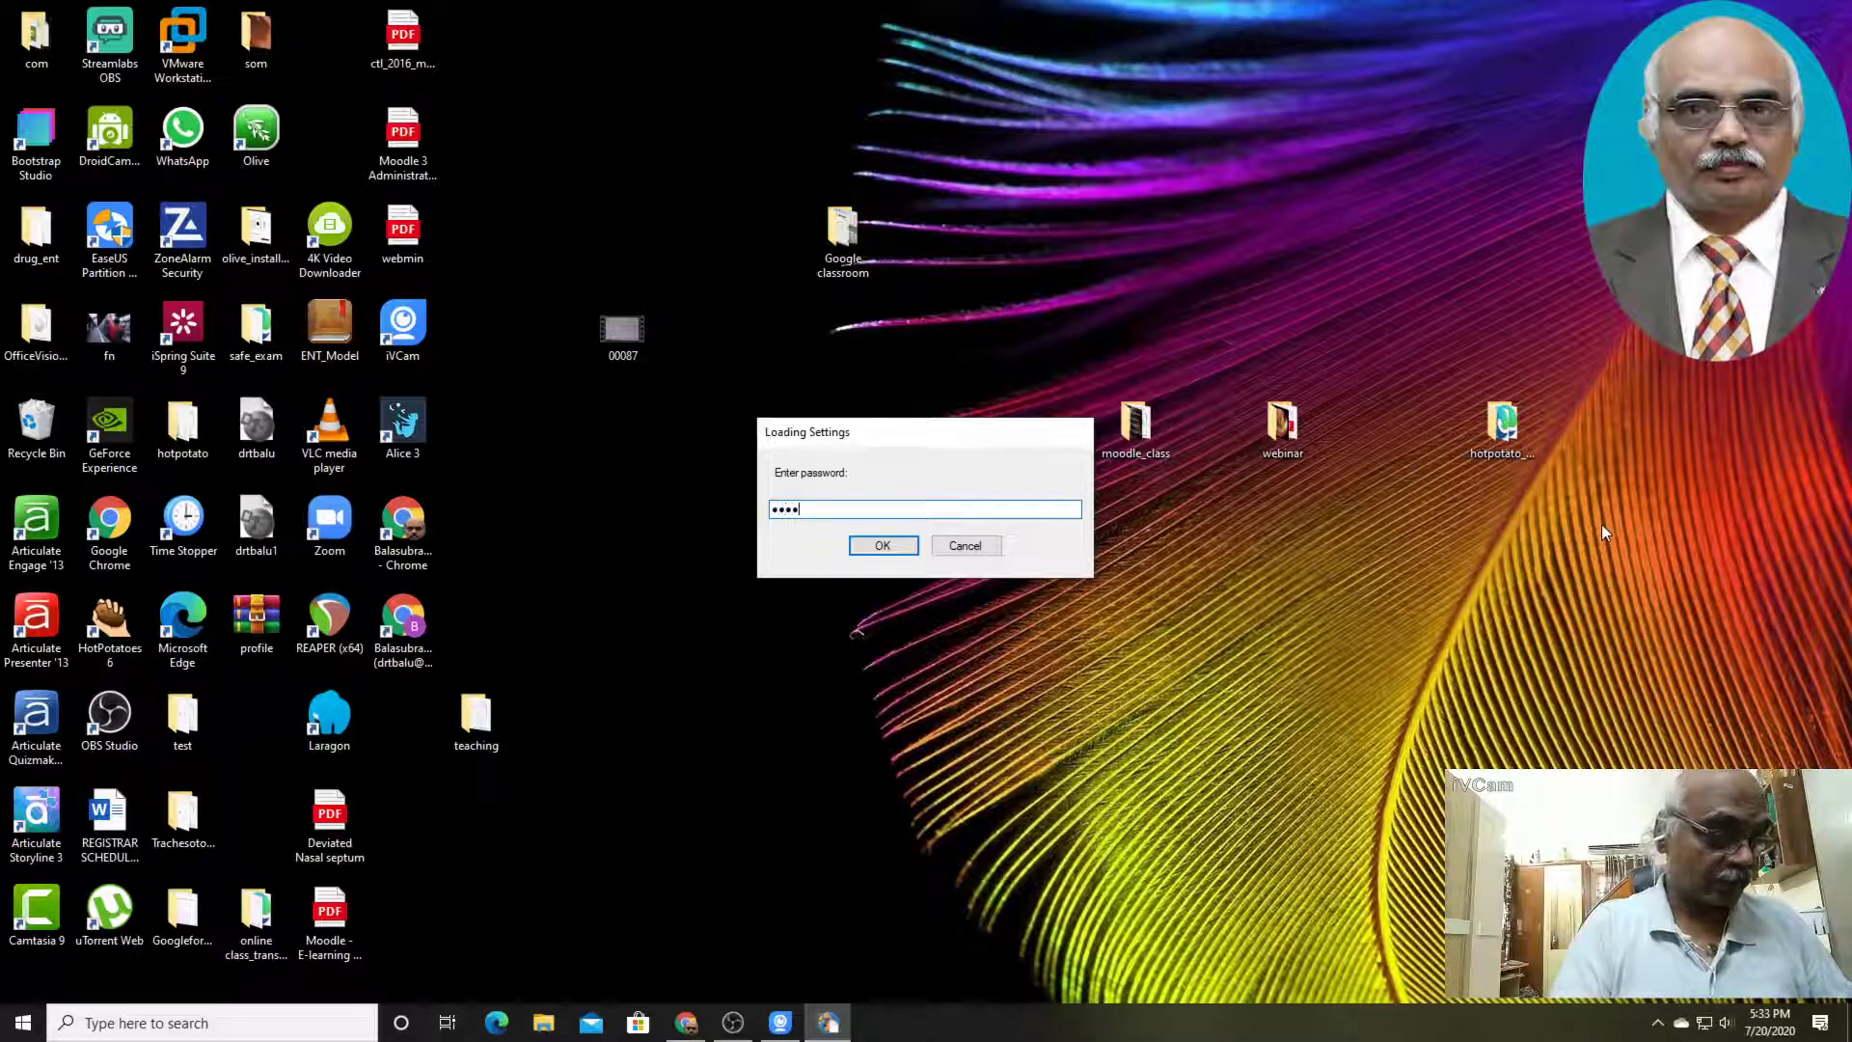
text(**)
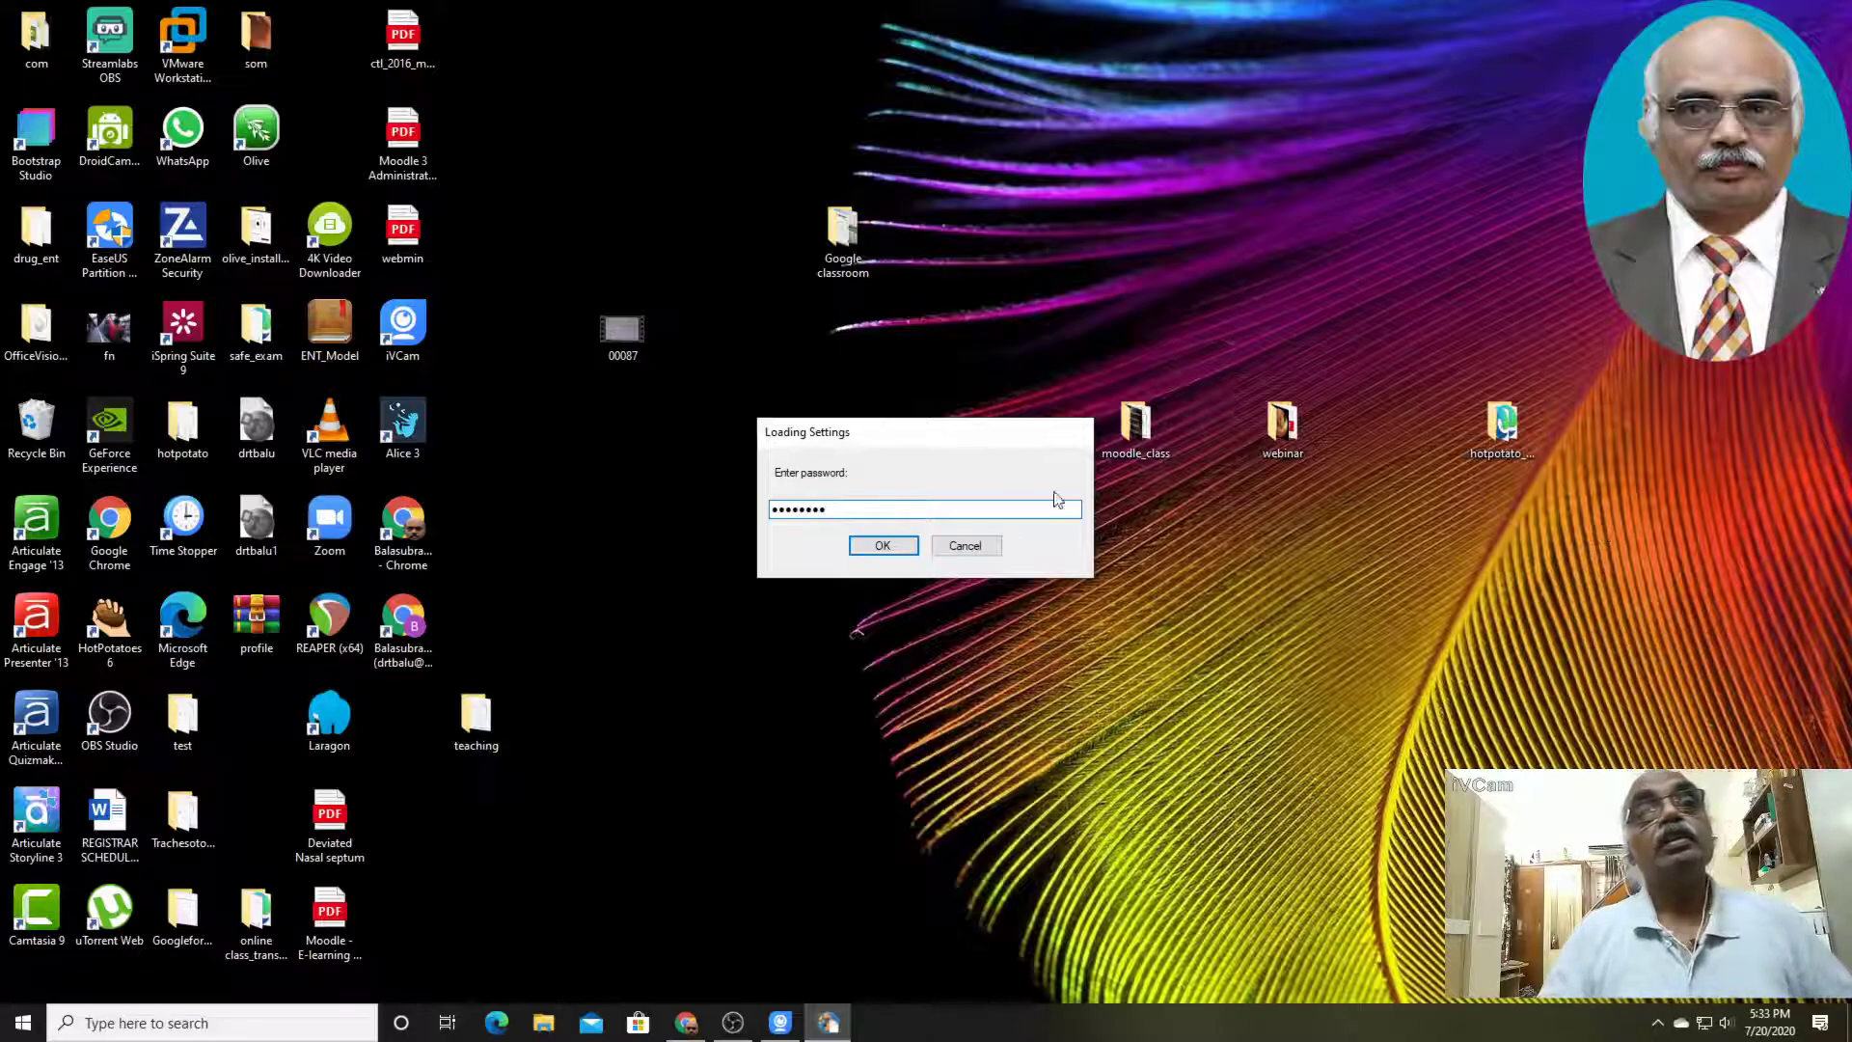
click(904, 544)
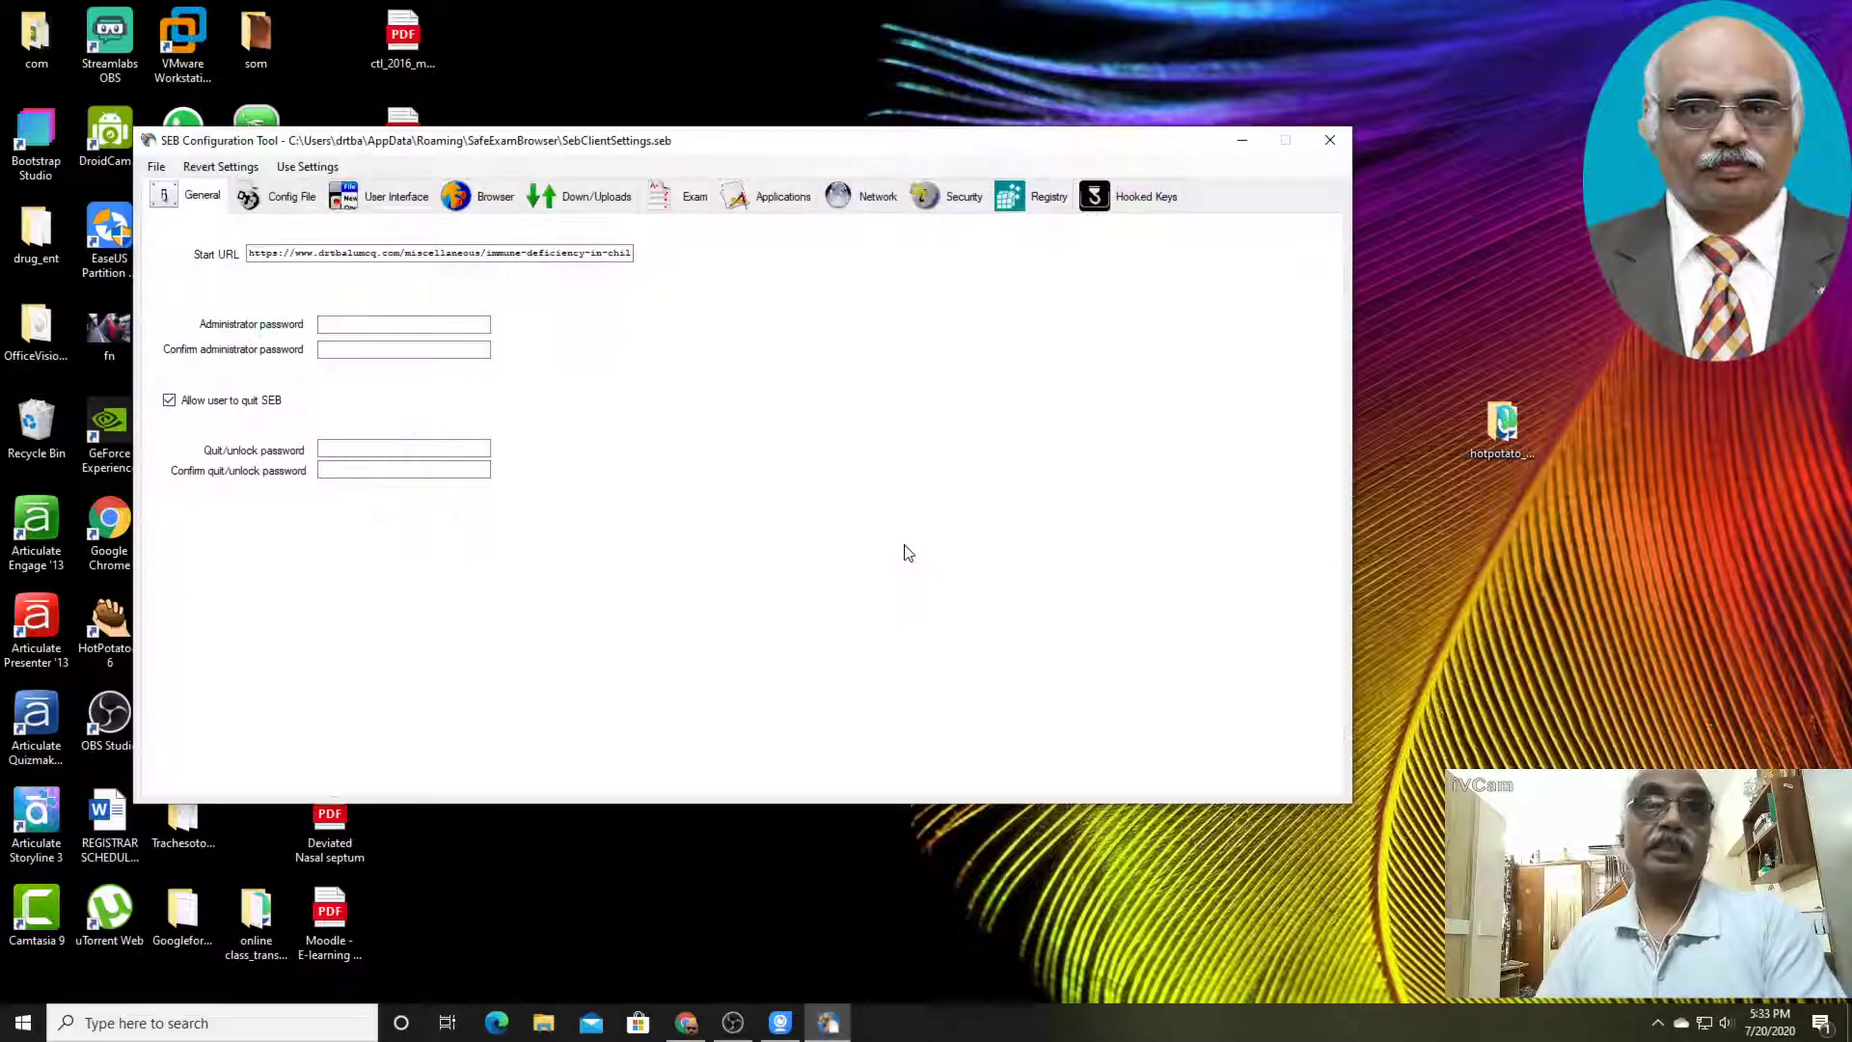
Examine the general start URL and administrator password fields, and the config file's purpose and encryption identity choices
click(351, 323)
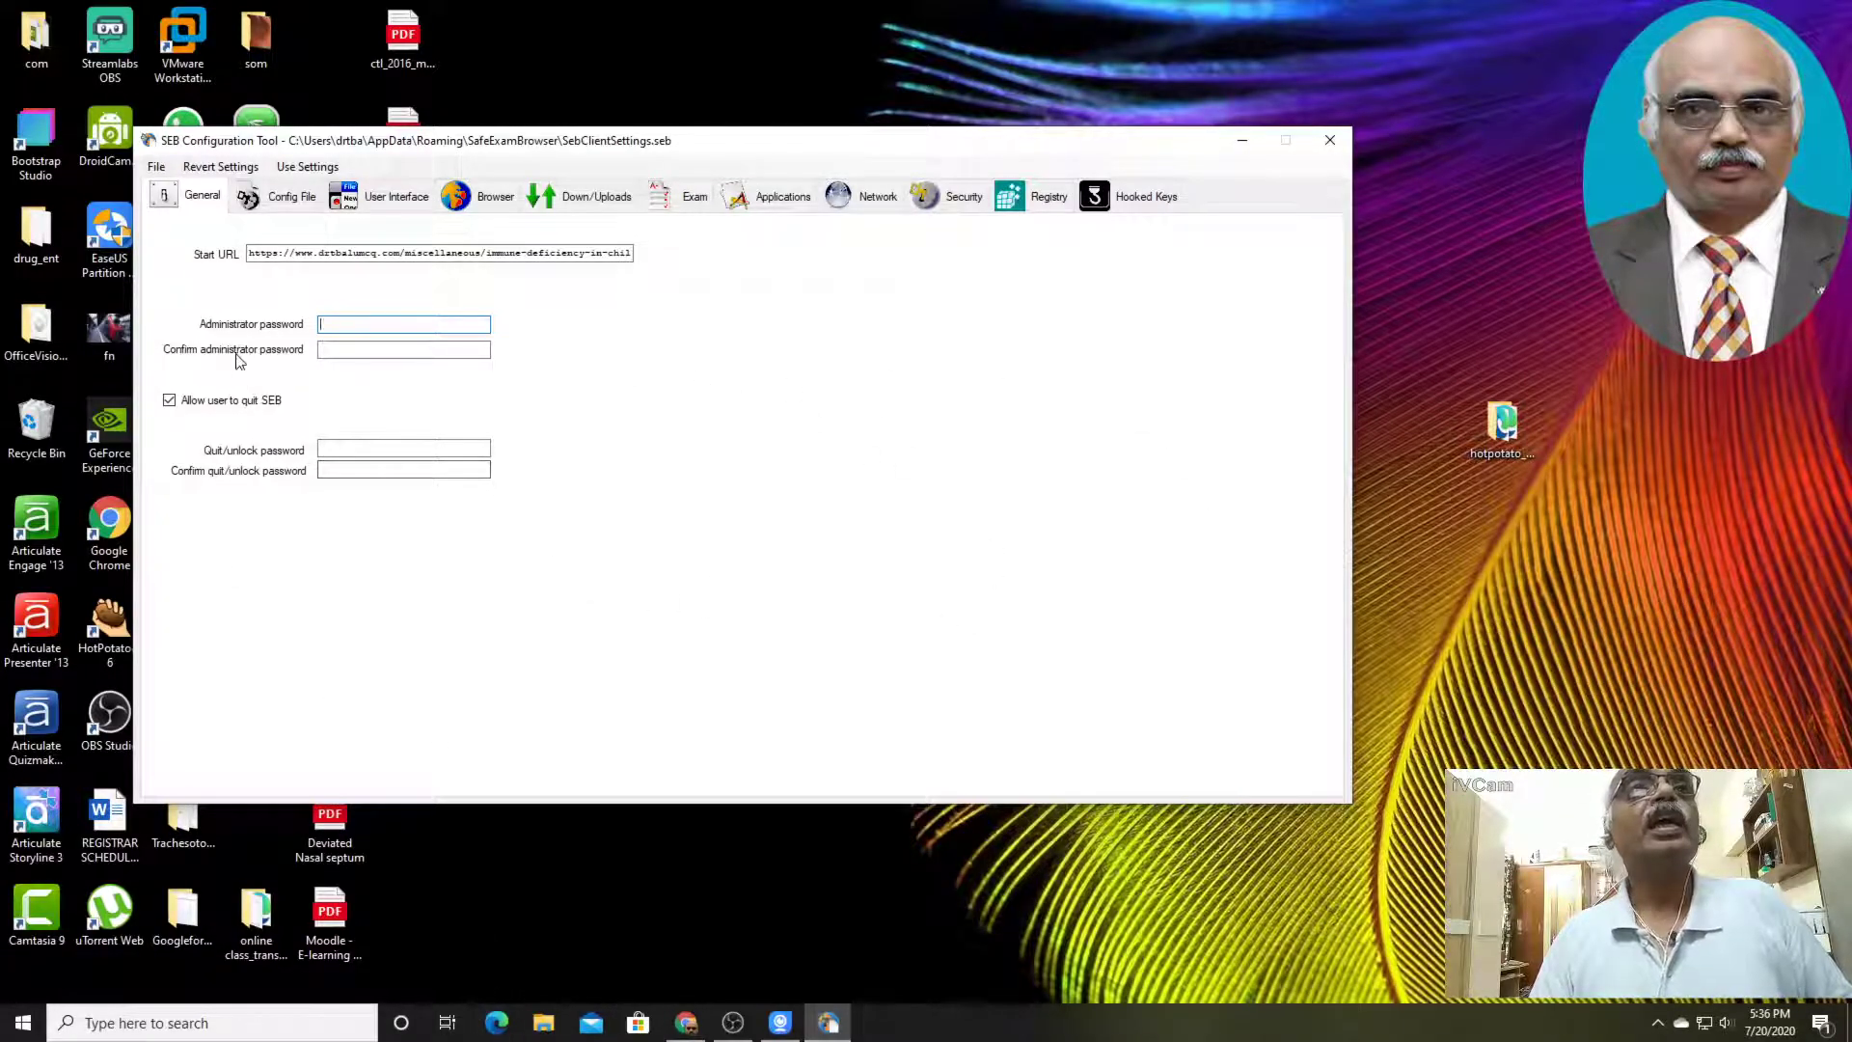
click(250, 253)
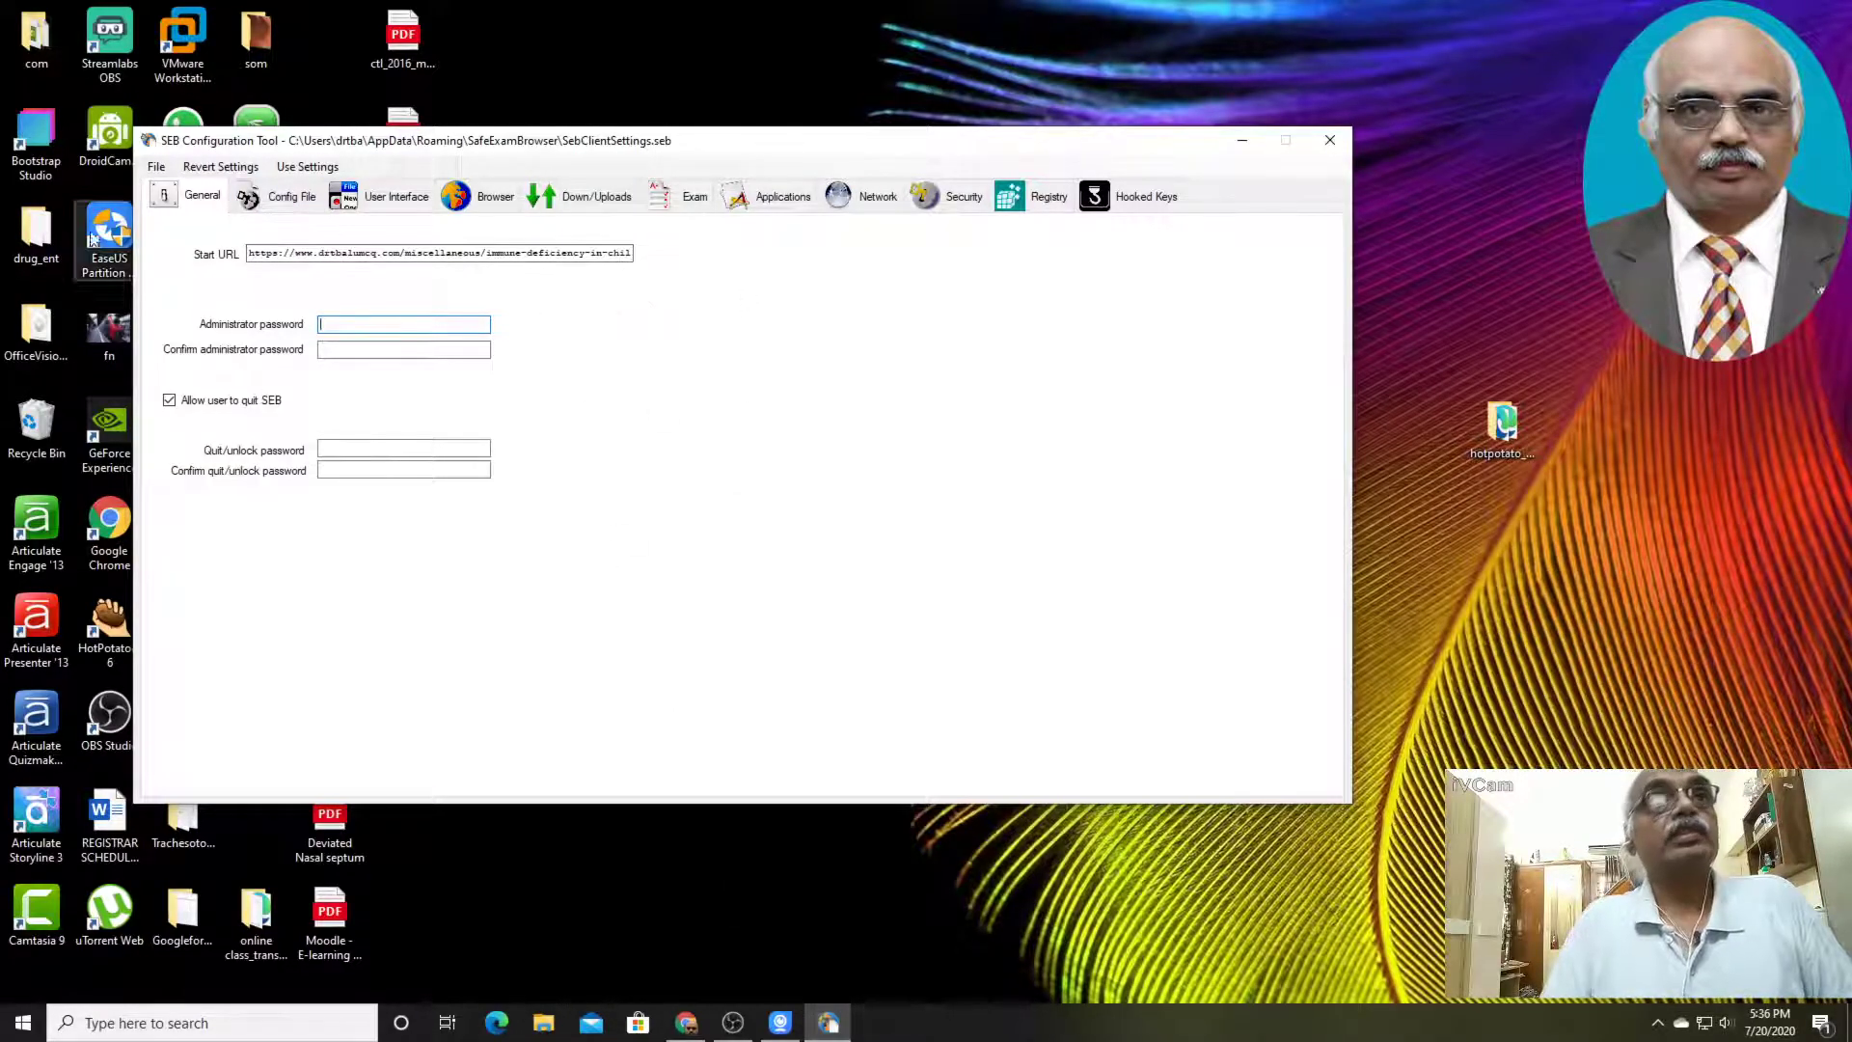
click(280, 199)
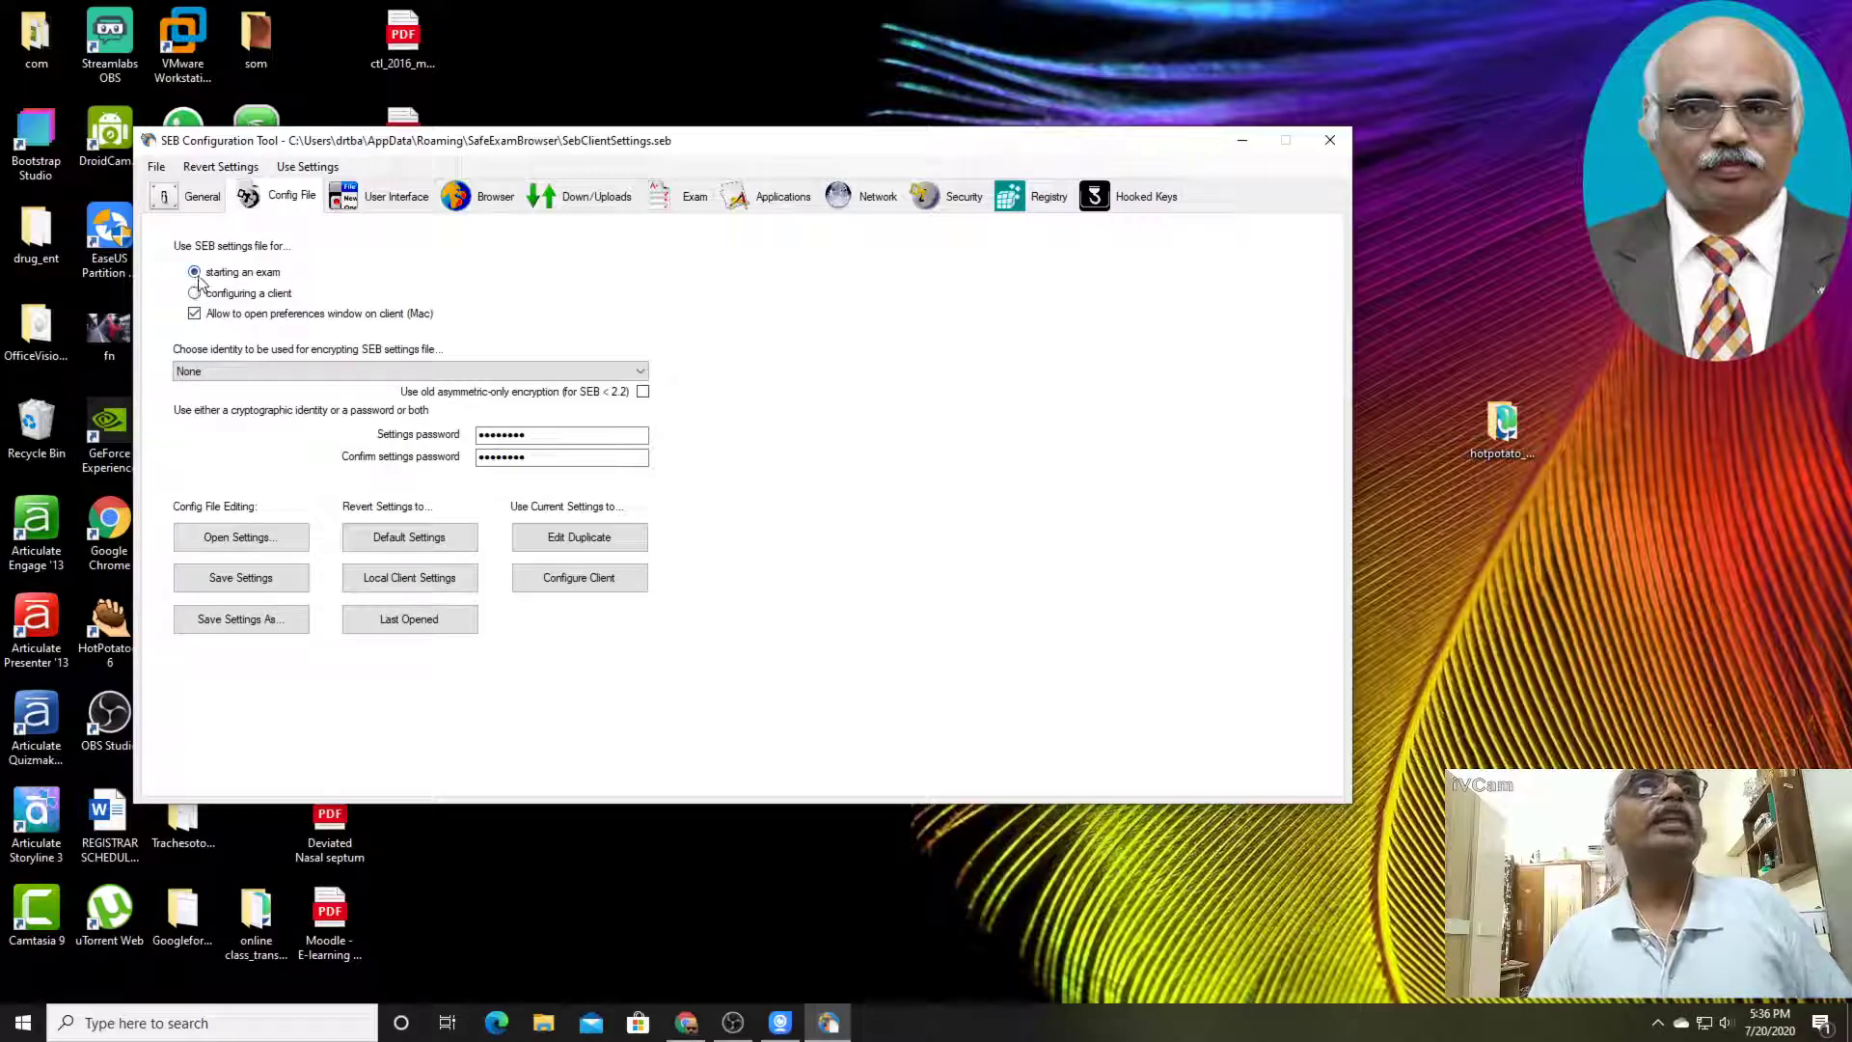
mouse_move(191, 285)
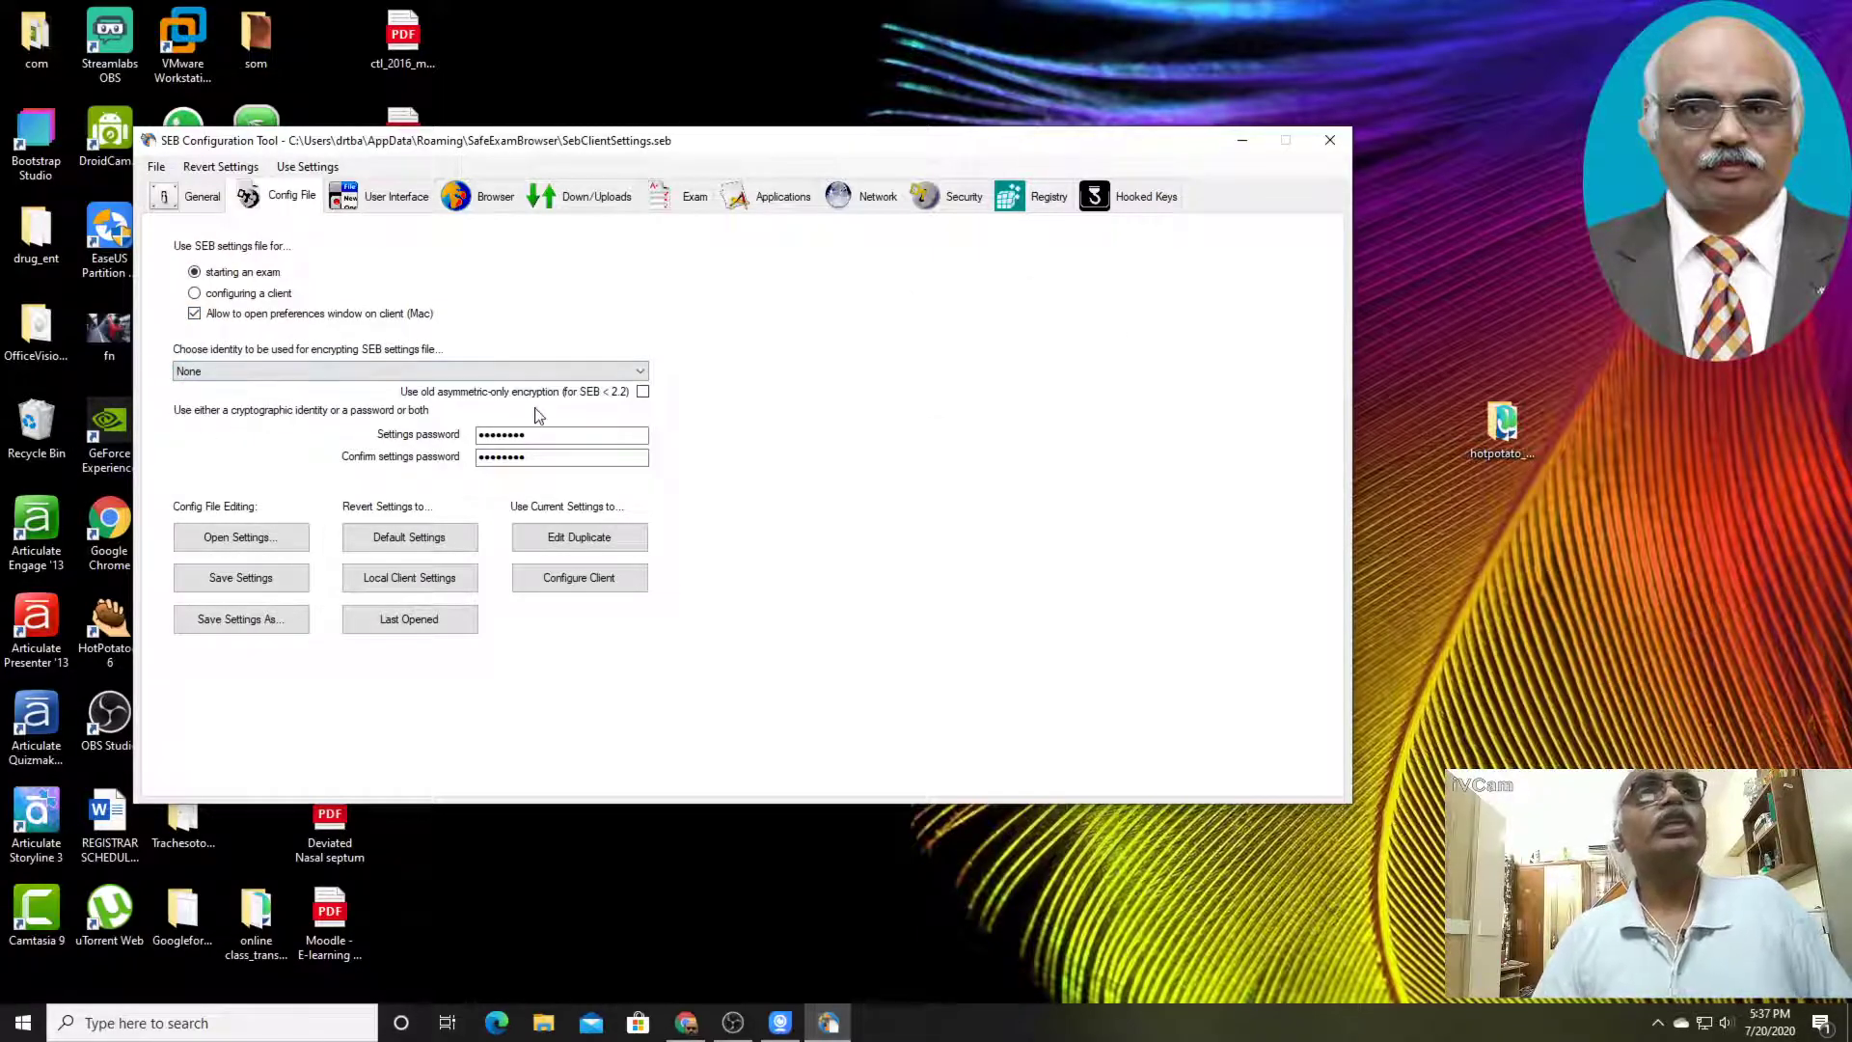
click(640, 372)
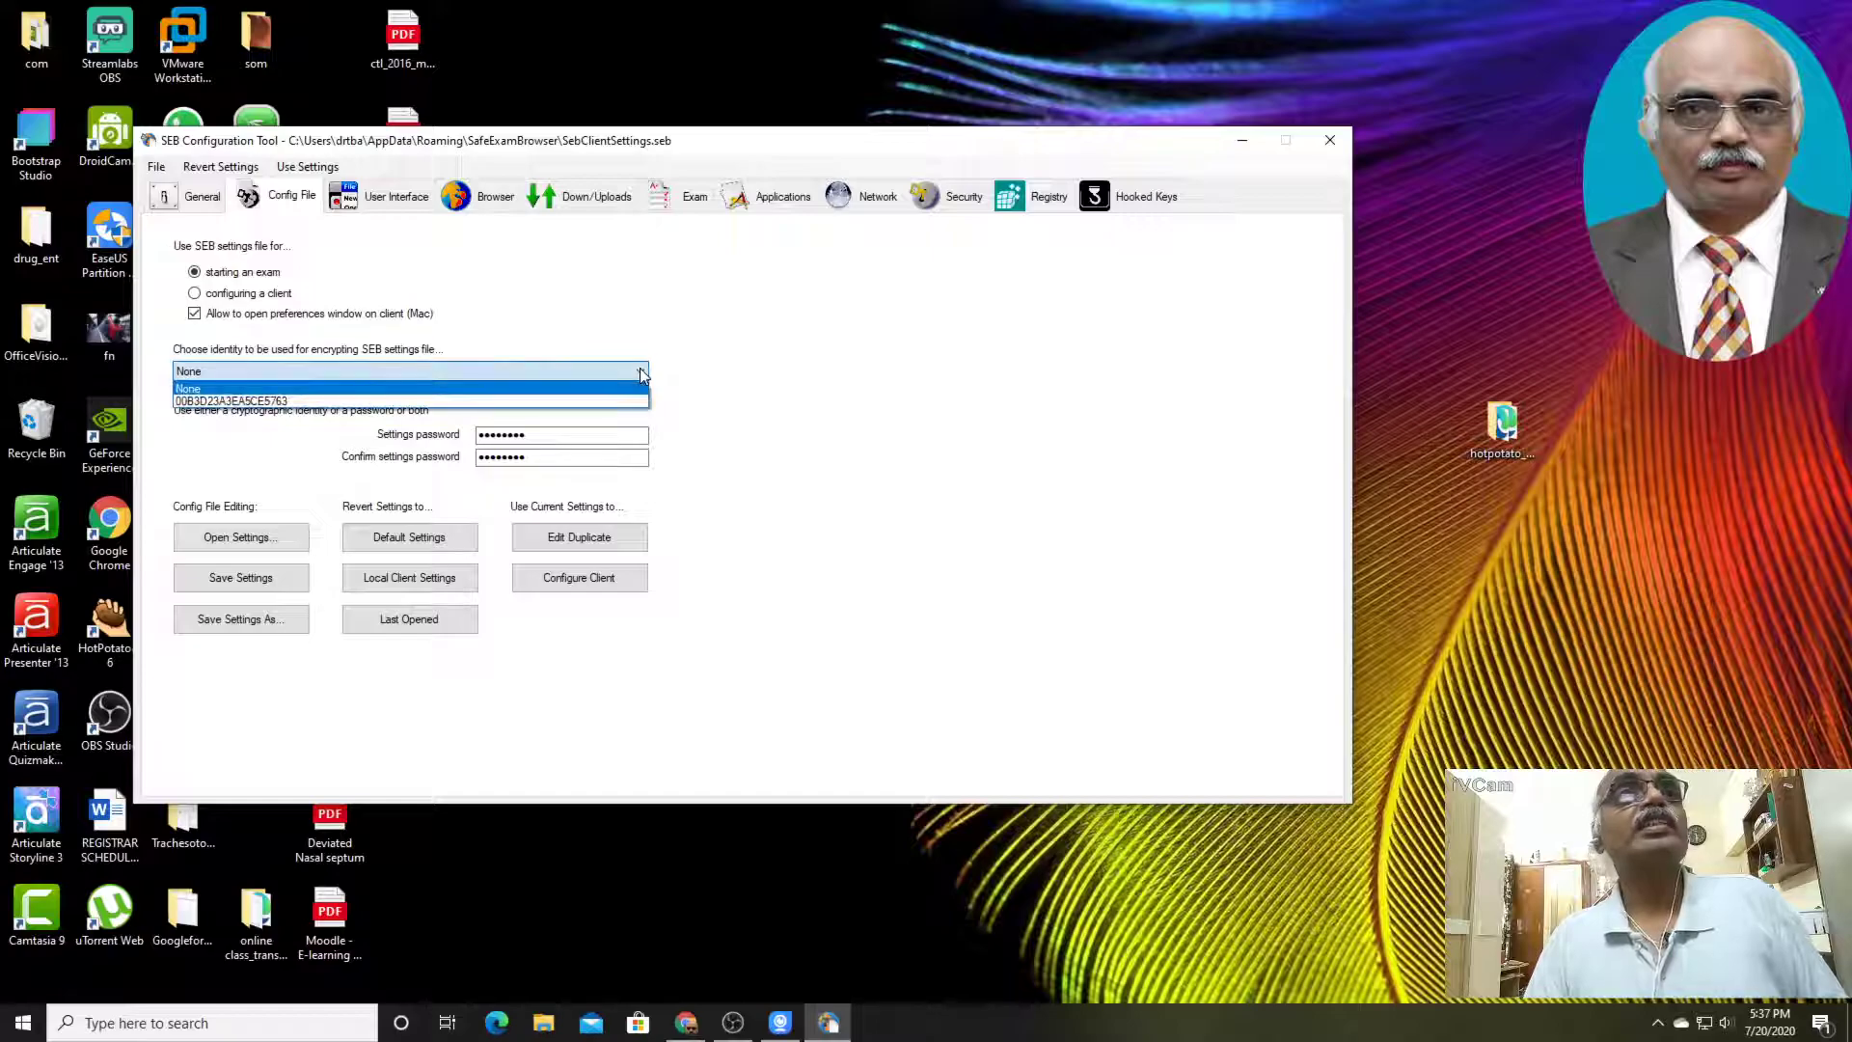
click(639, 371)
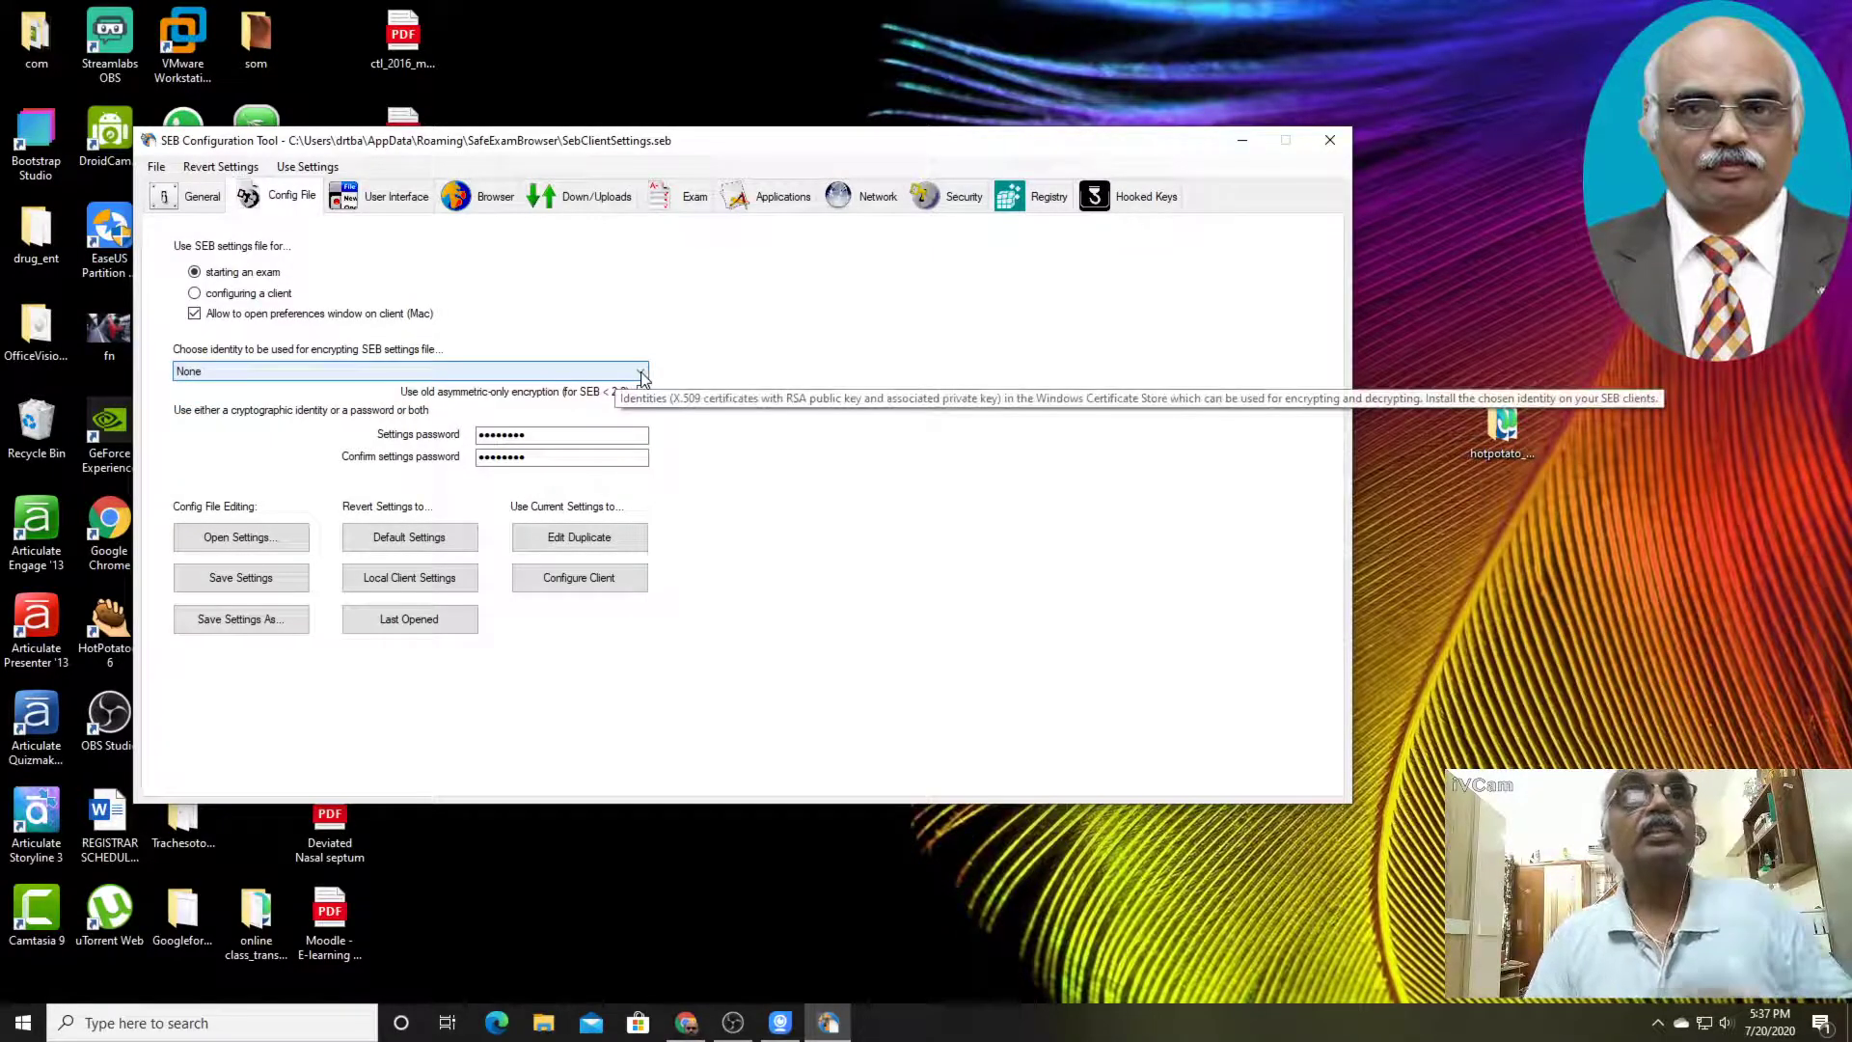
click(641, 374)
click(640, 373)
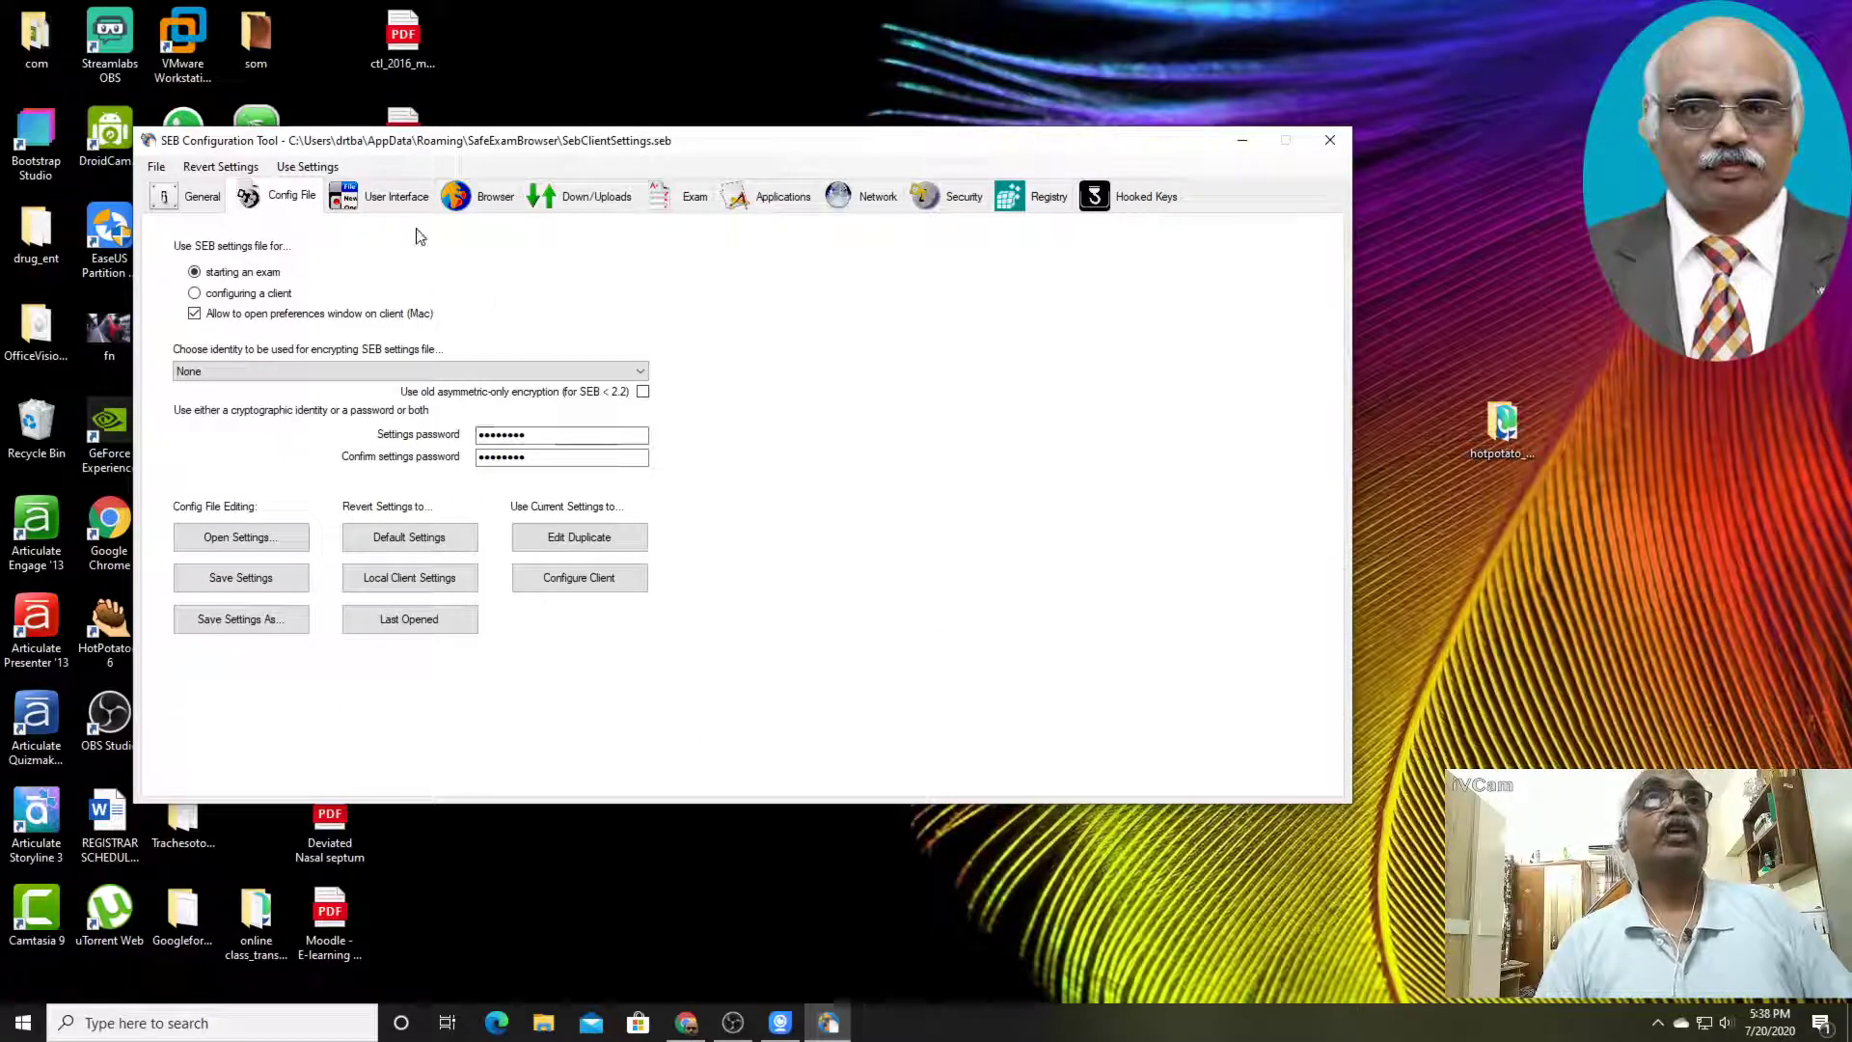
Review the user interface, download/upload, exam, applications, network, security, registry and hooked keys settings
click(398, 197)
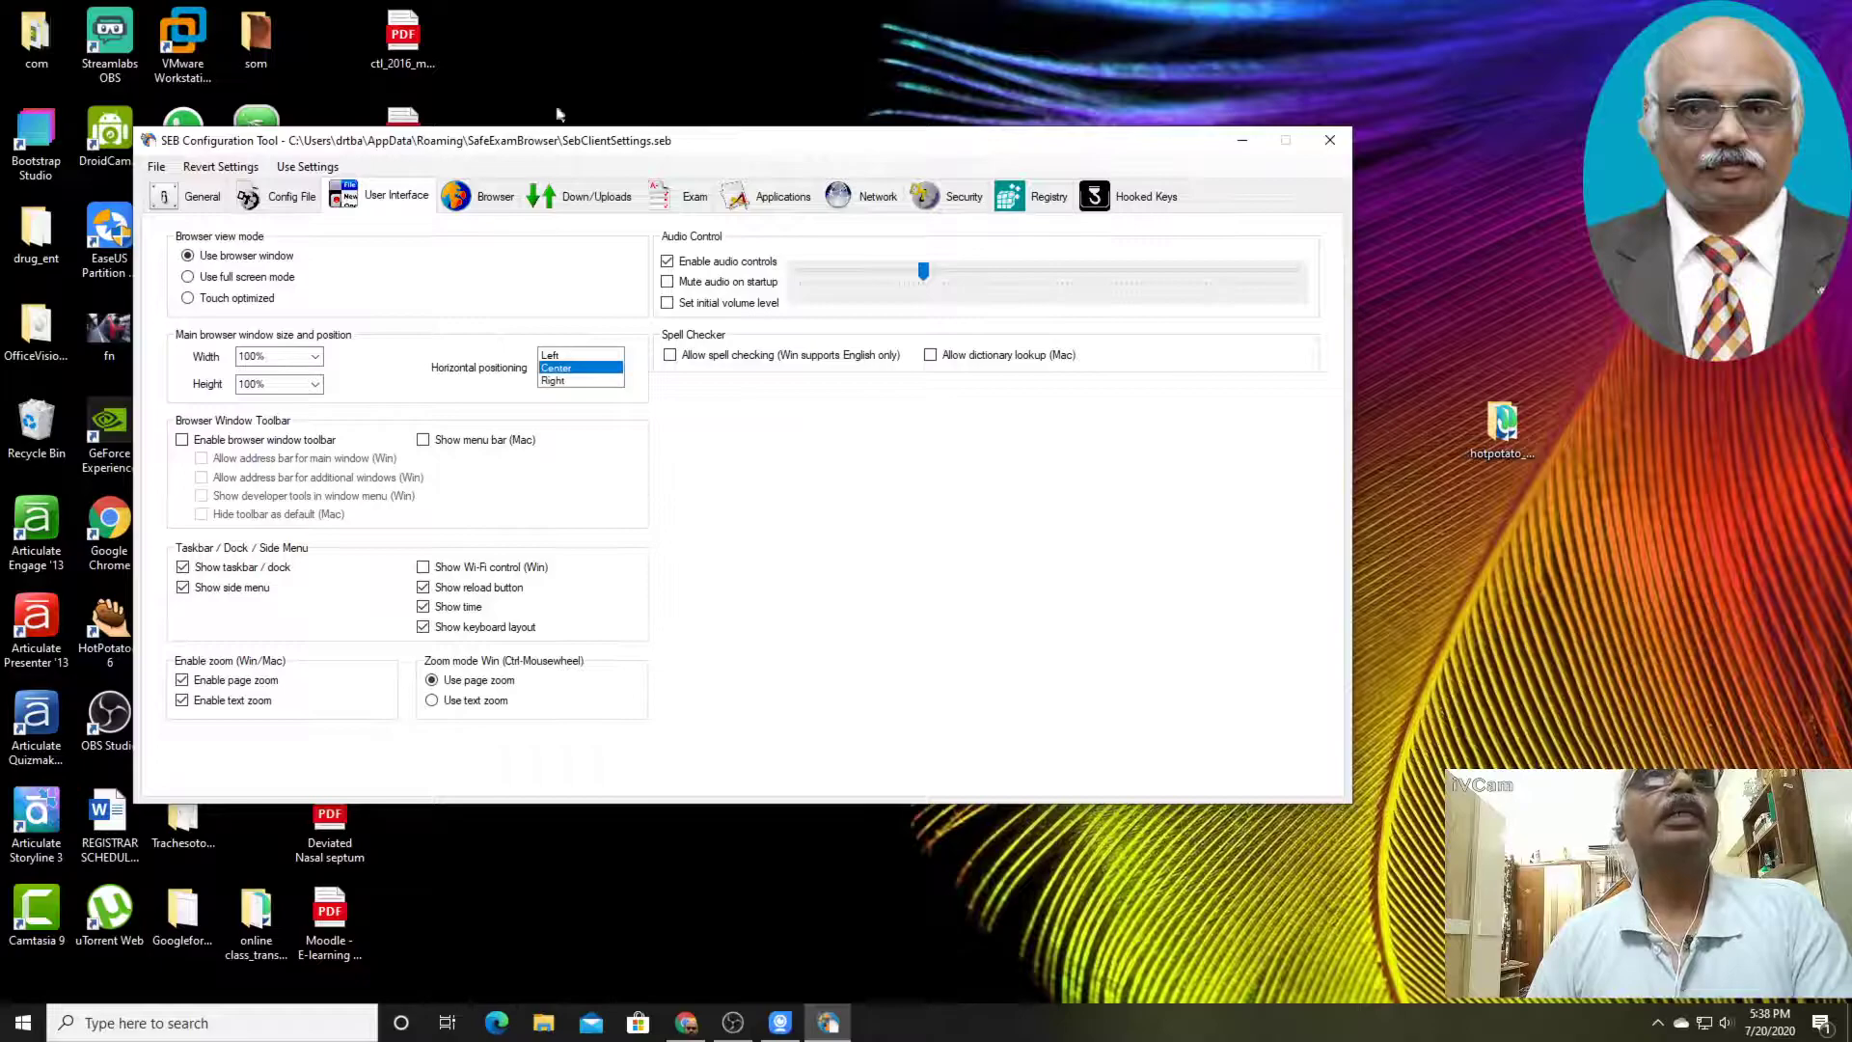
click(582, 199)
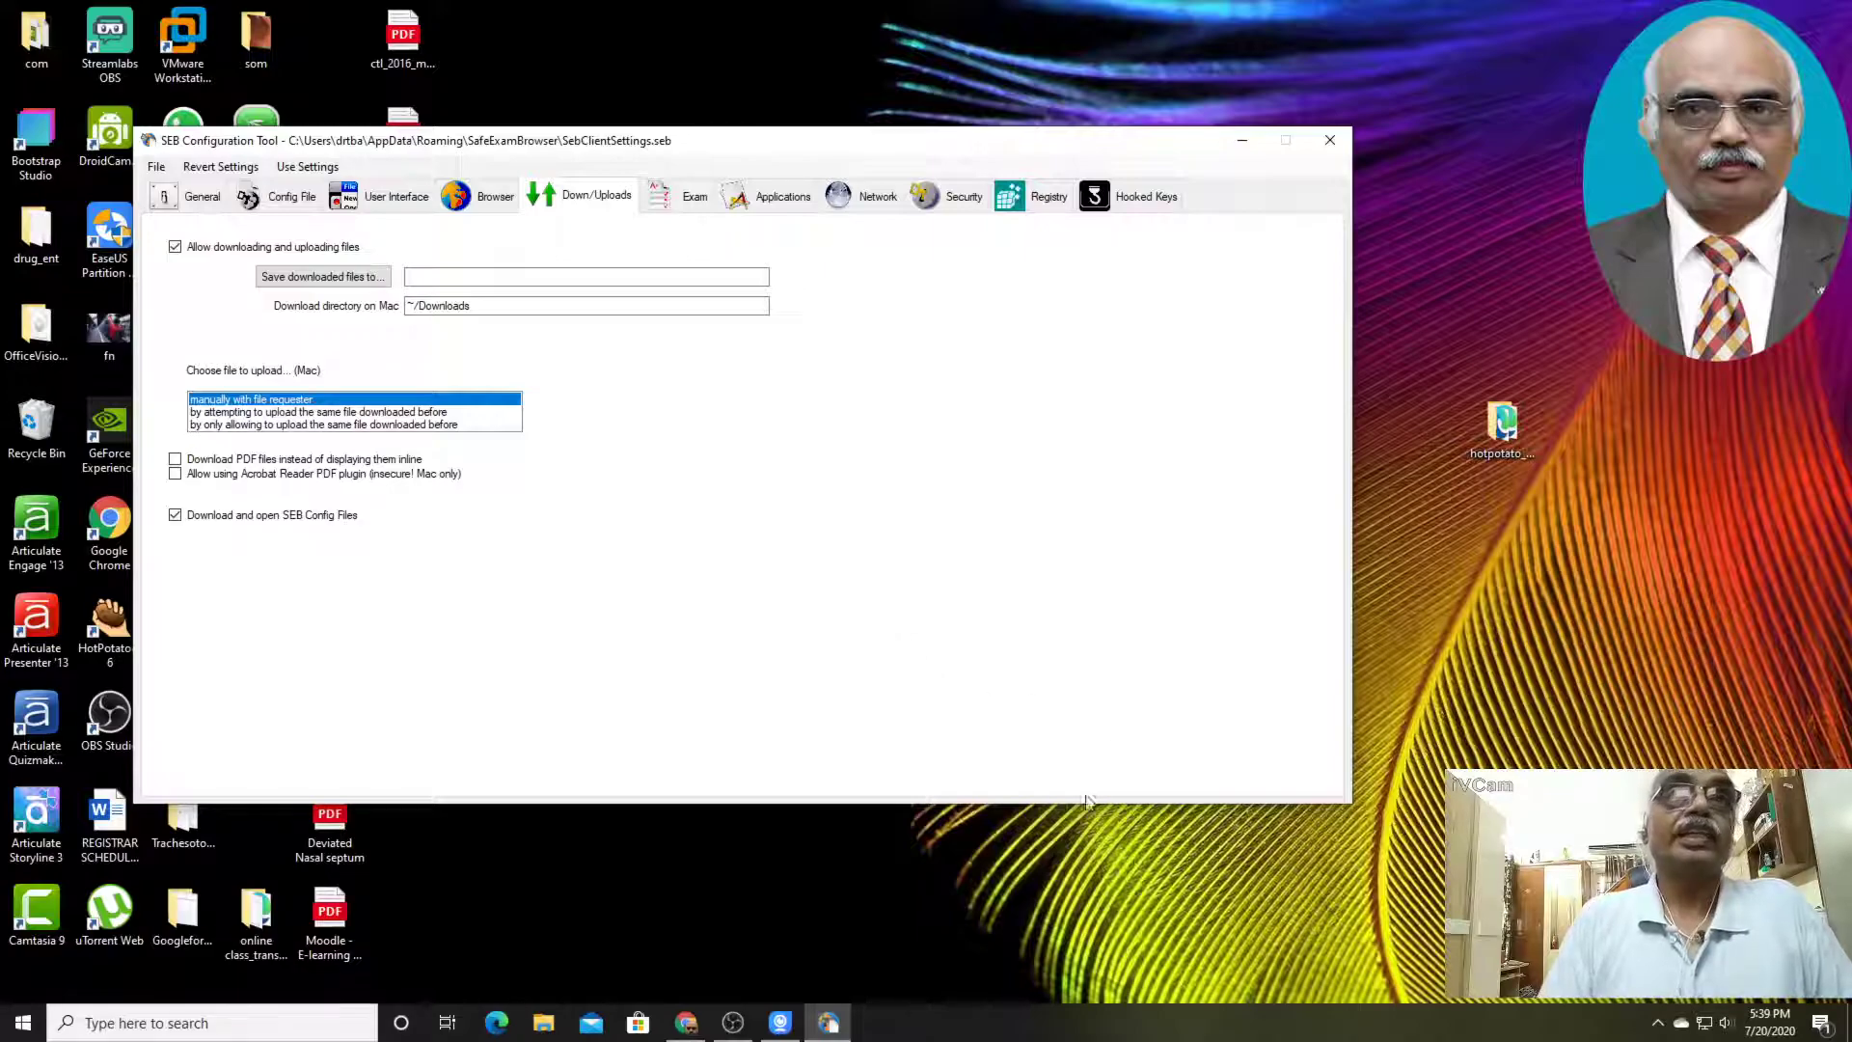
click(693, 198)
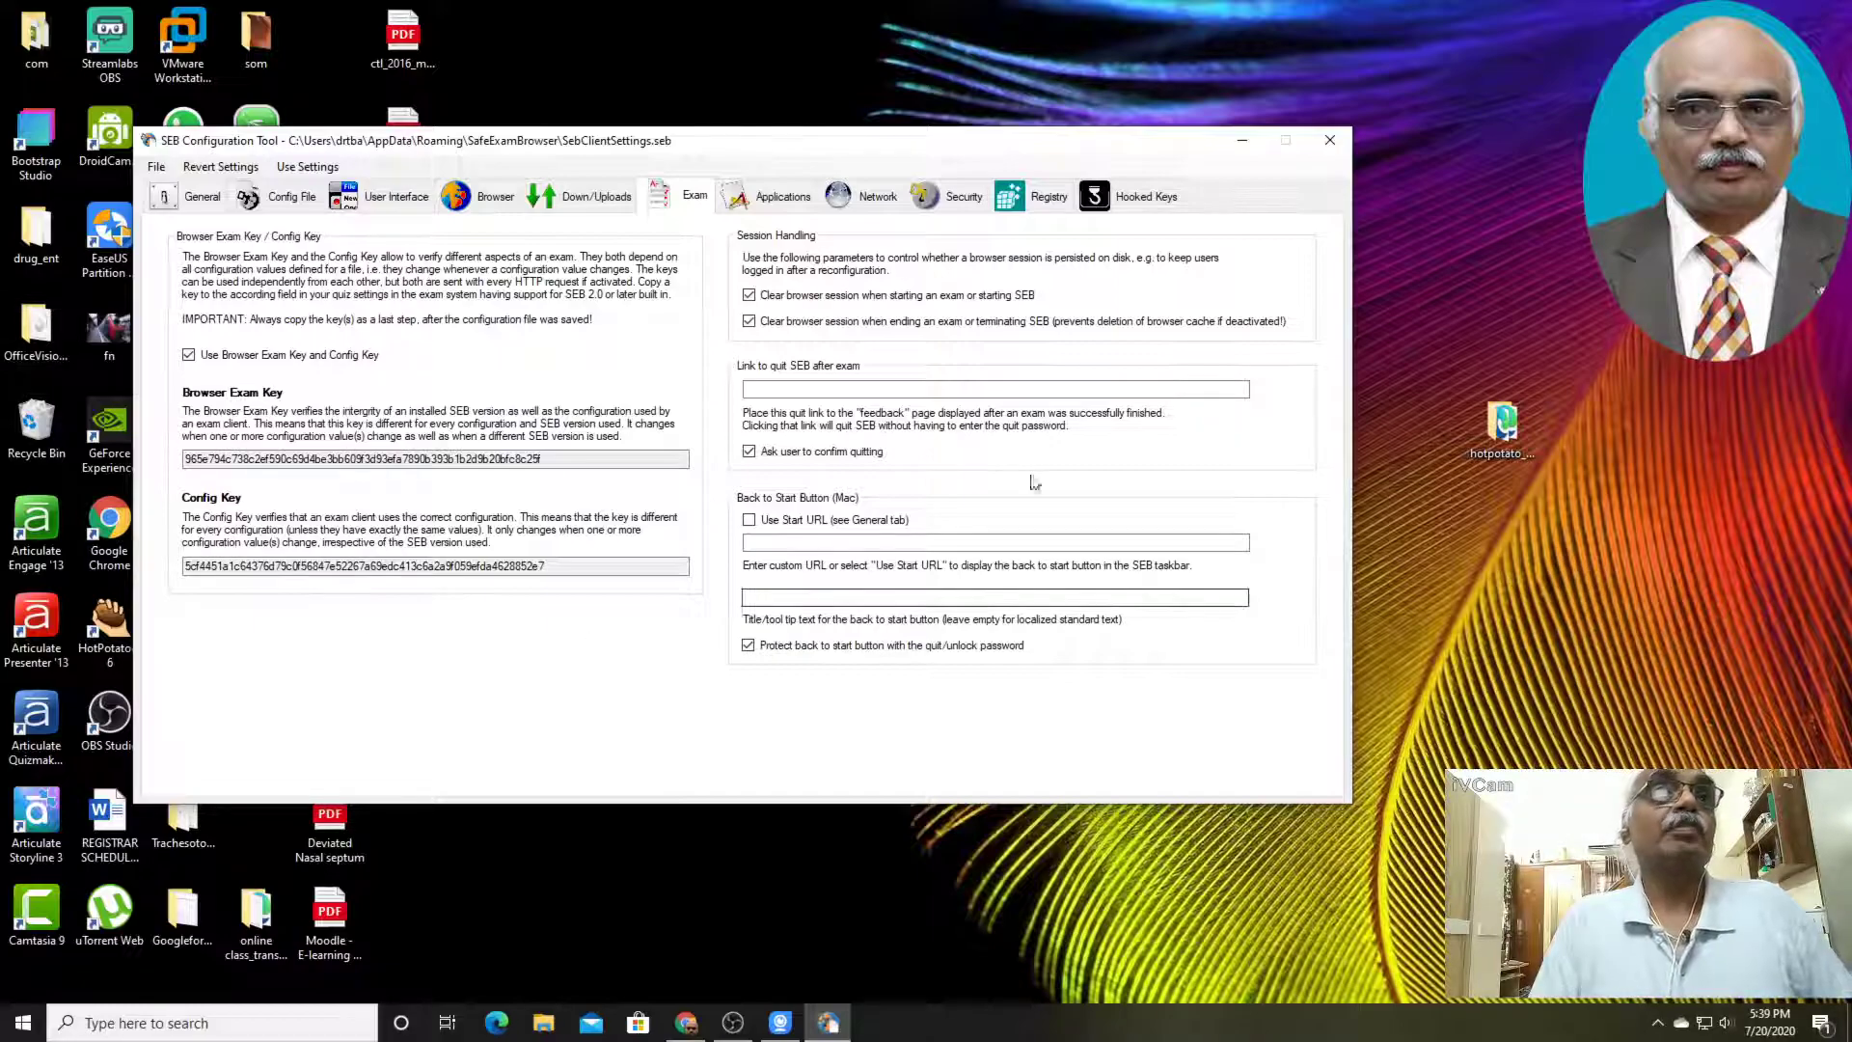
click(770, 206)
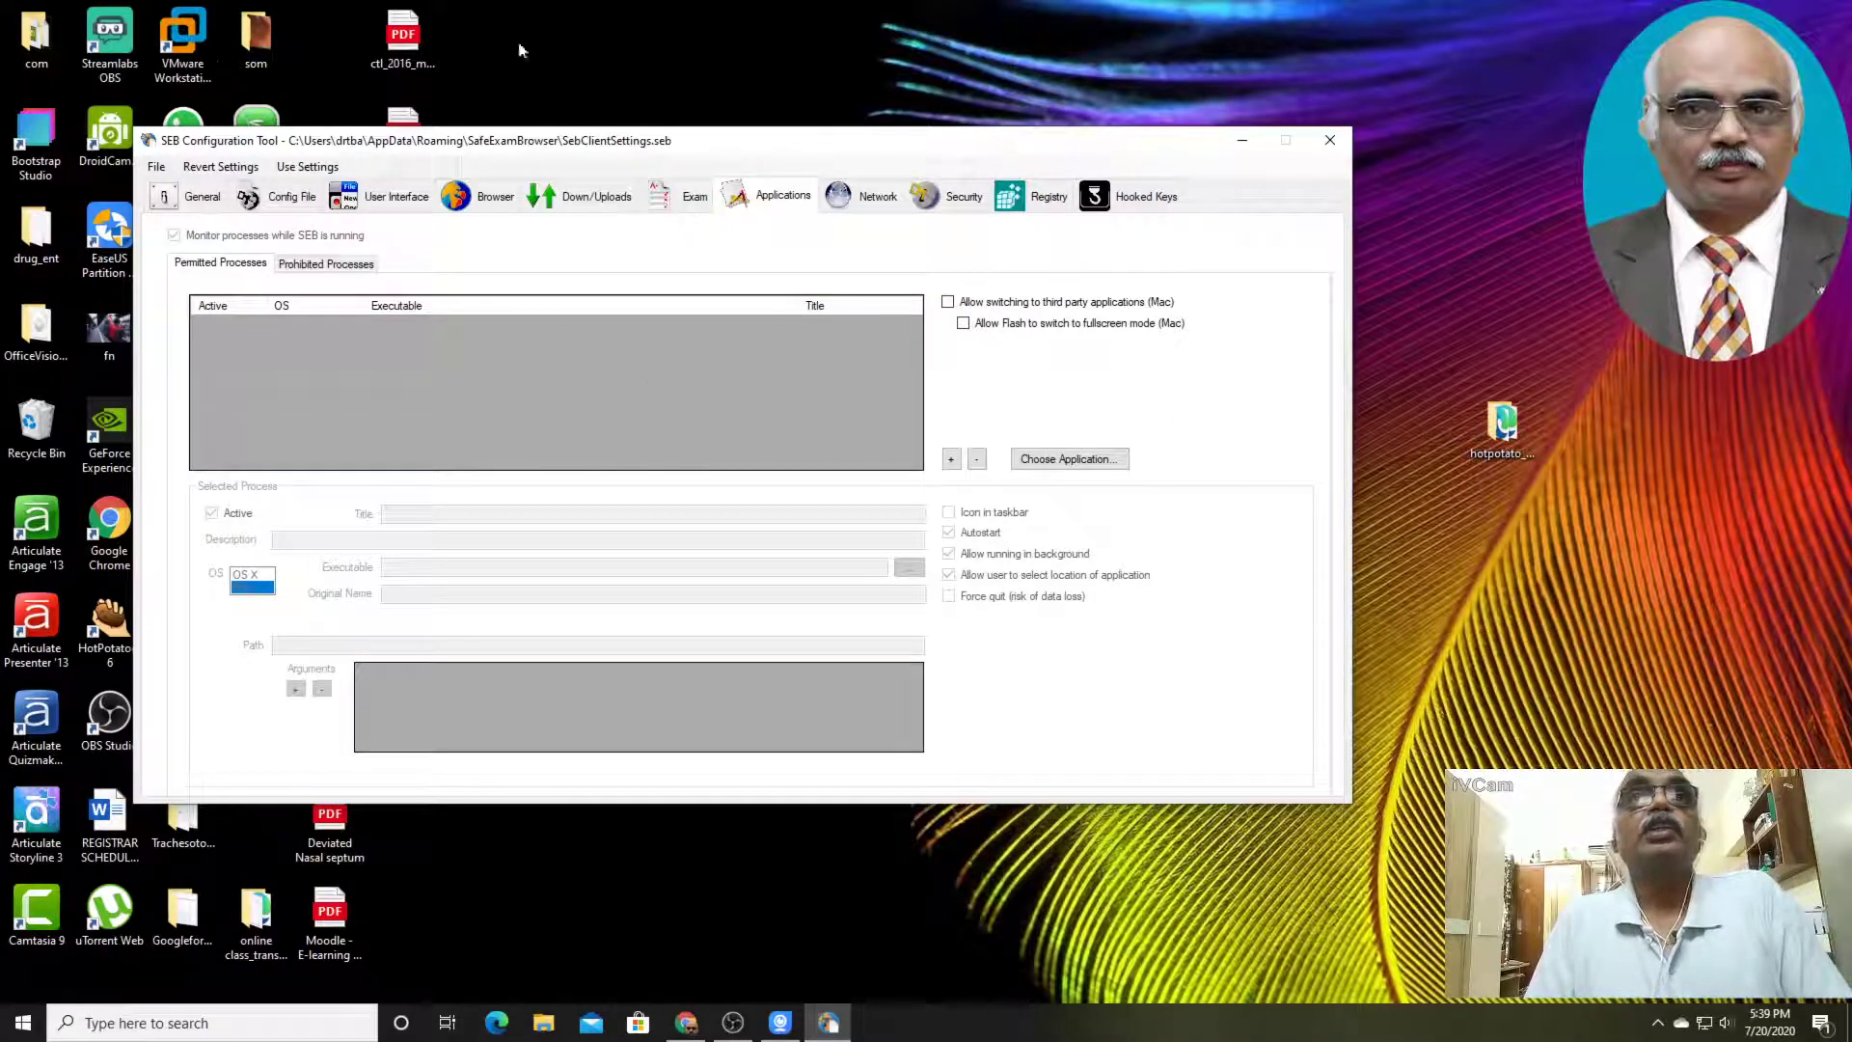
click(861, 200)
click(951, 201)
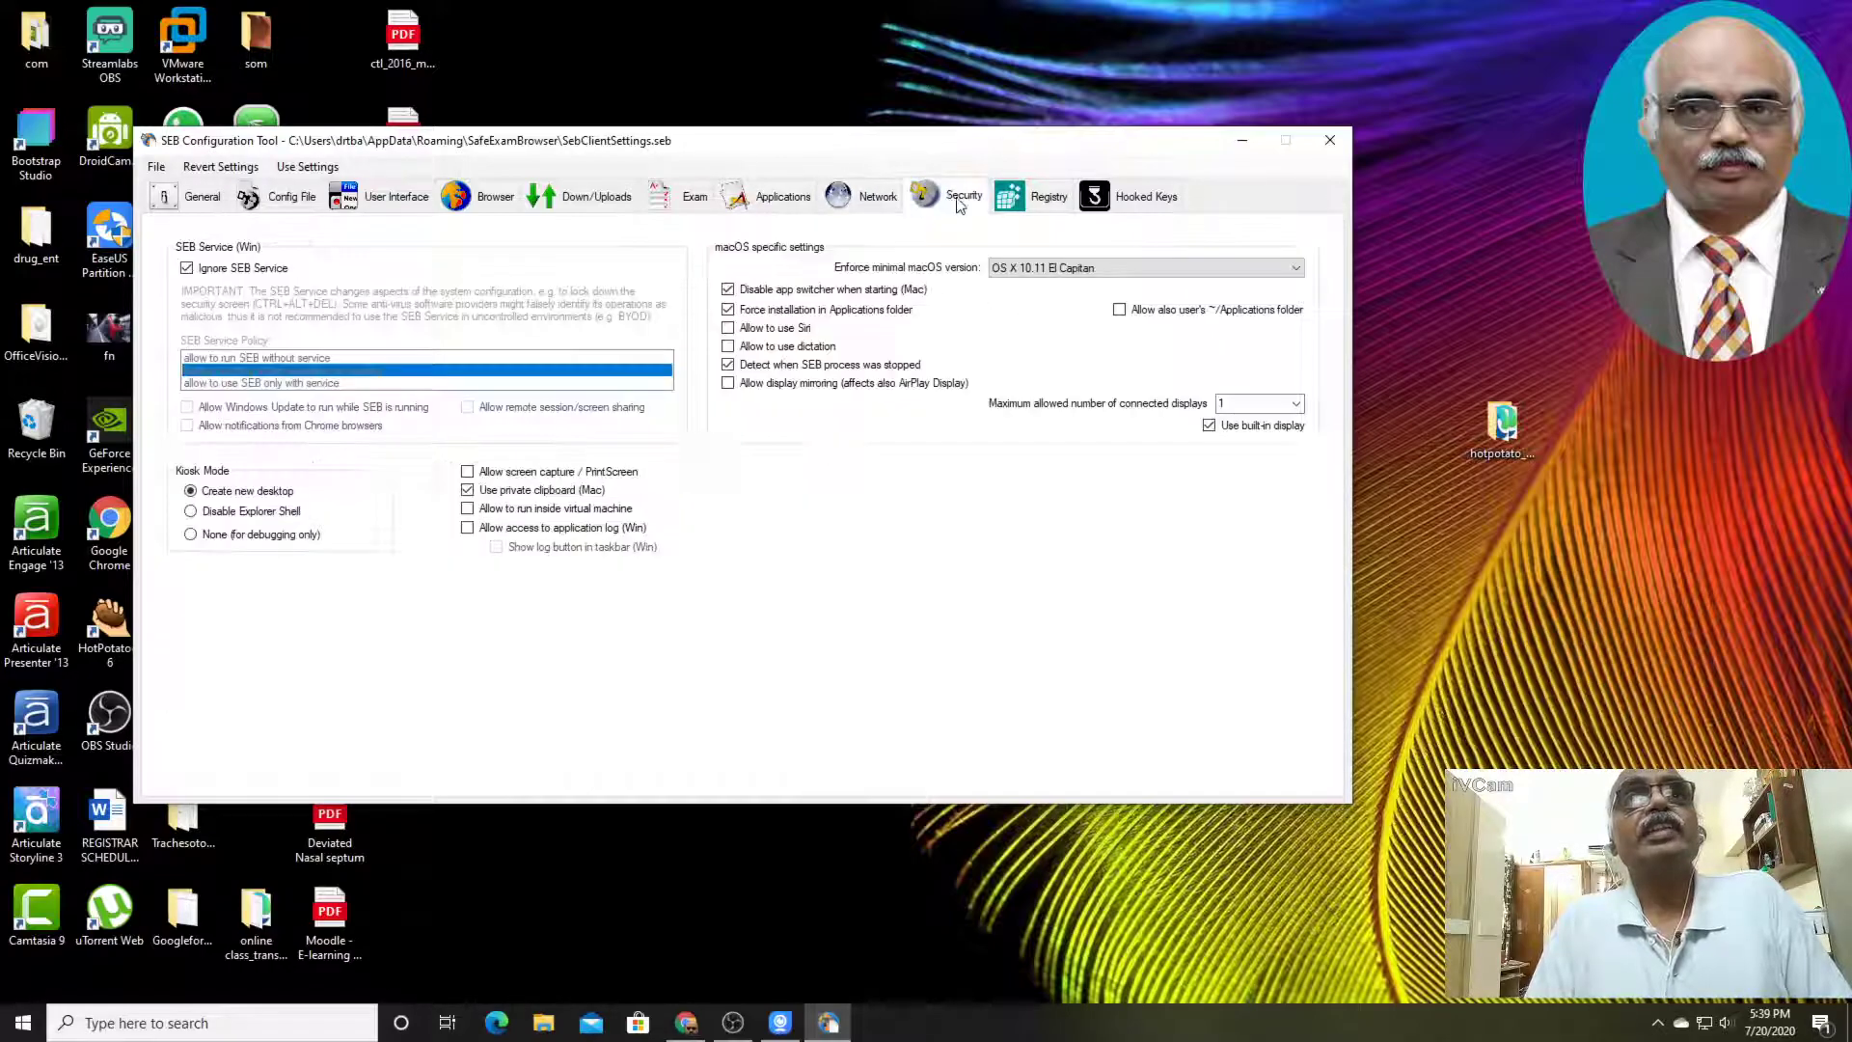
click(1030, 207)
click(1154, 206)
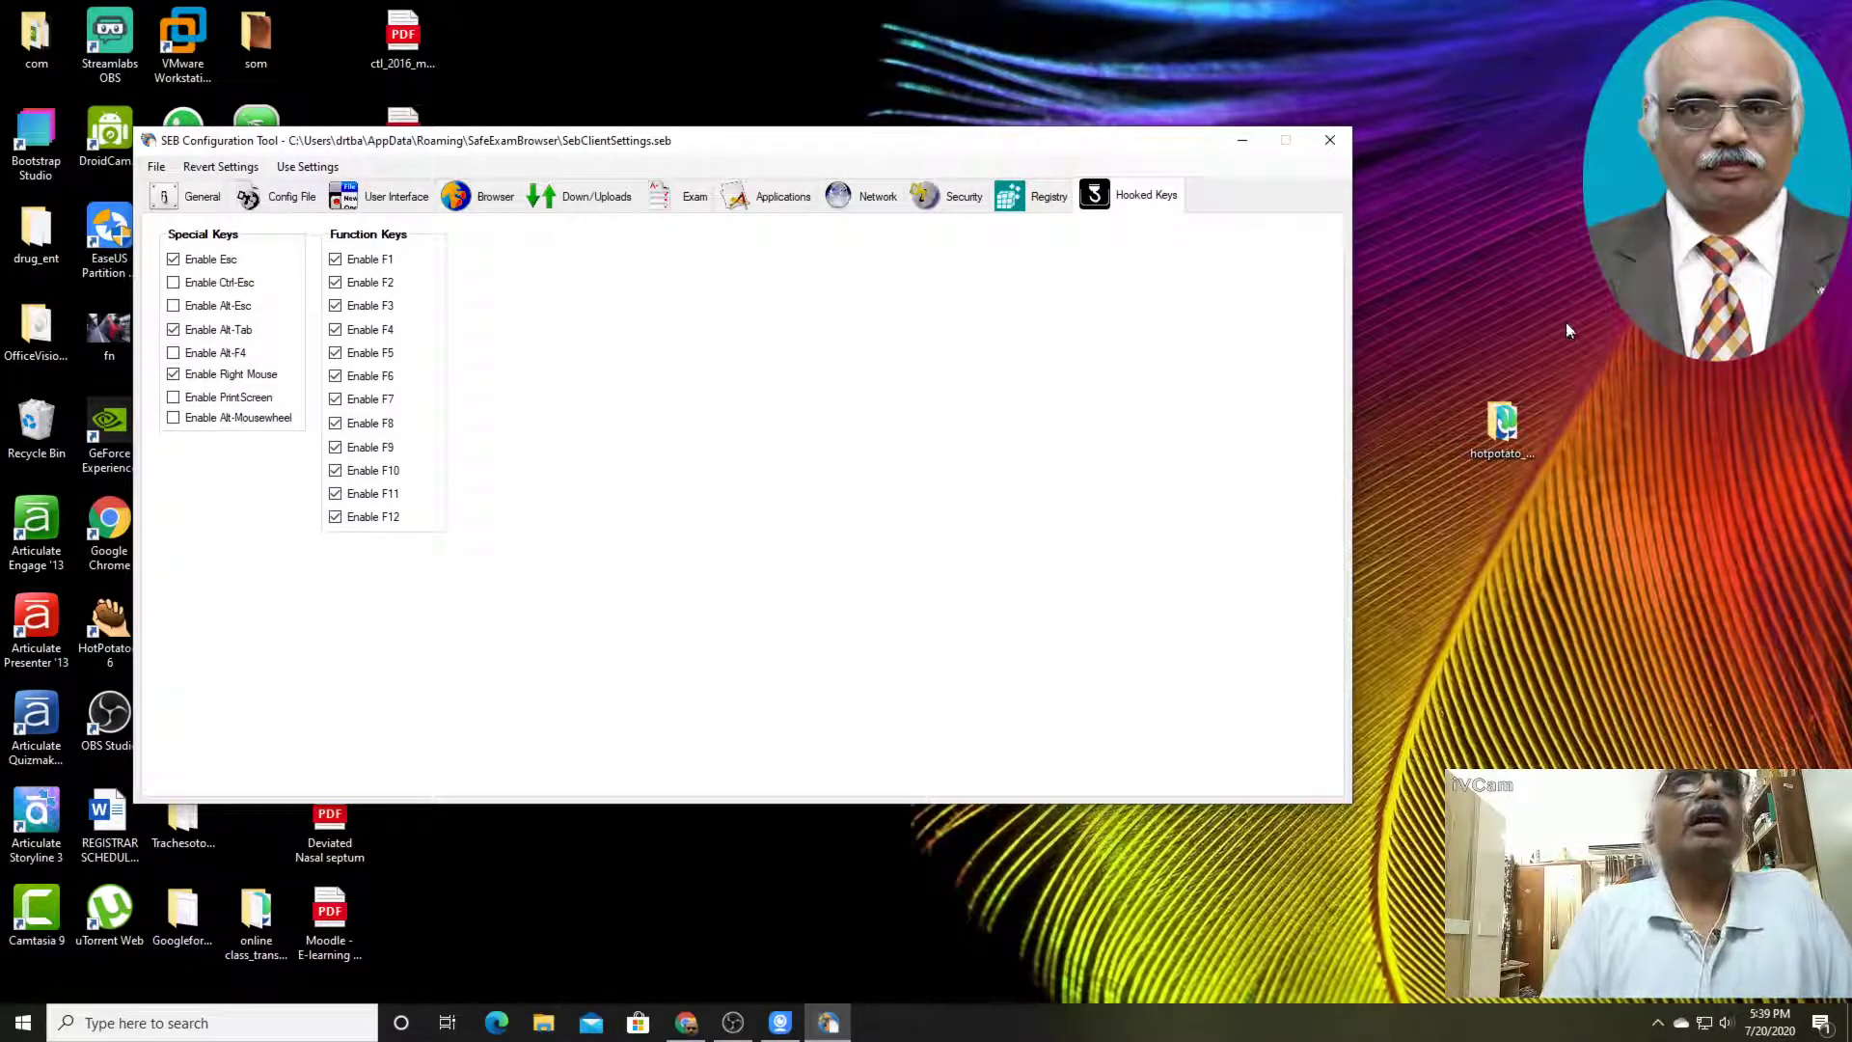
Return to the general settings and launch the SEB Configuration Tool again from the SafeExamBrowser program group
click(202, 199)
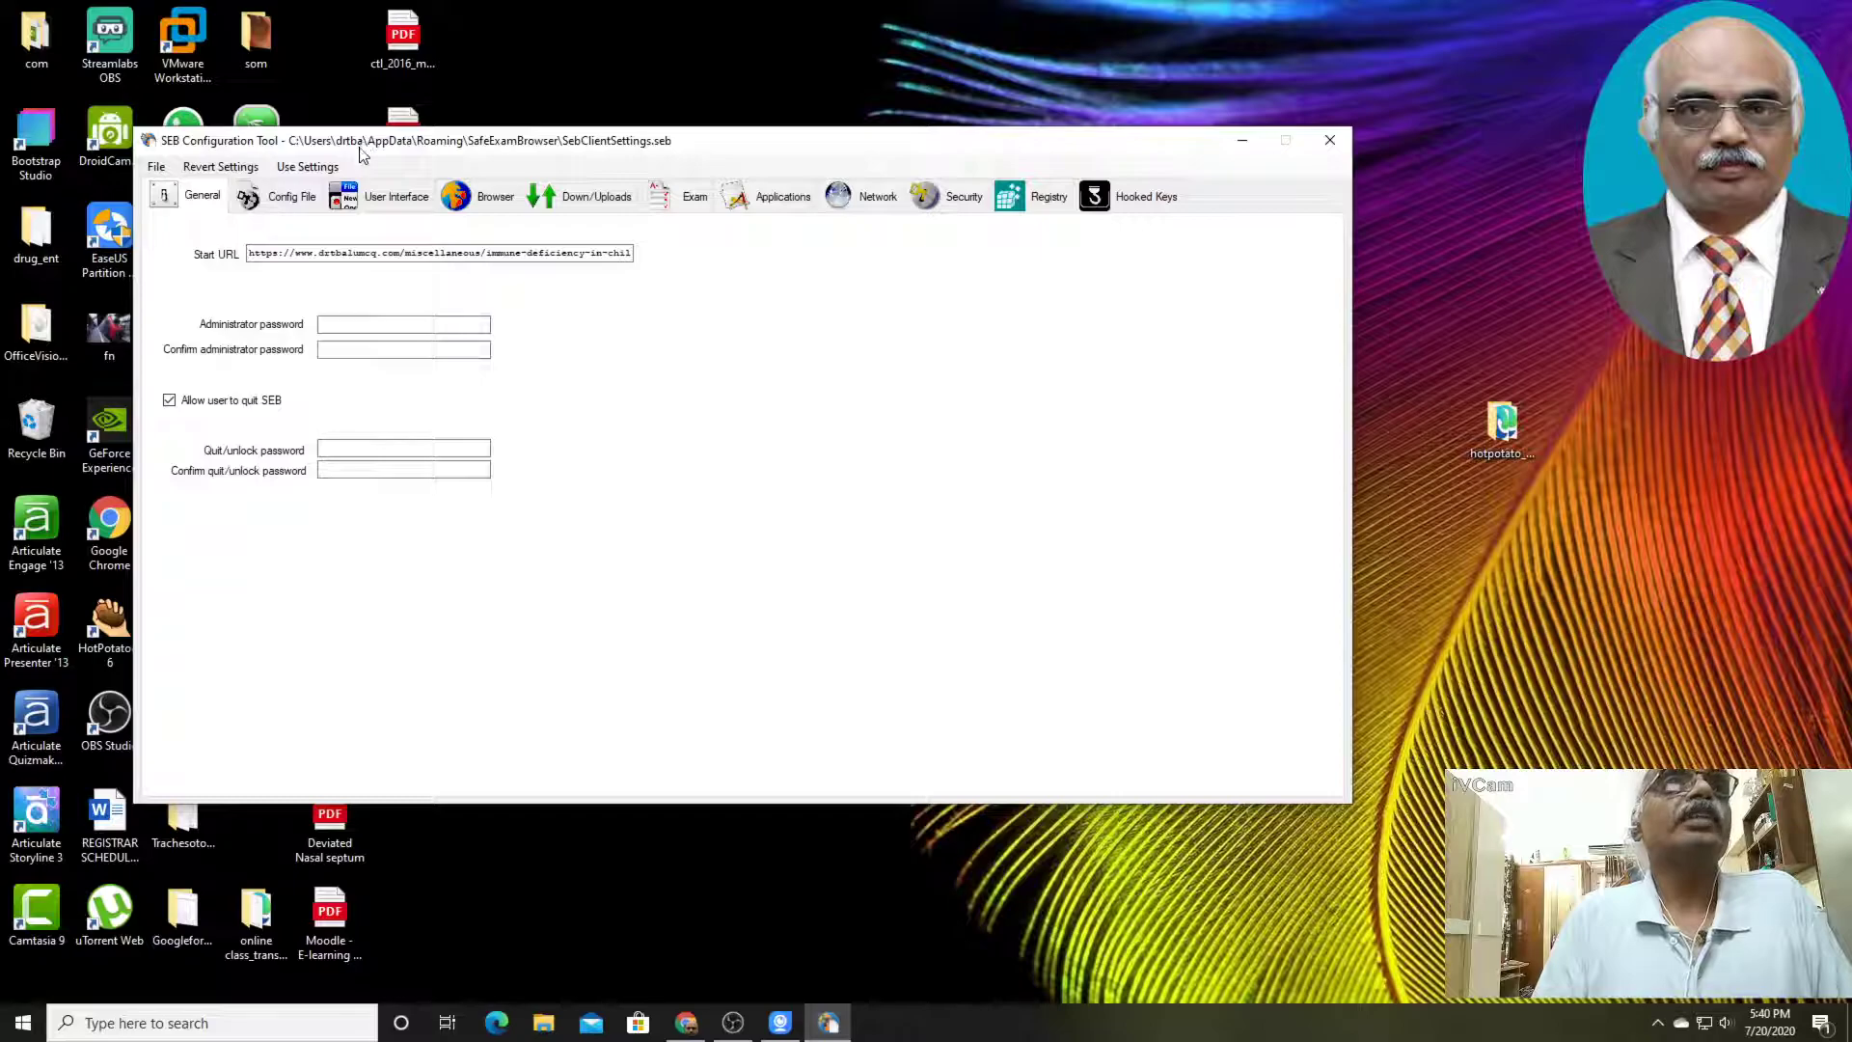
click(19, 1029)
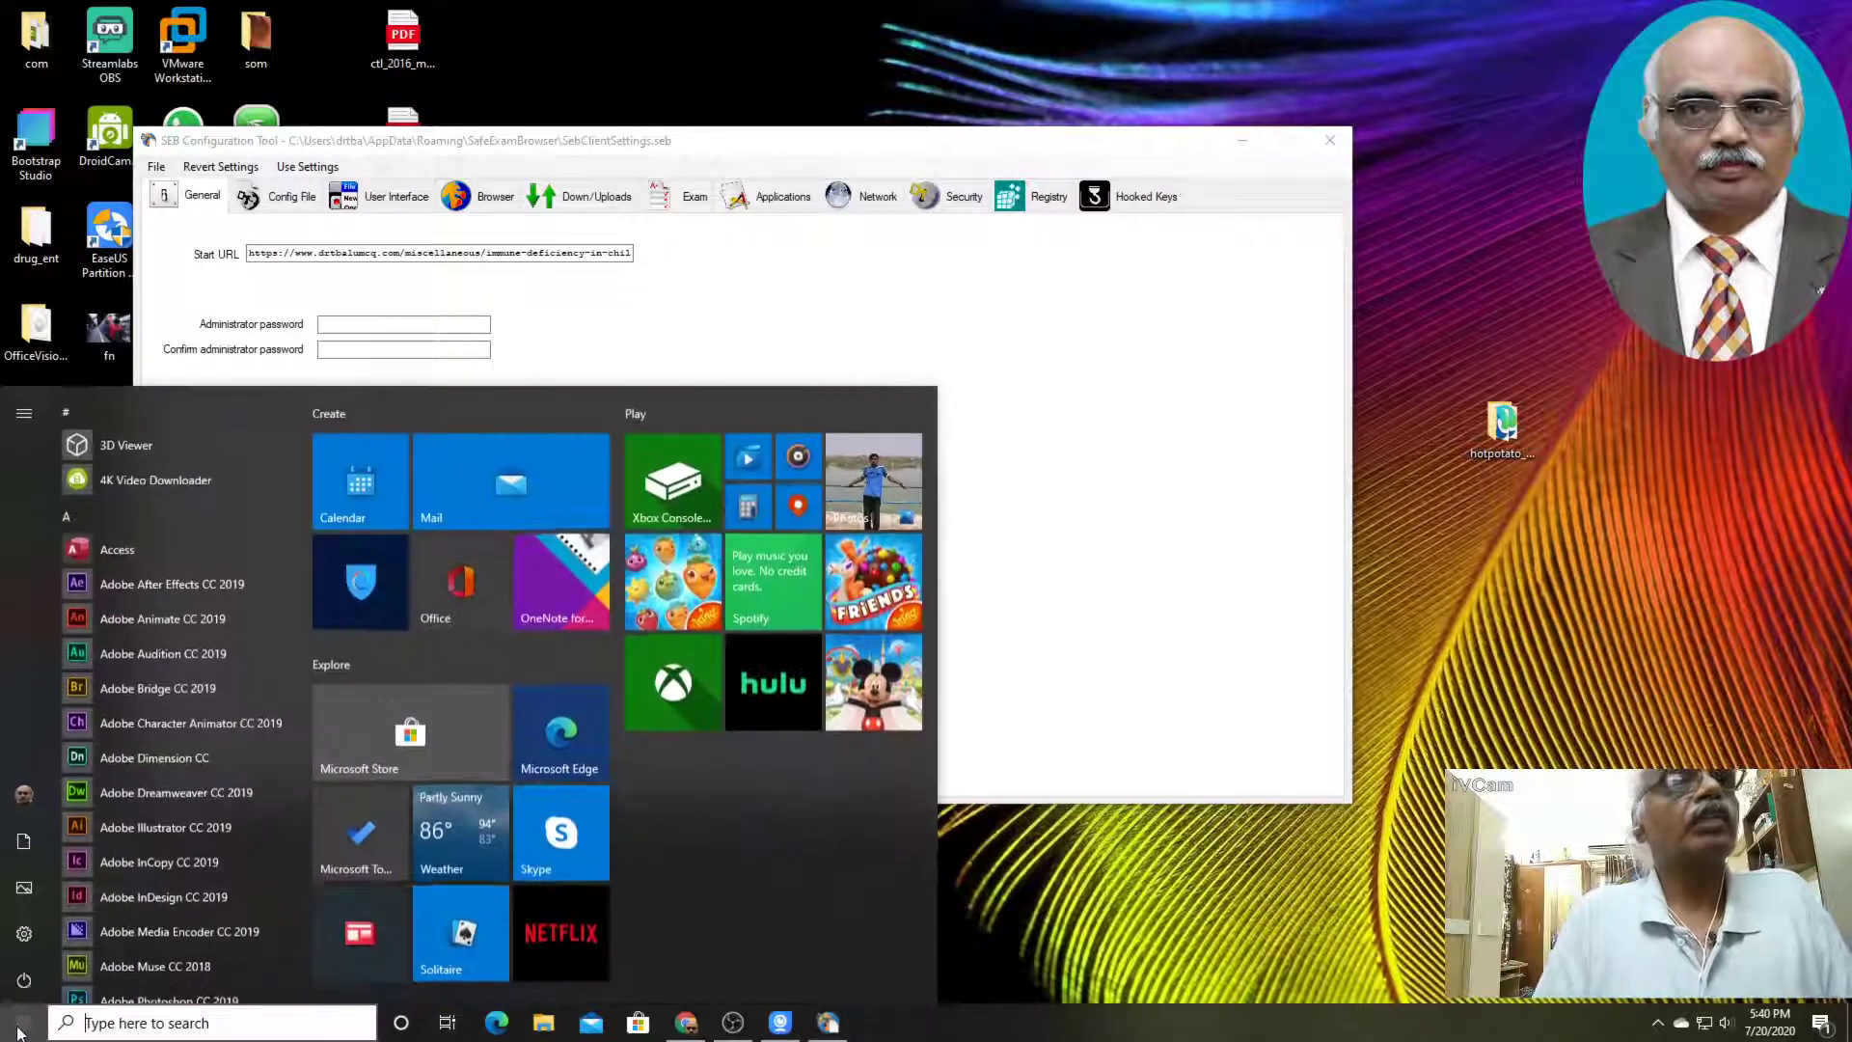
drag(305, 440, 272, 828)
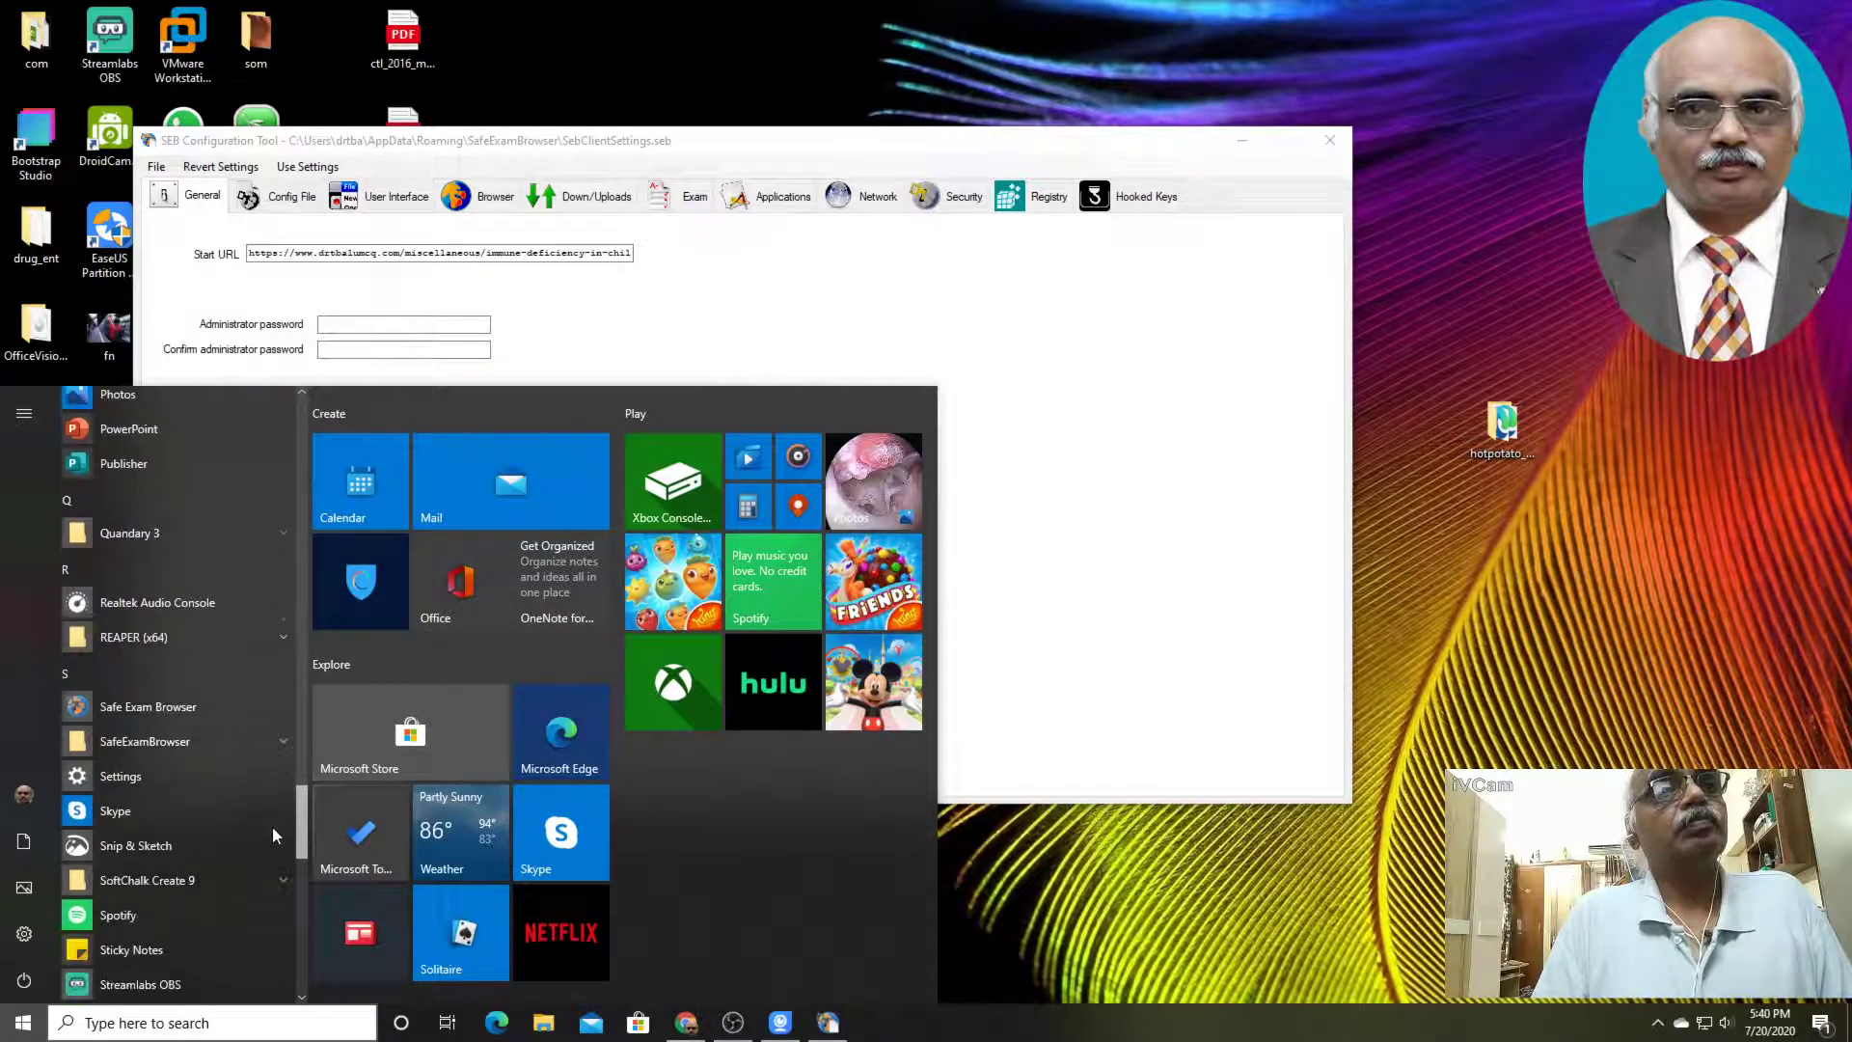
click(278, 737)
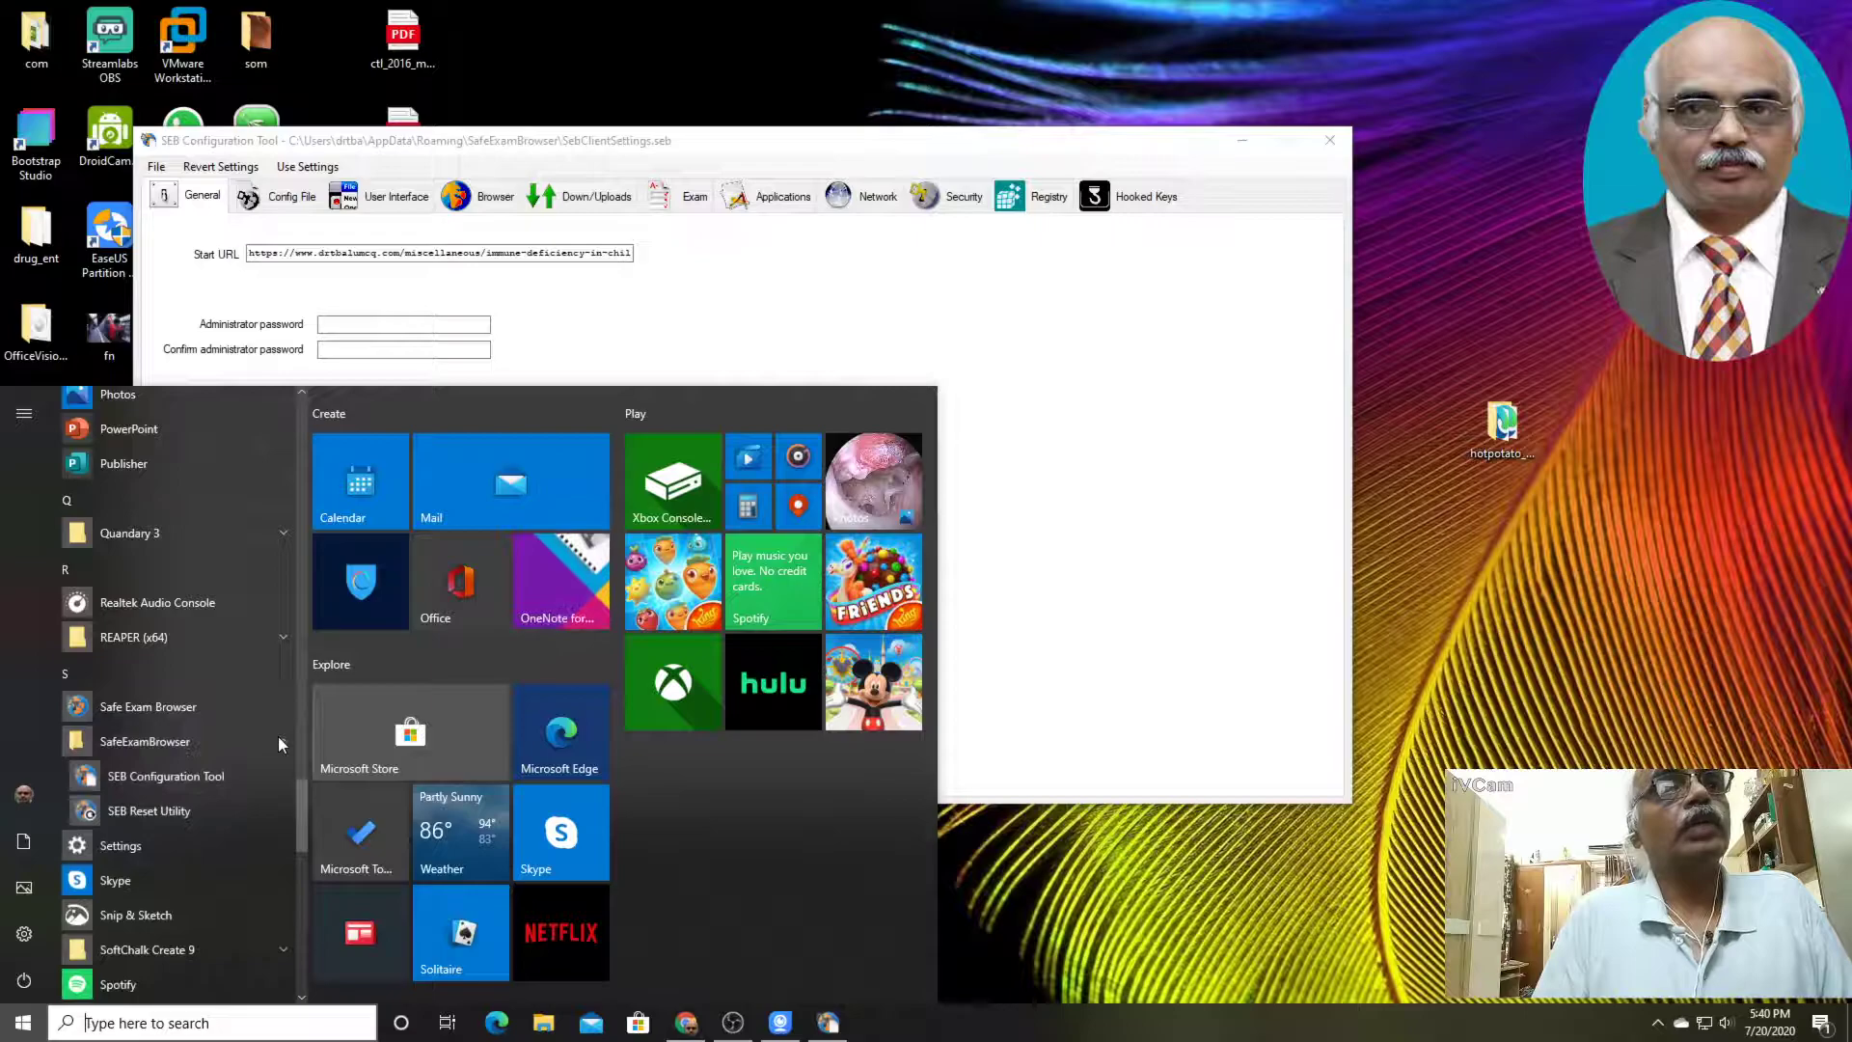
click(209, 780)
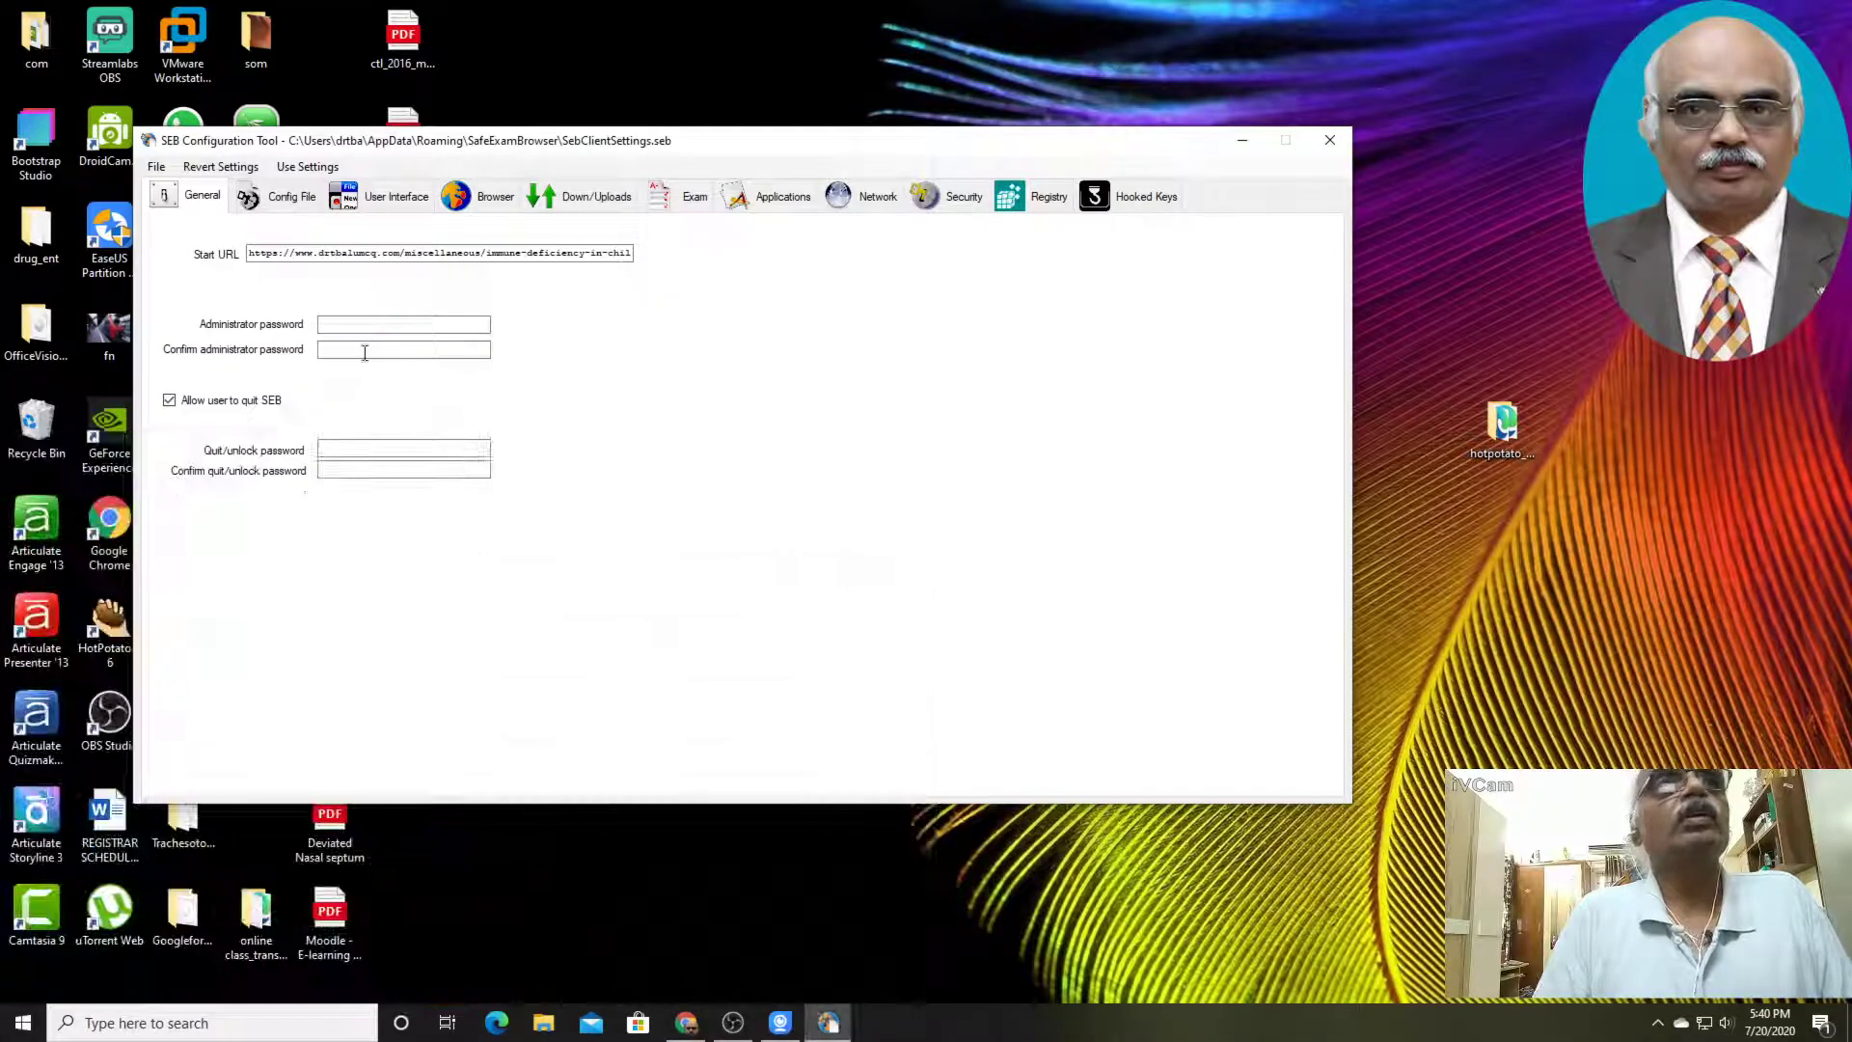
Review the administrator password and start URL fields, and the config file's exam purpose and settings password
click(378, 325)
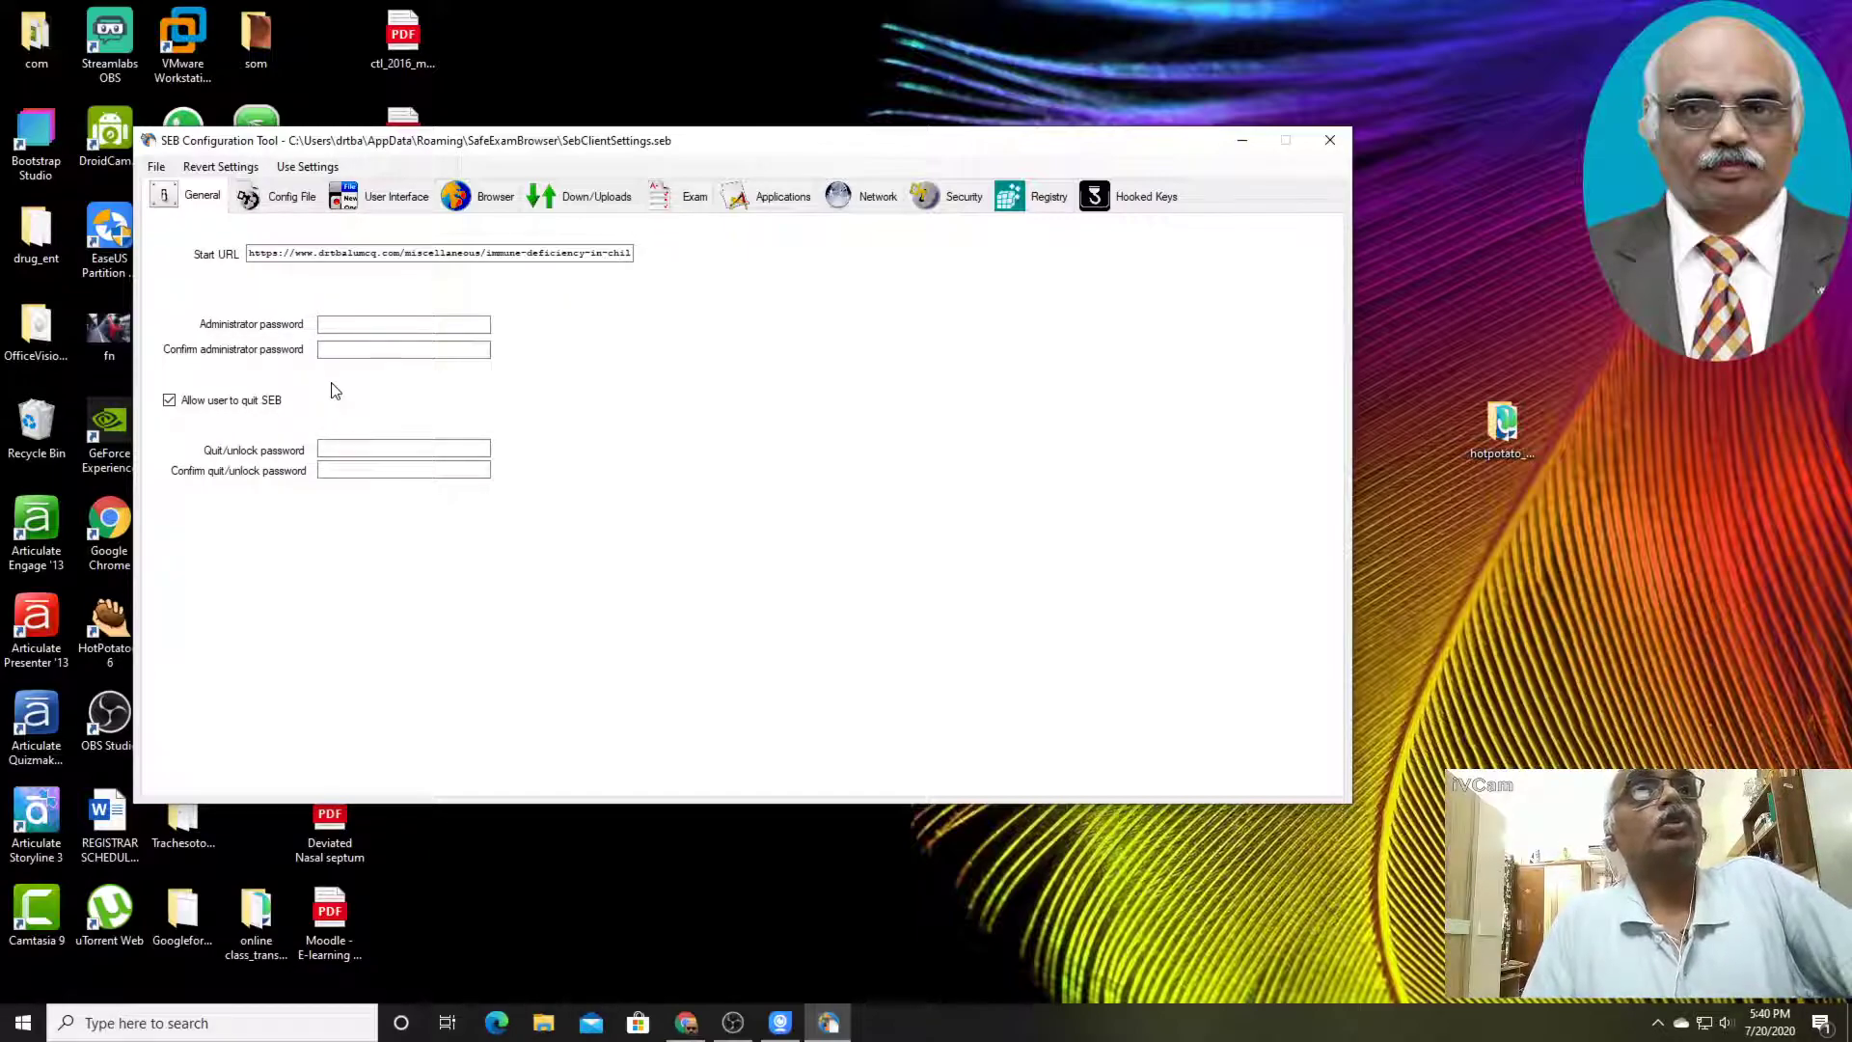
click(250, 253)
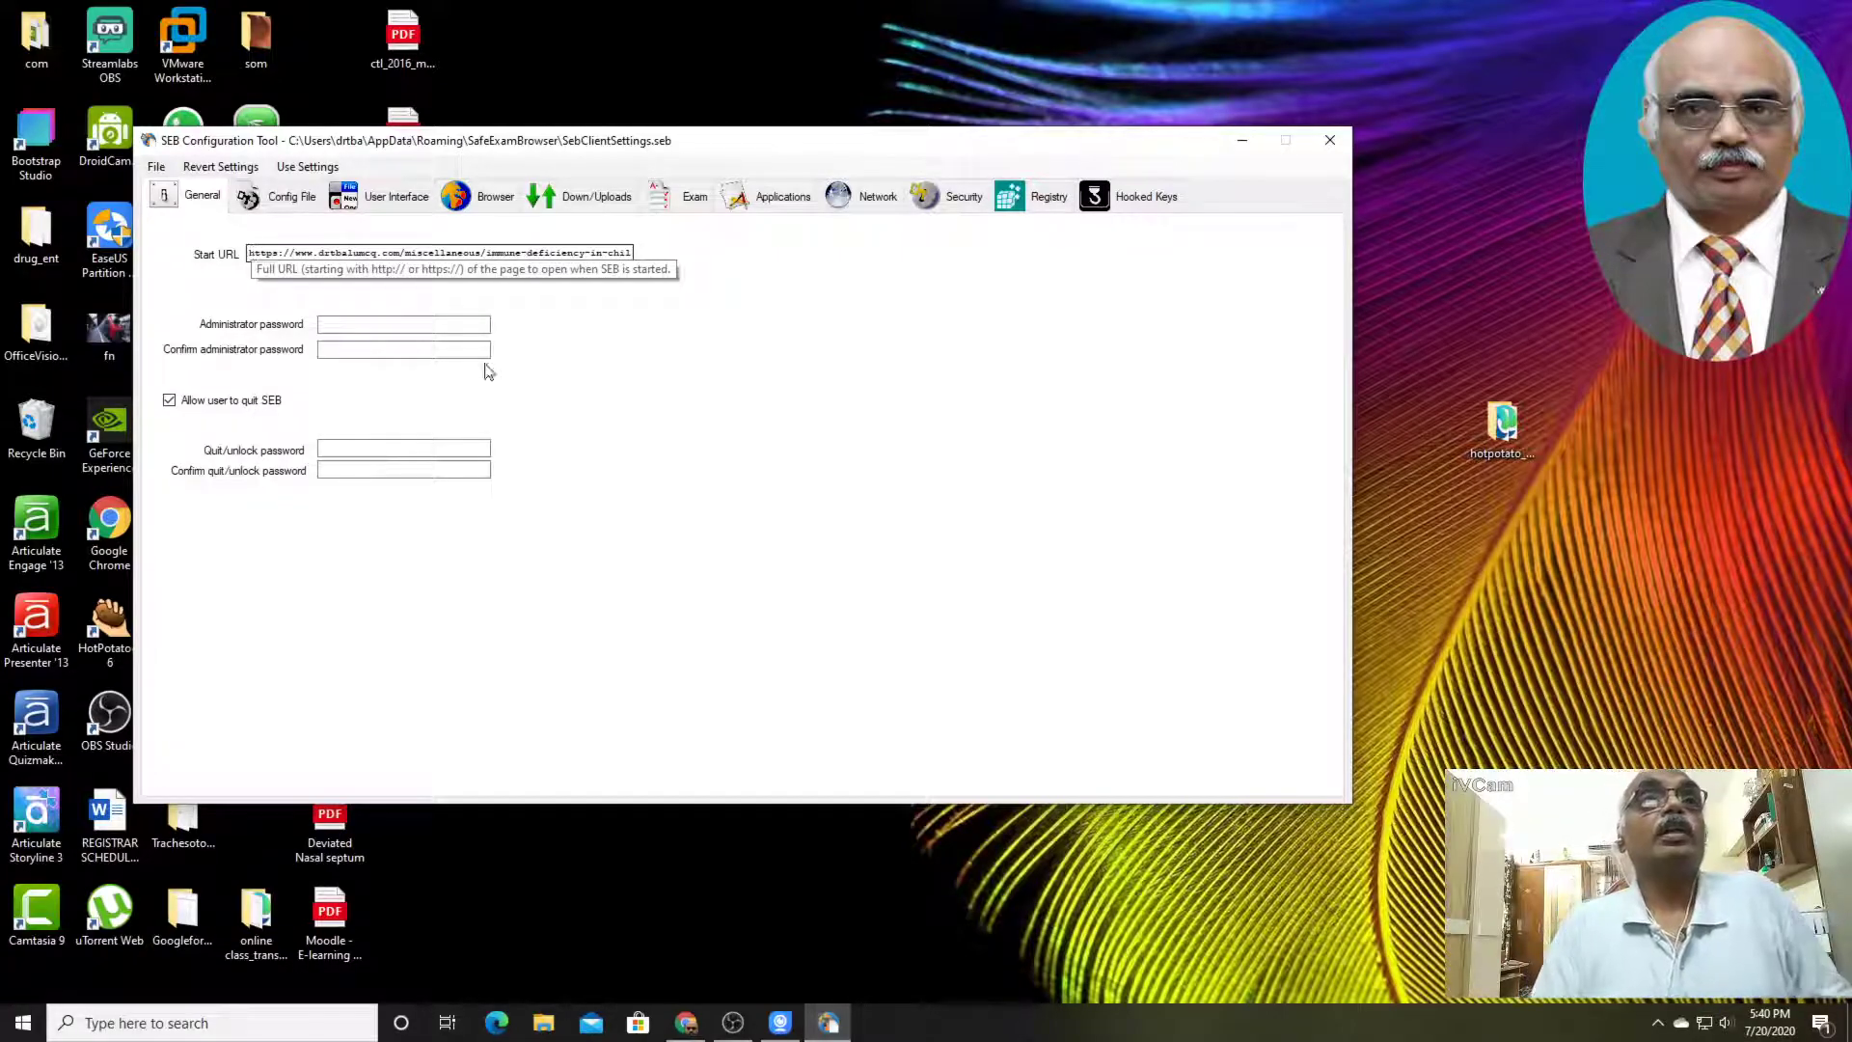
click(289, 201)
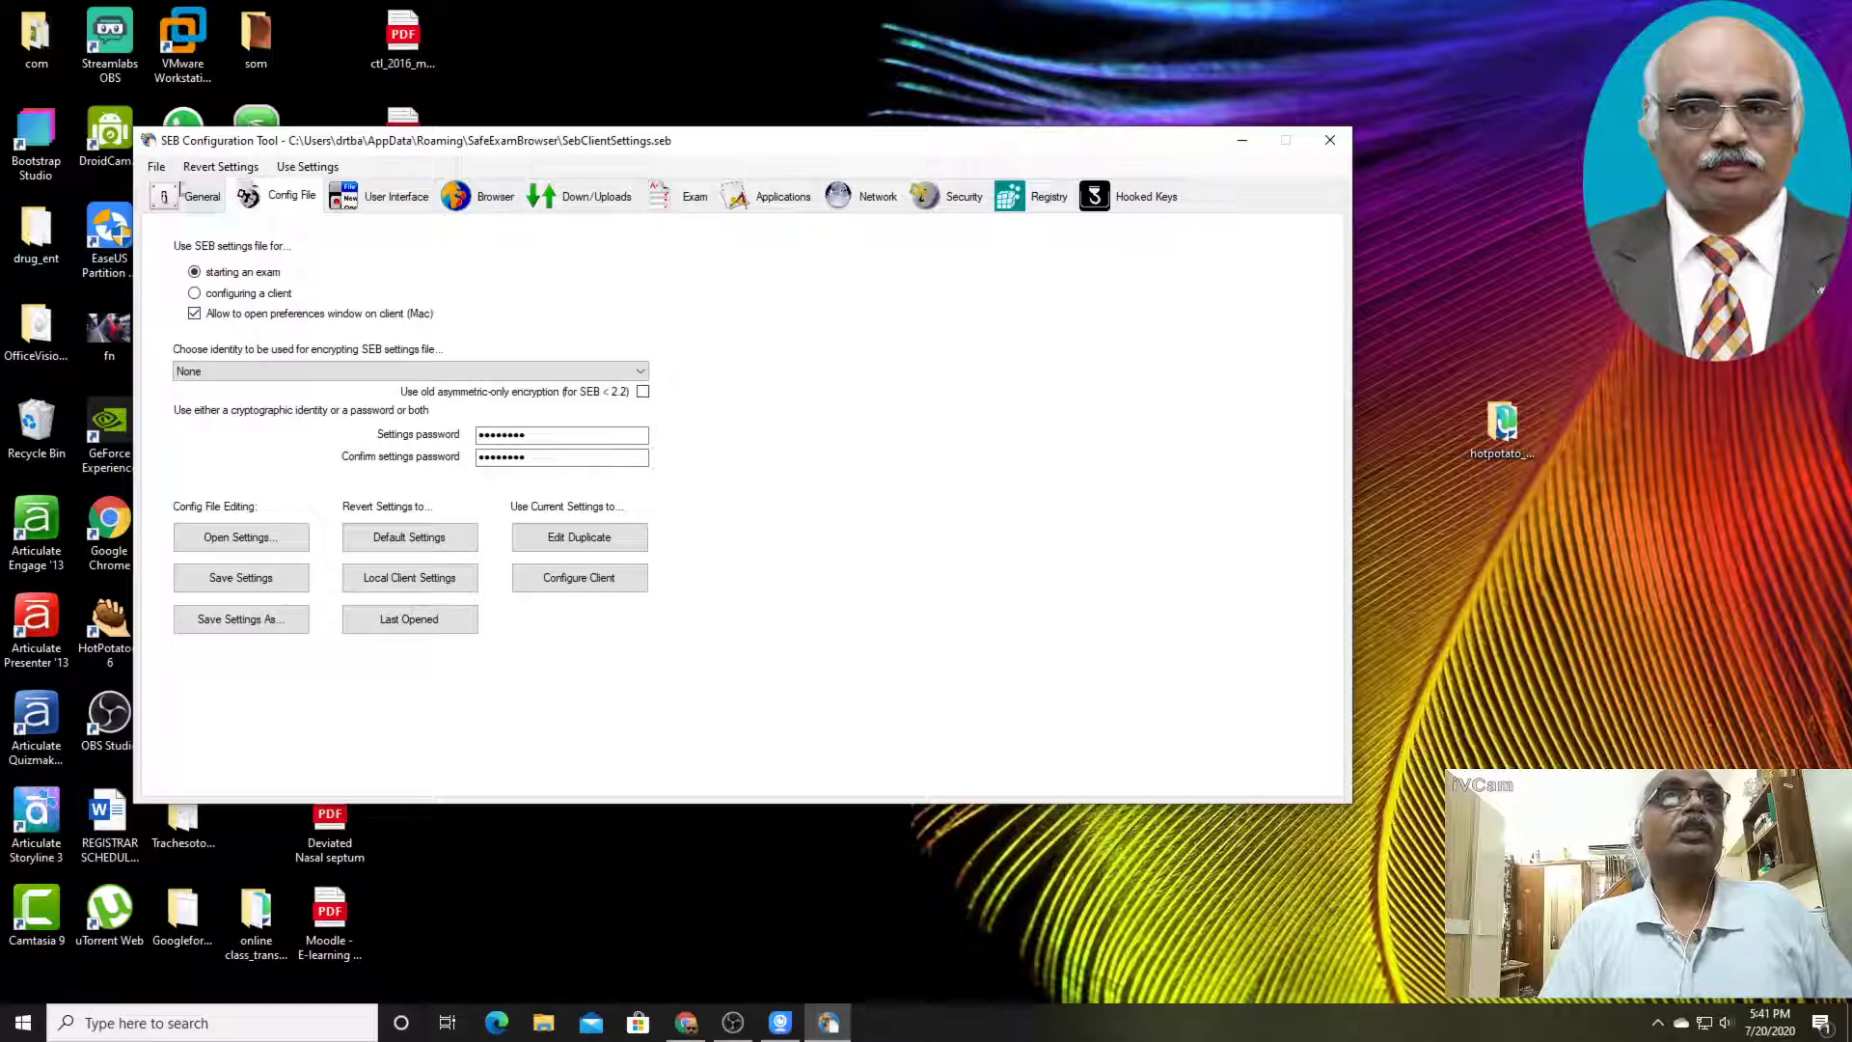
Save the settings as a new config file named exam on the Desktop, and close the configuration tool
click(158, 168)
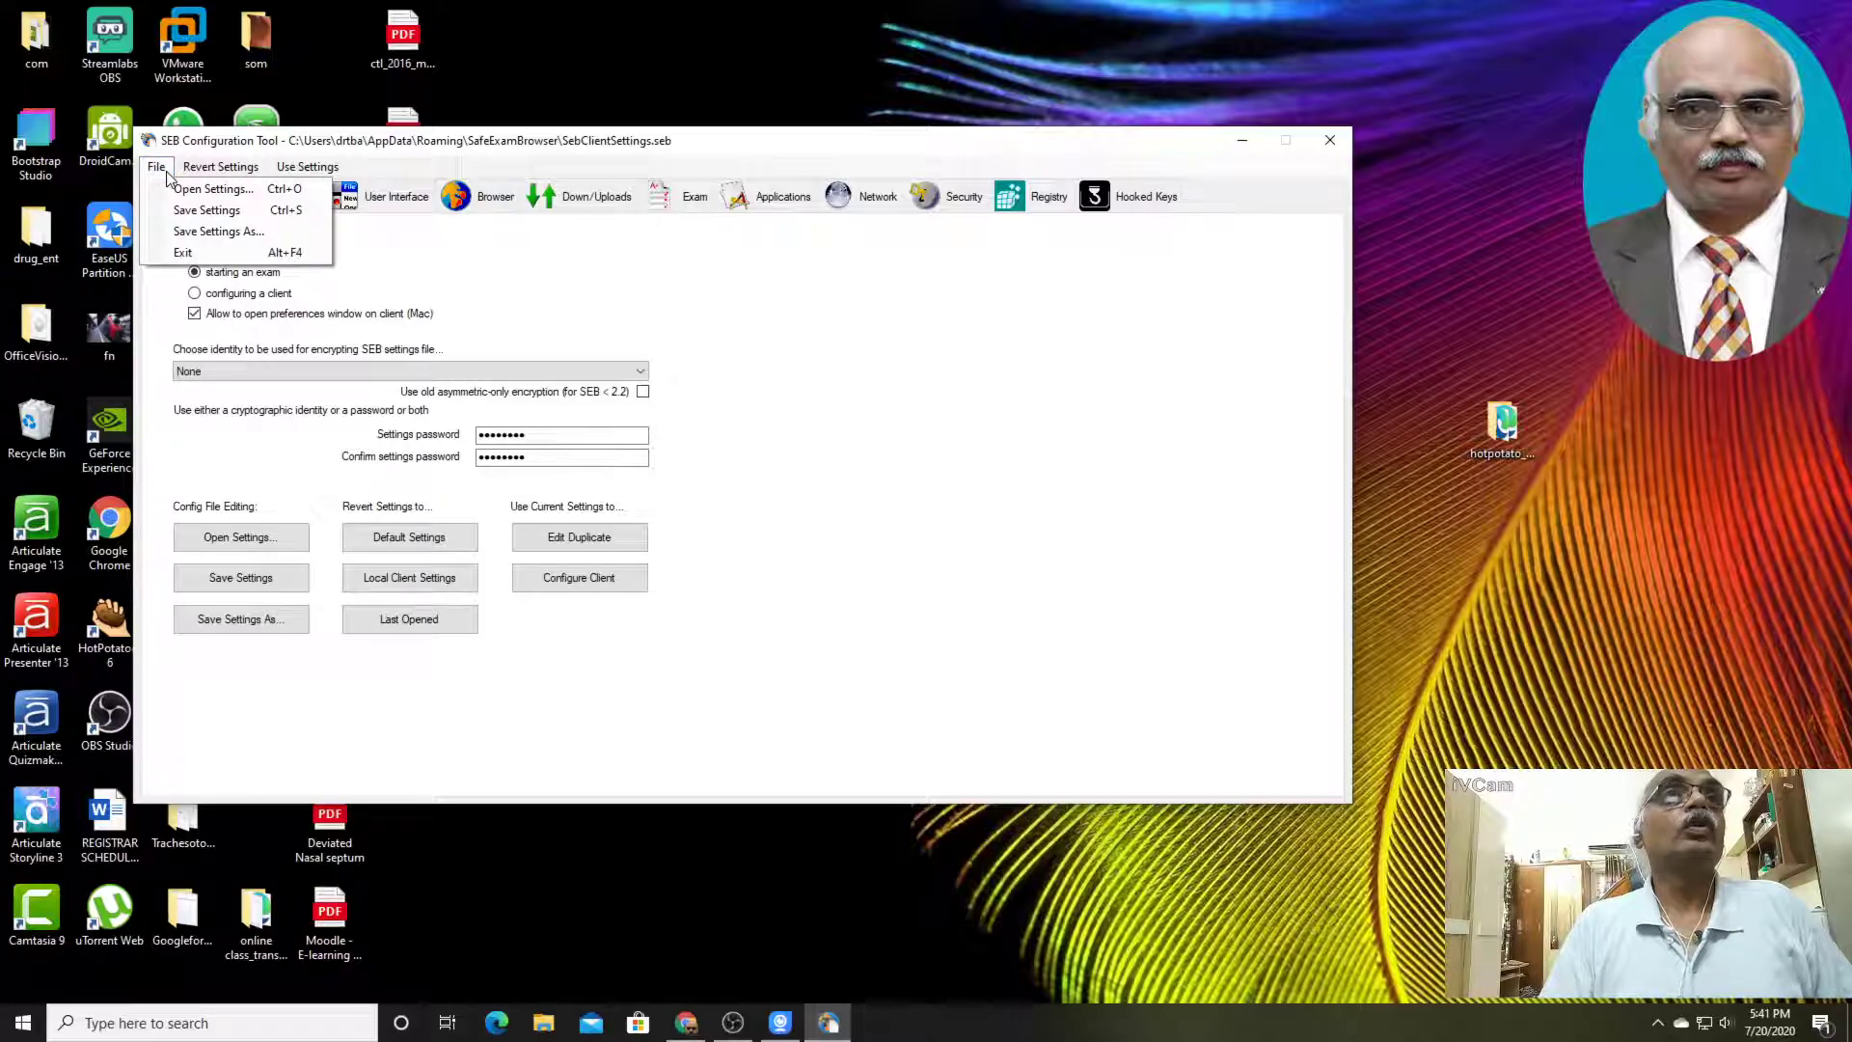
click(204, 231)
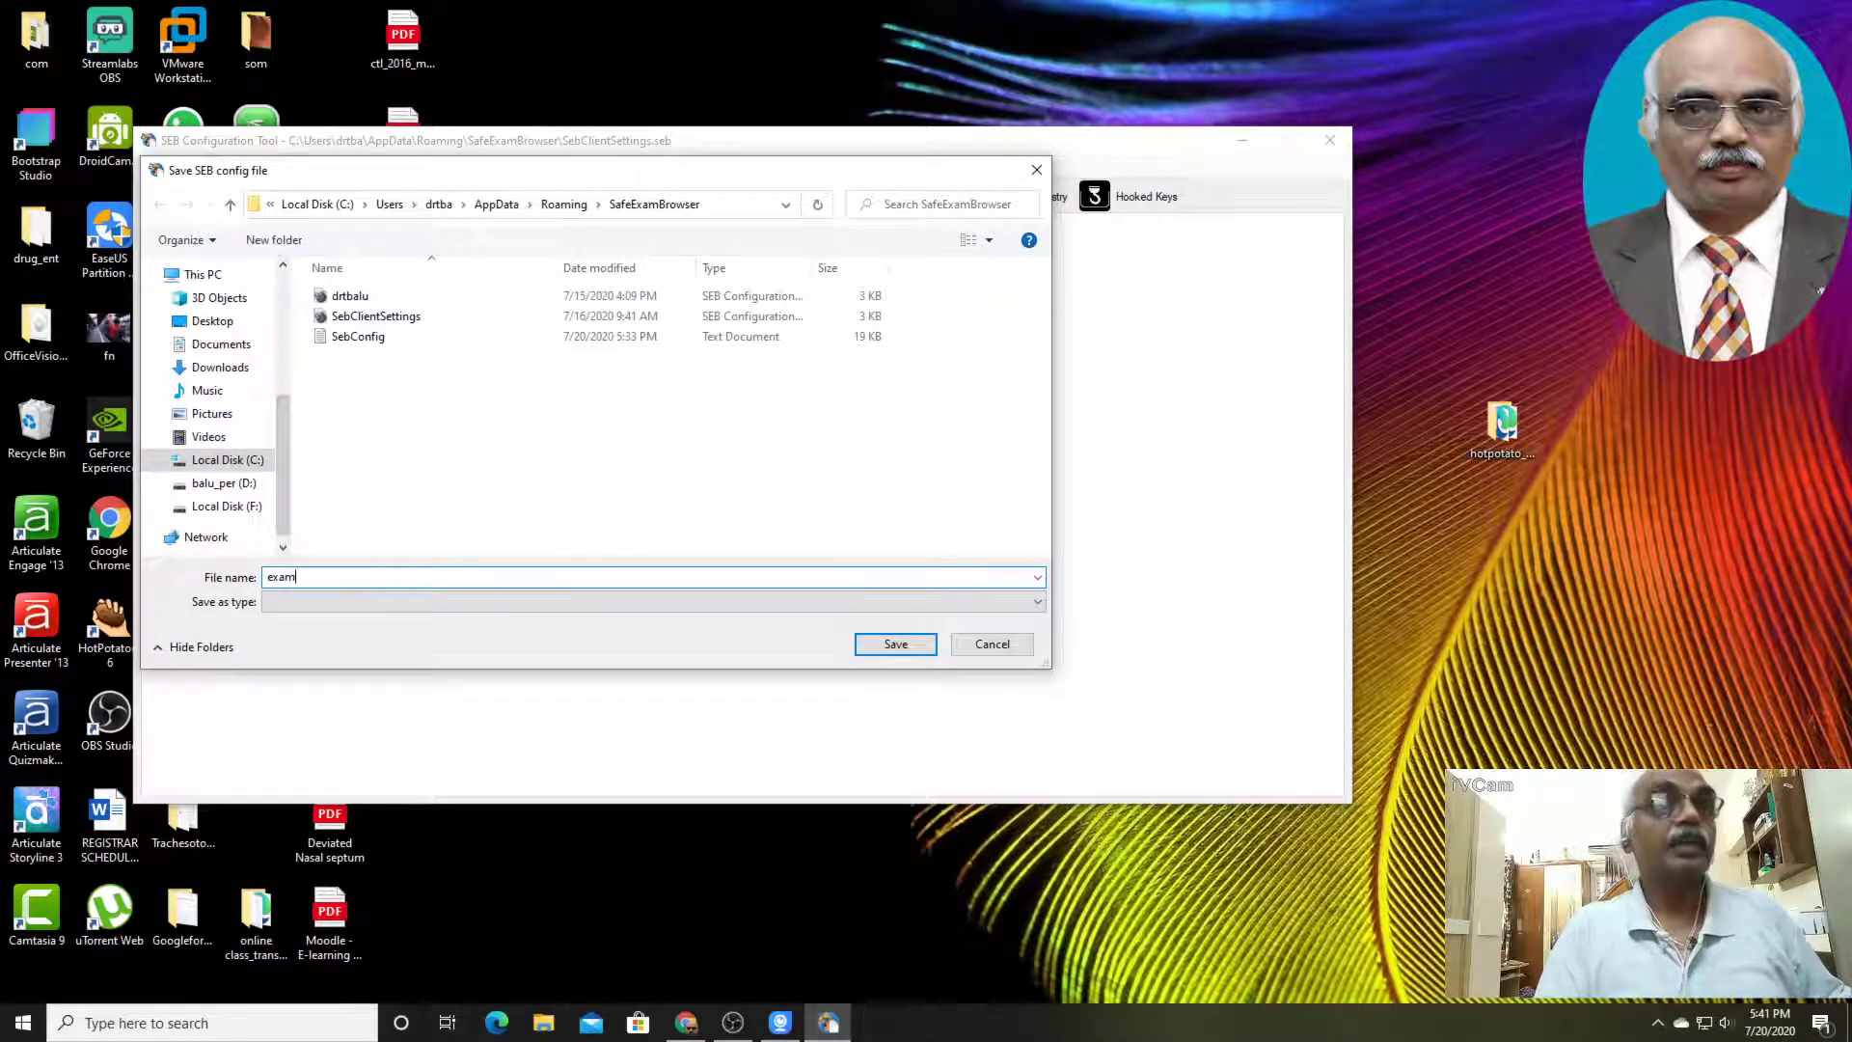
text(exam)
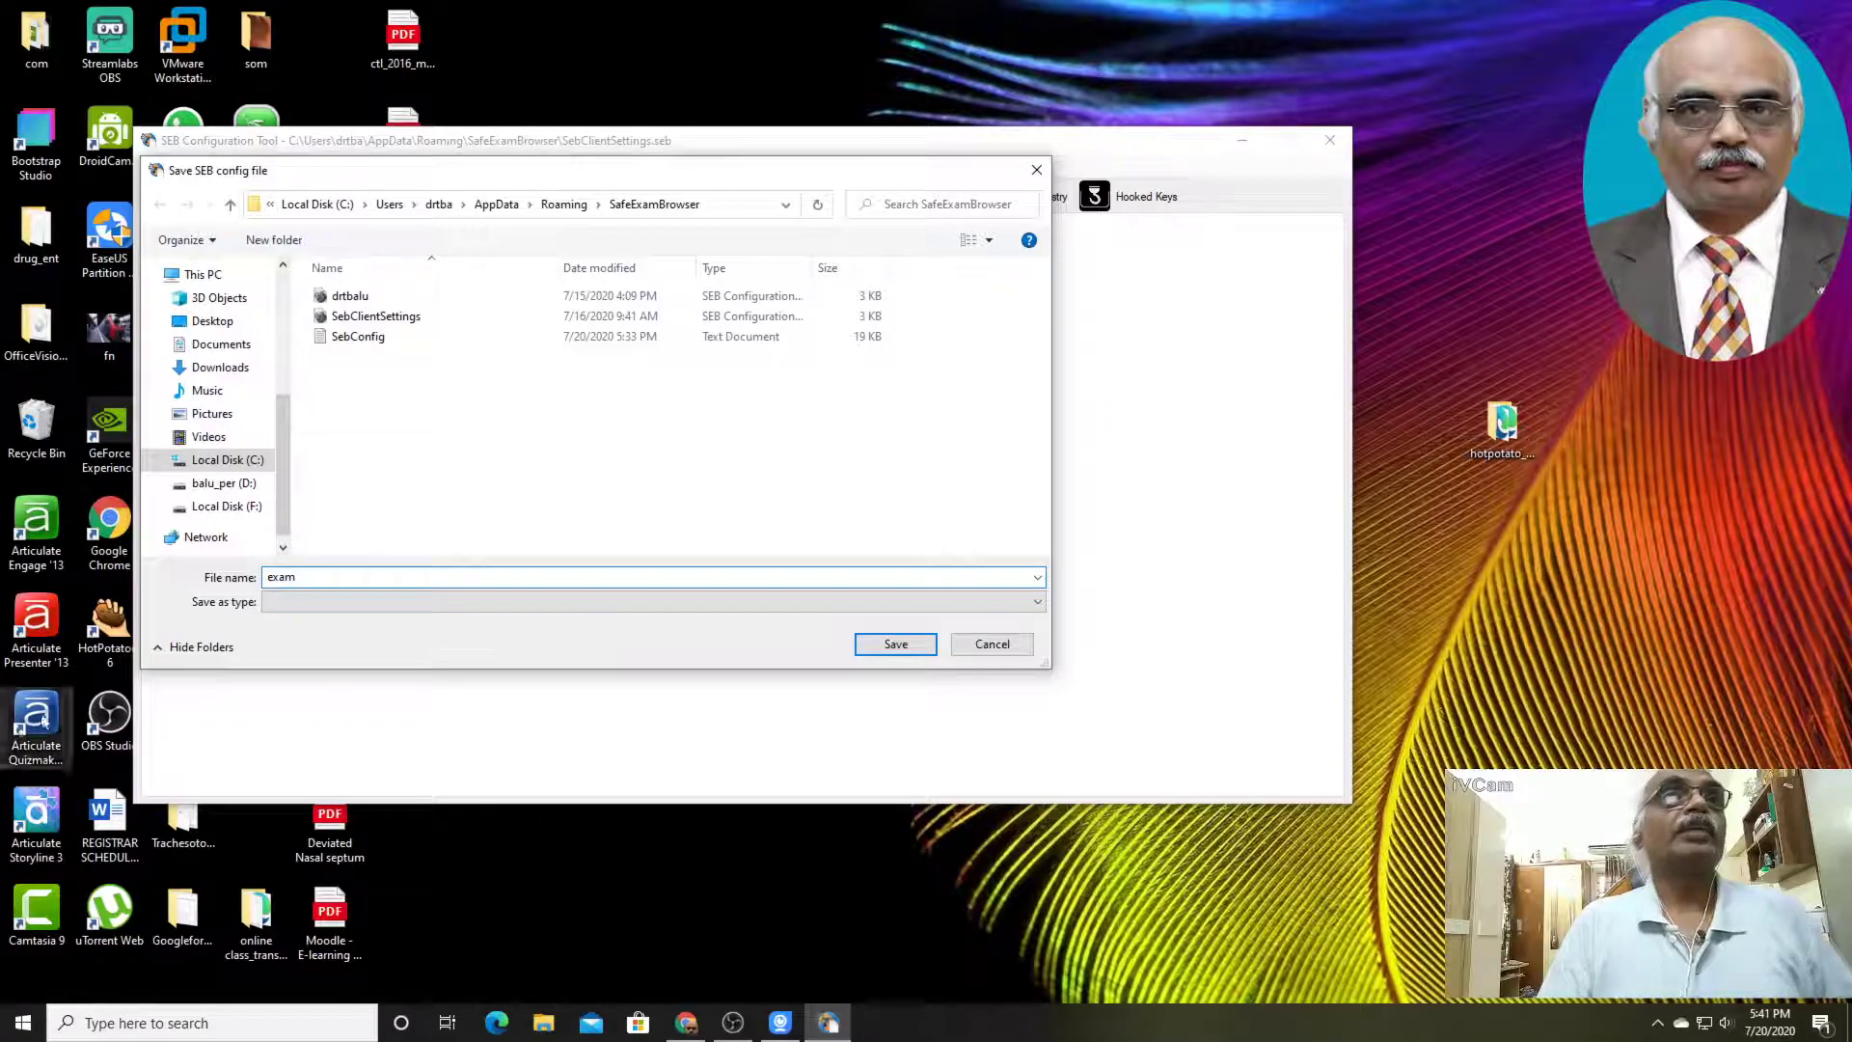
click(179, 324)
click(923, 652)
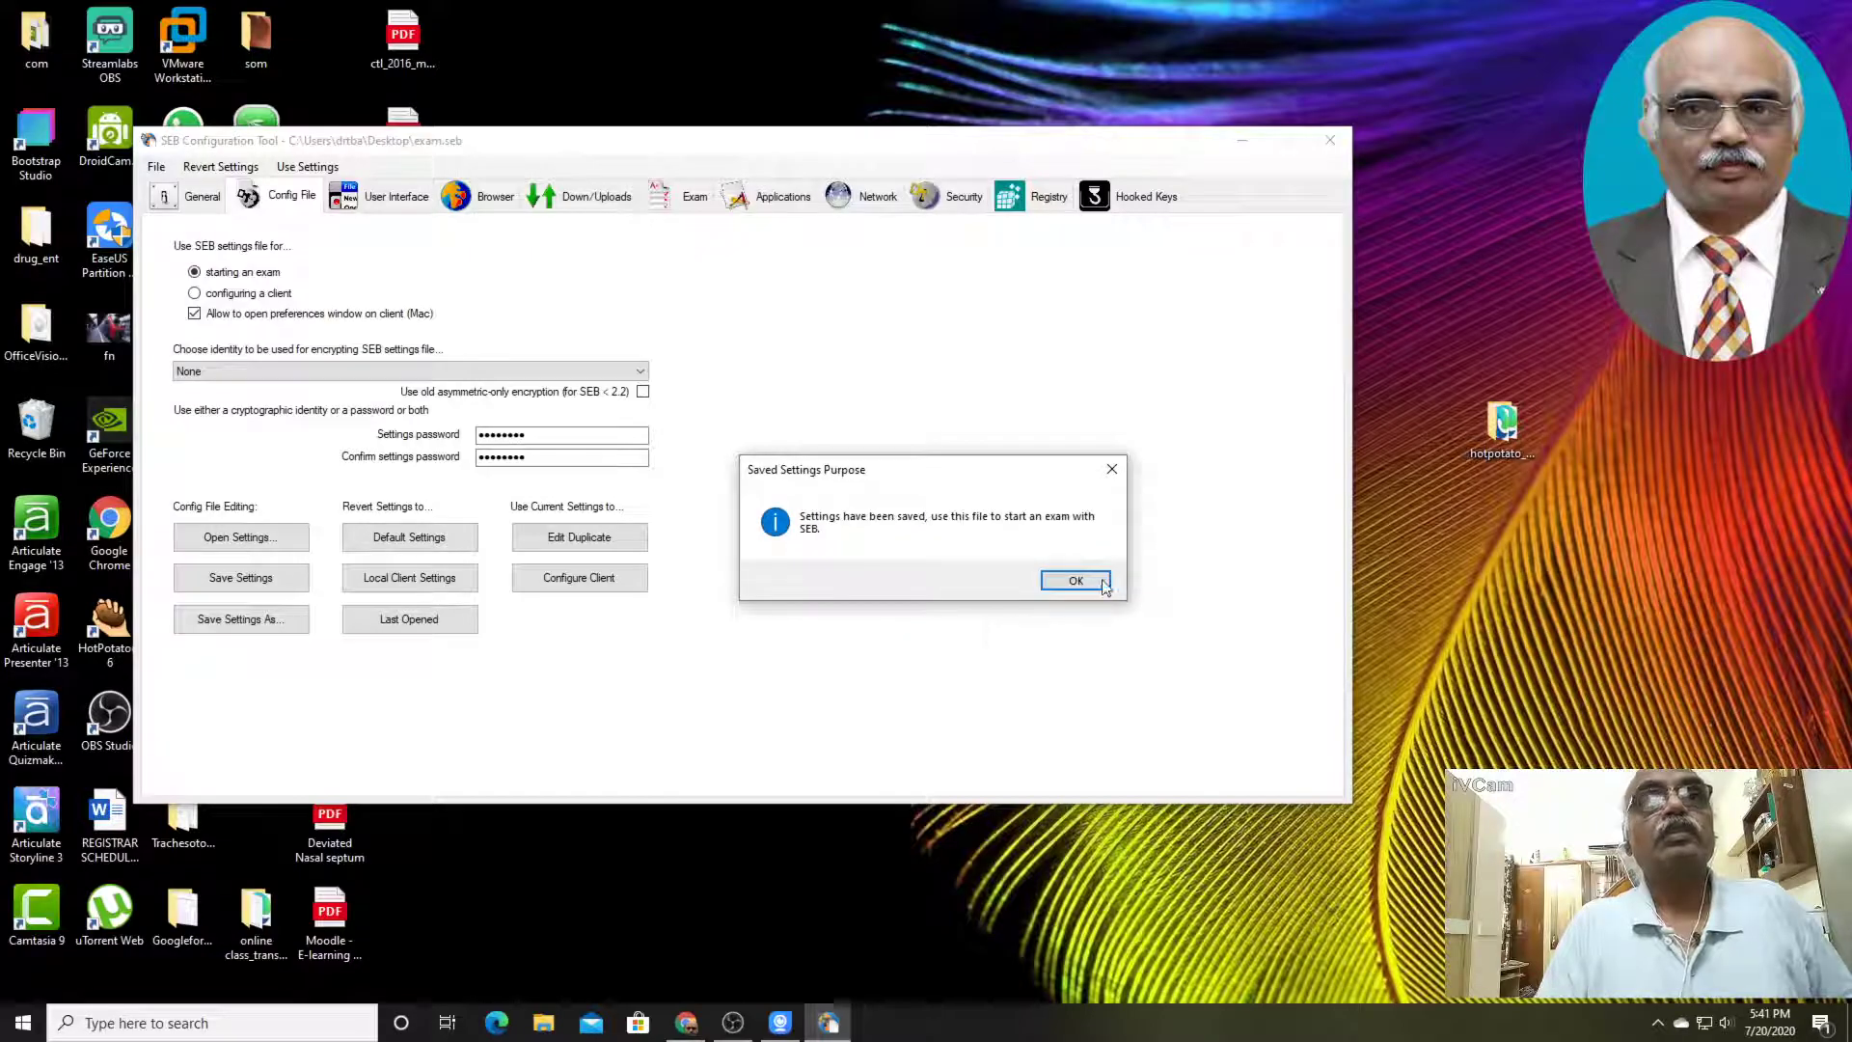
click(1081, 582)
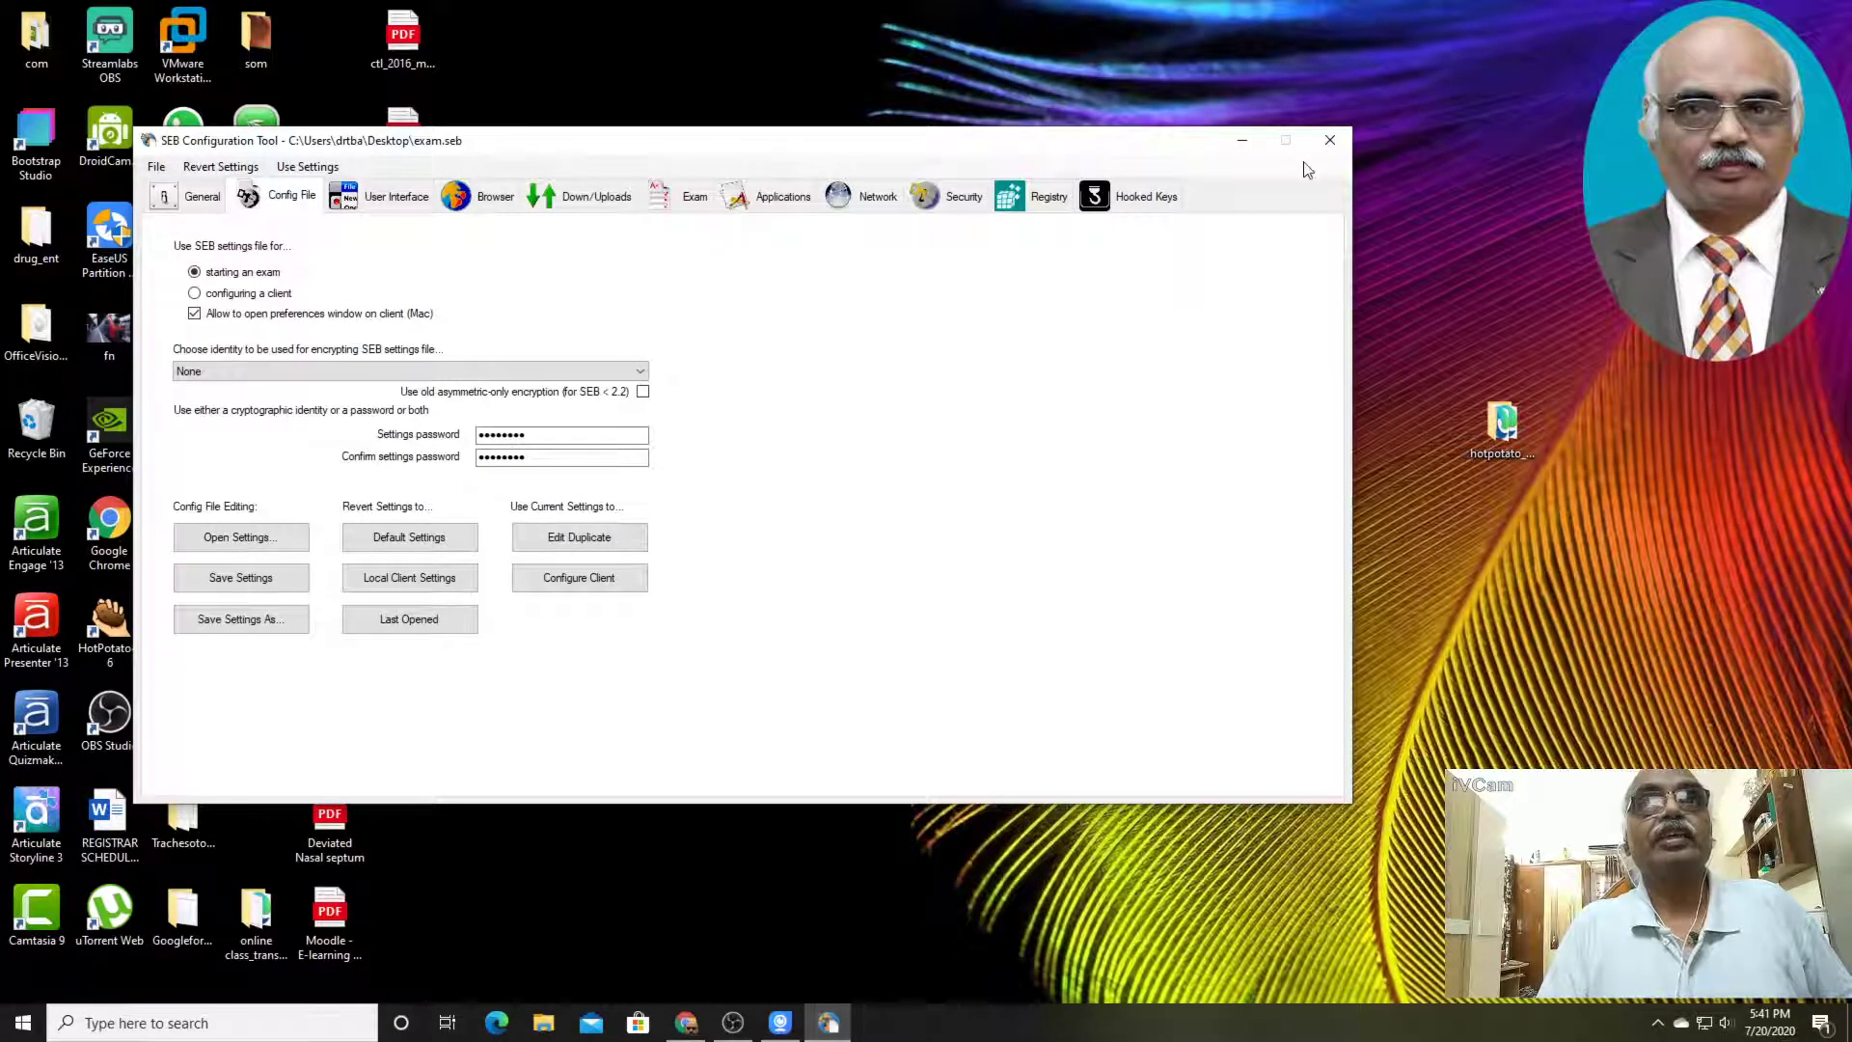
click(1330, 143)
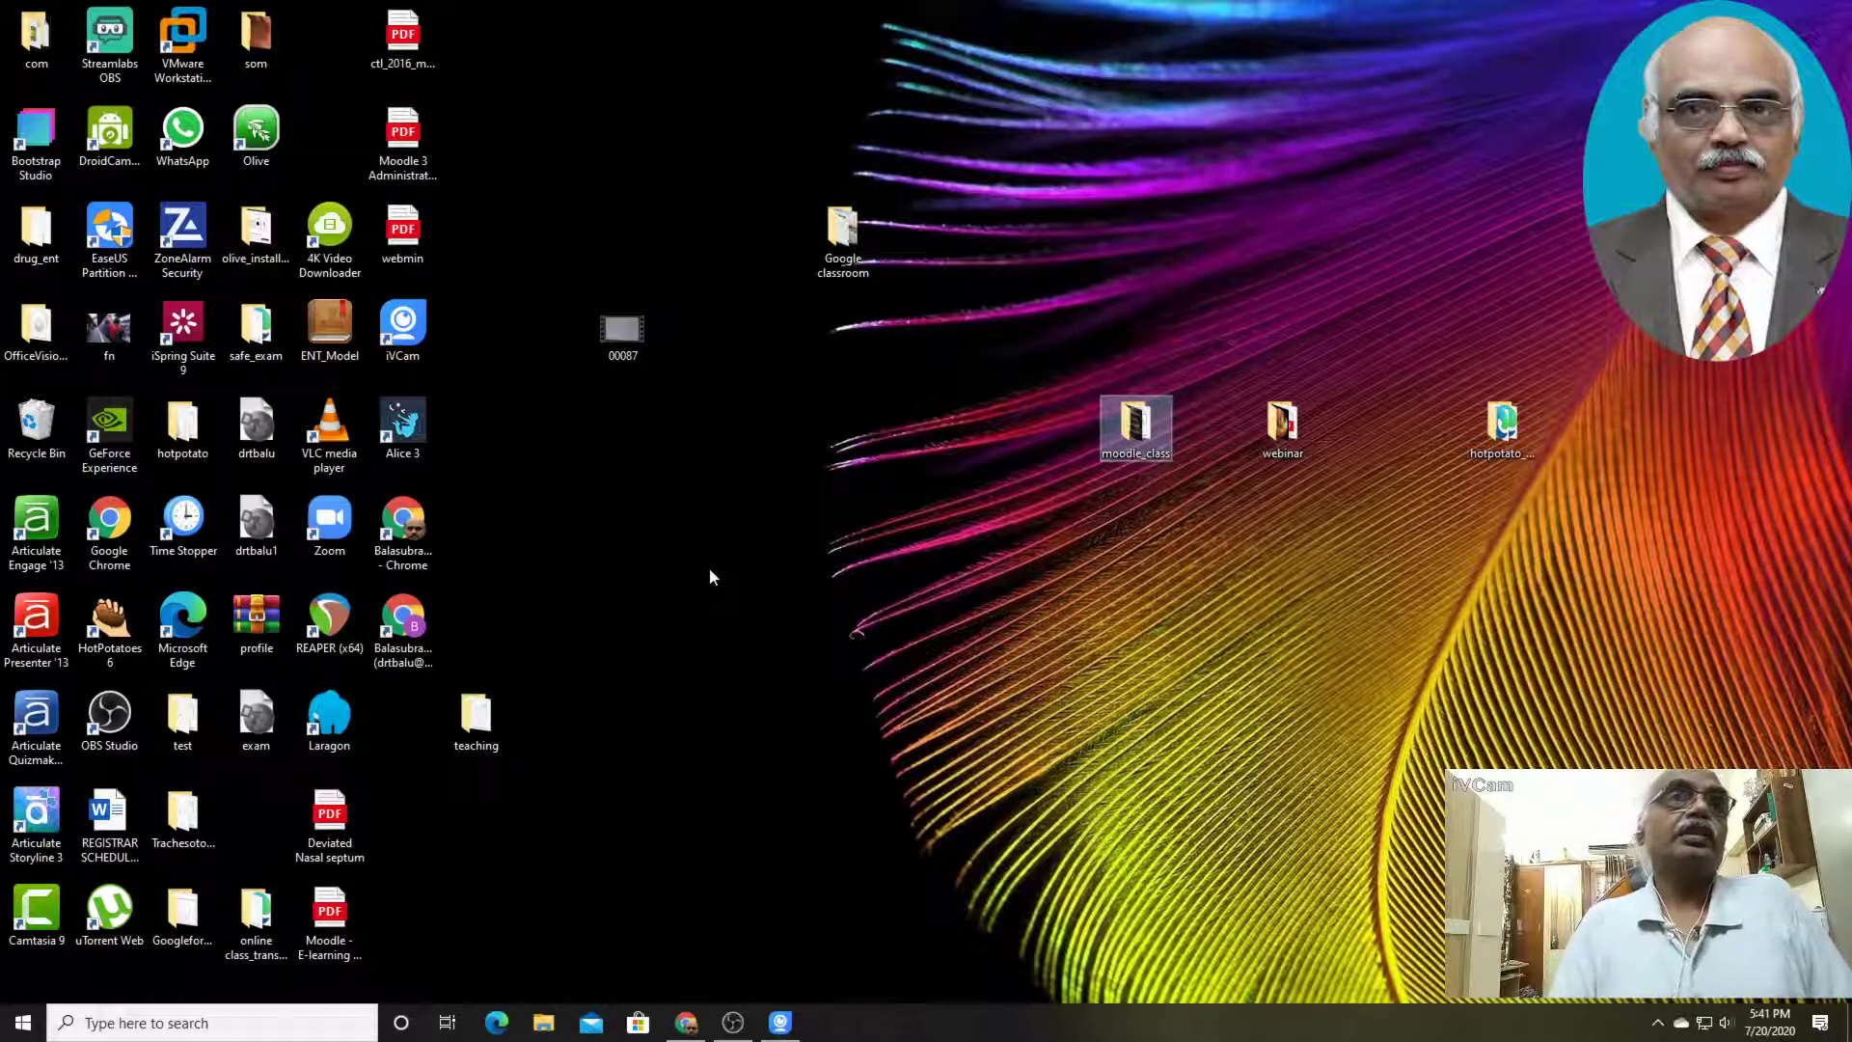
Play the 00087 exam demonstration video from the desktop, pause and resume it, and close the player
click(634, 342)
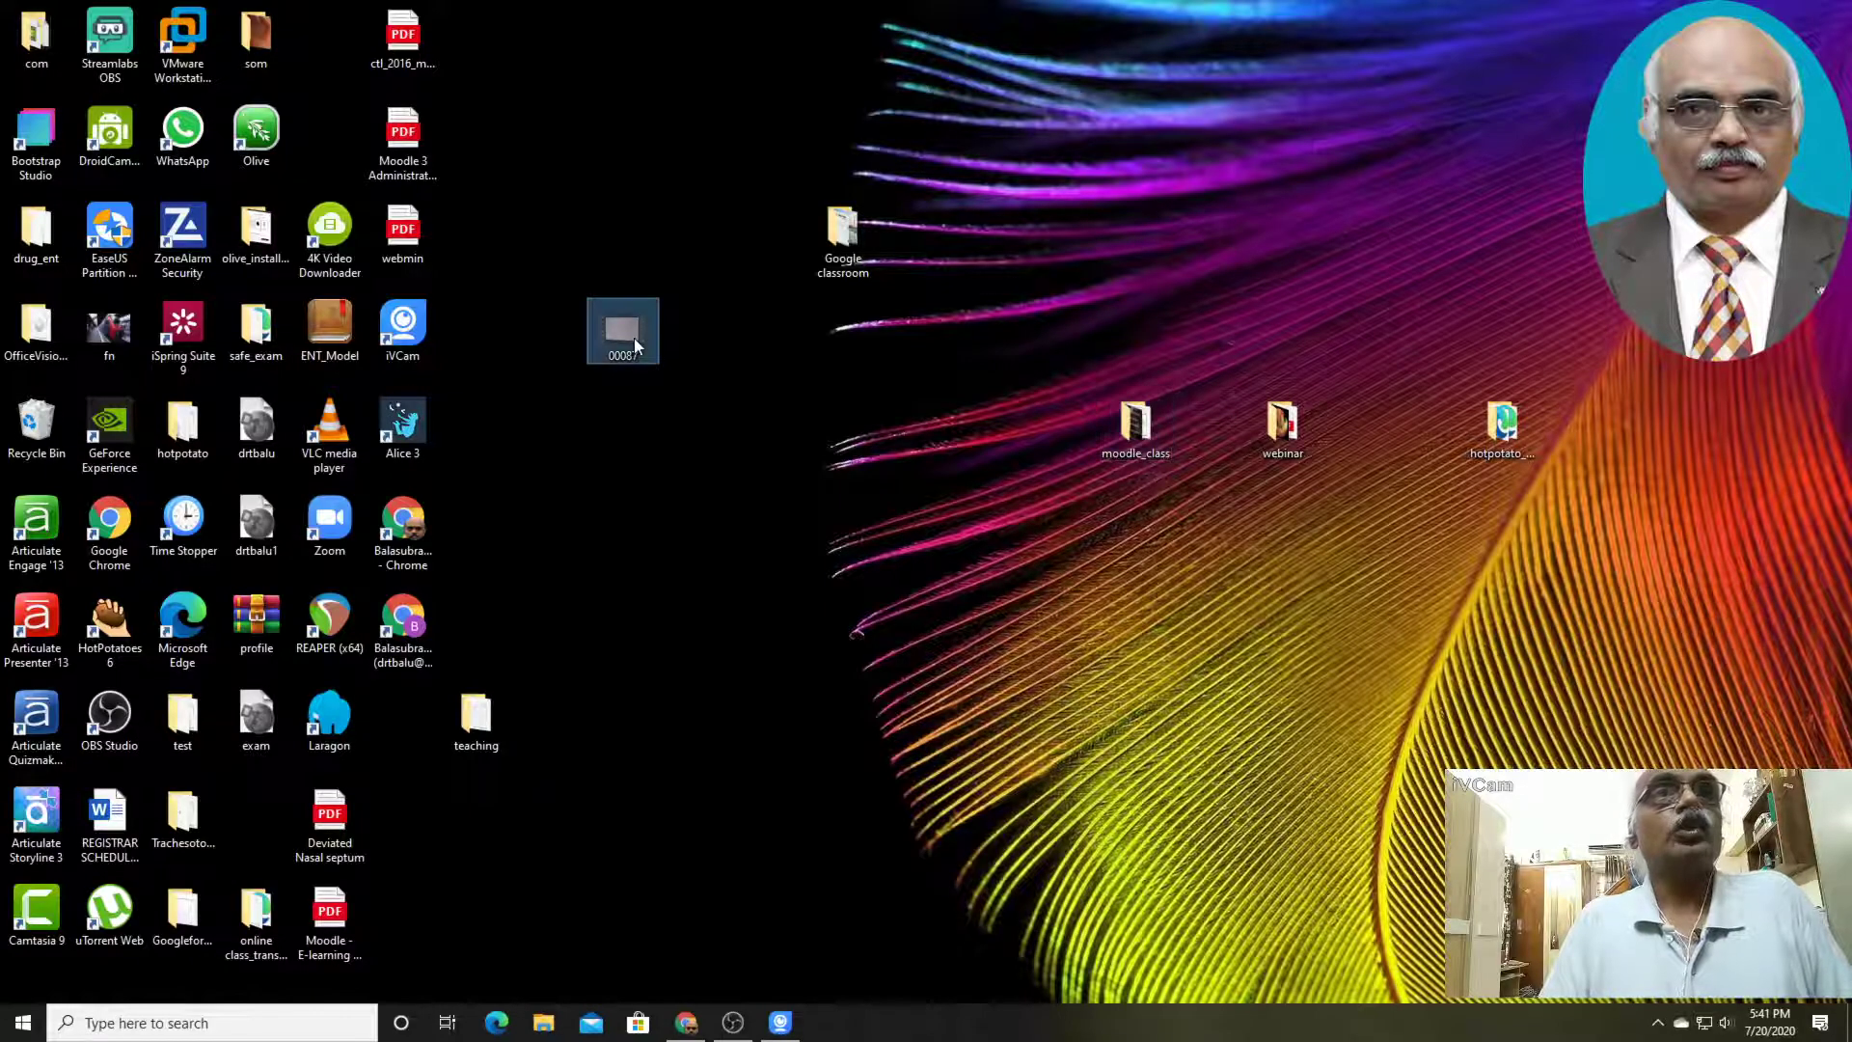
double_click(634, 340)
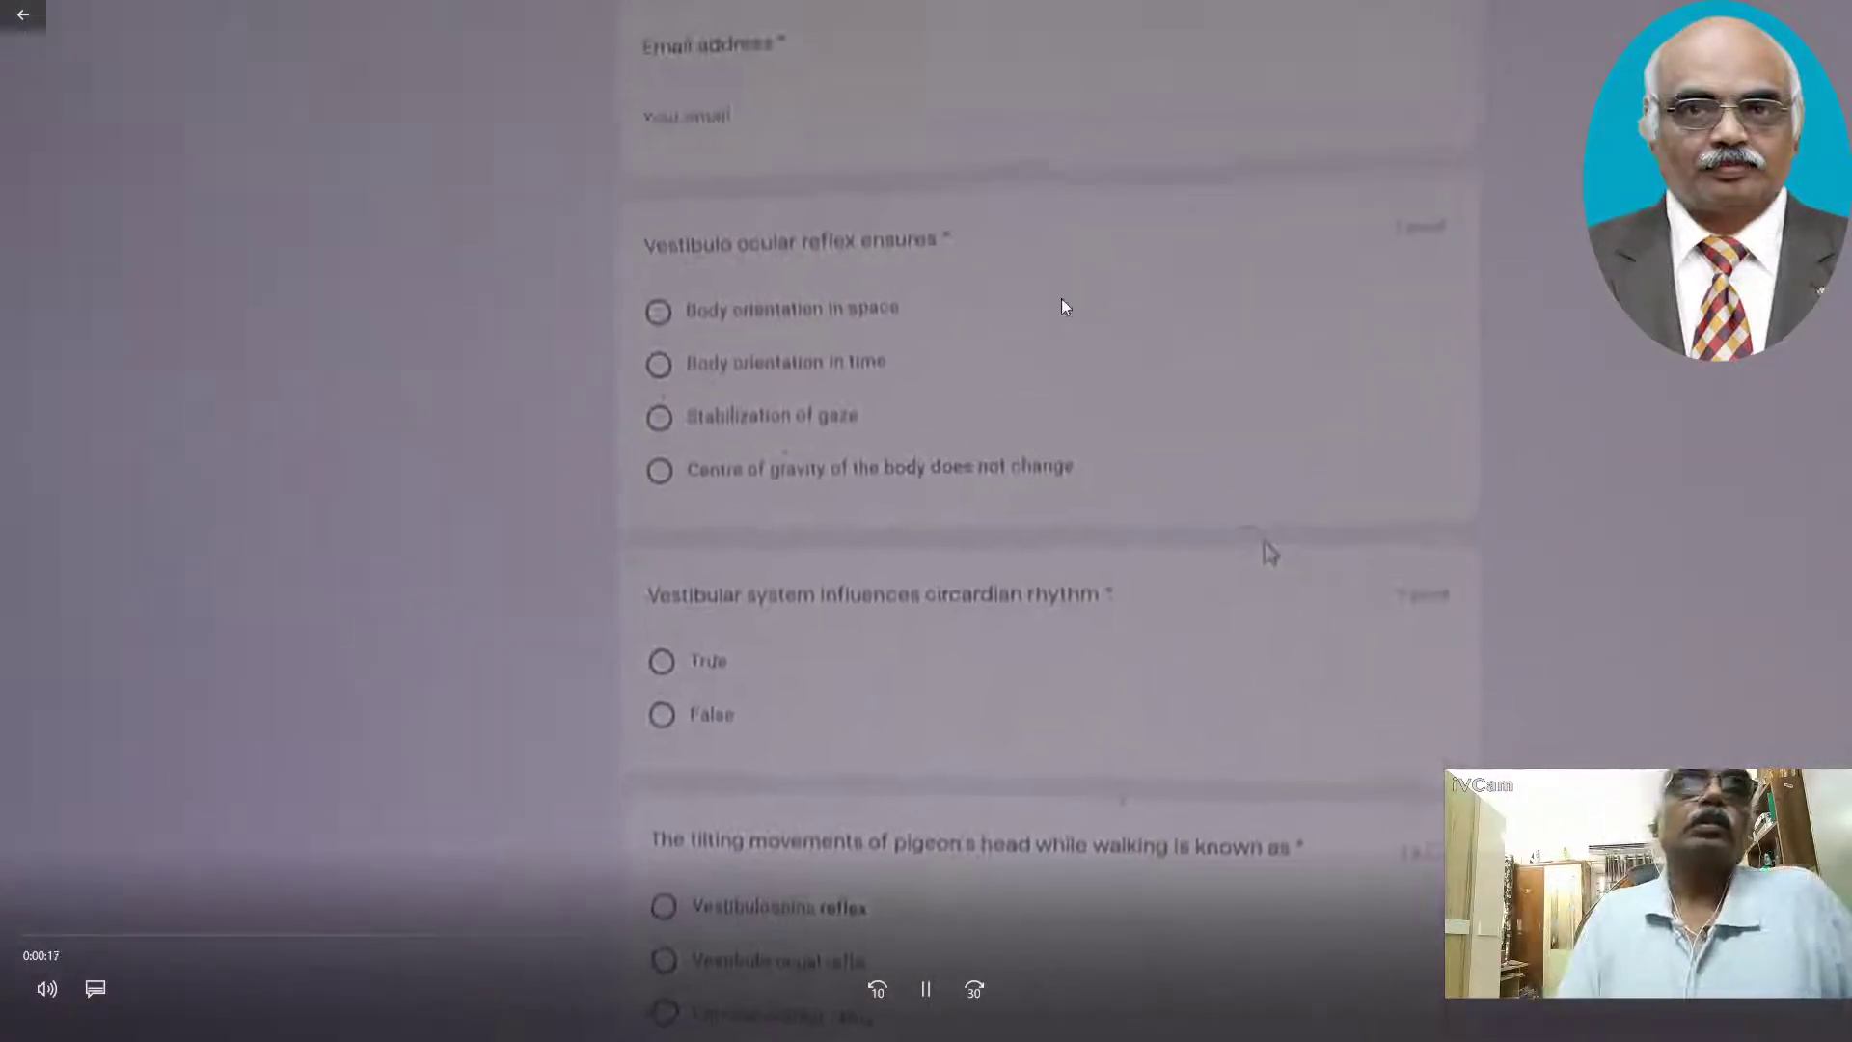
double_click(994, 554)
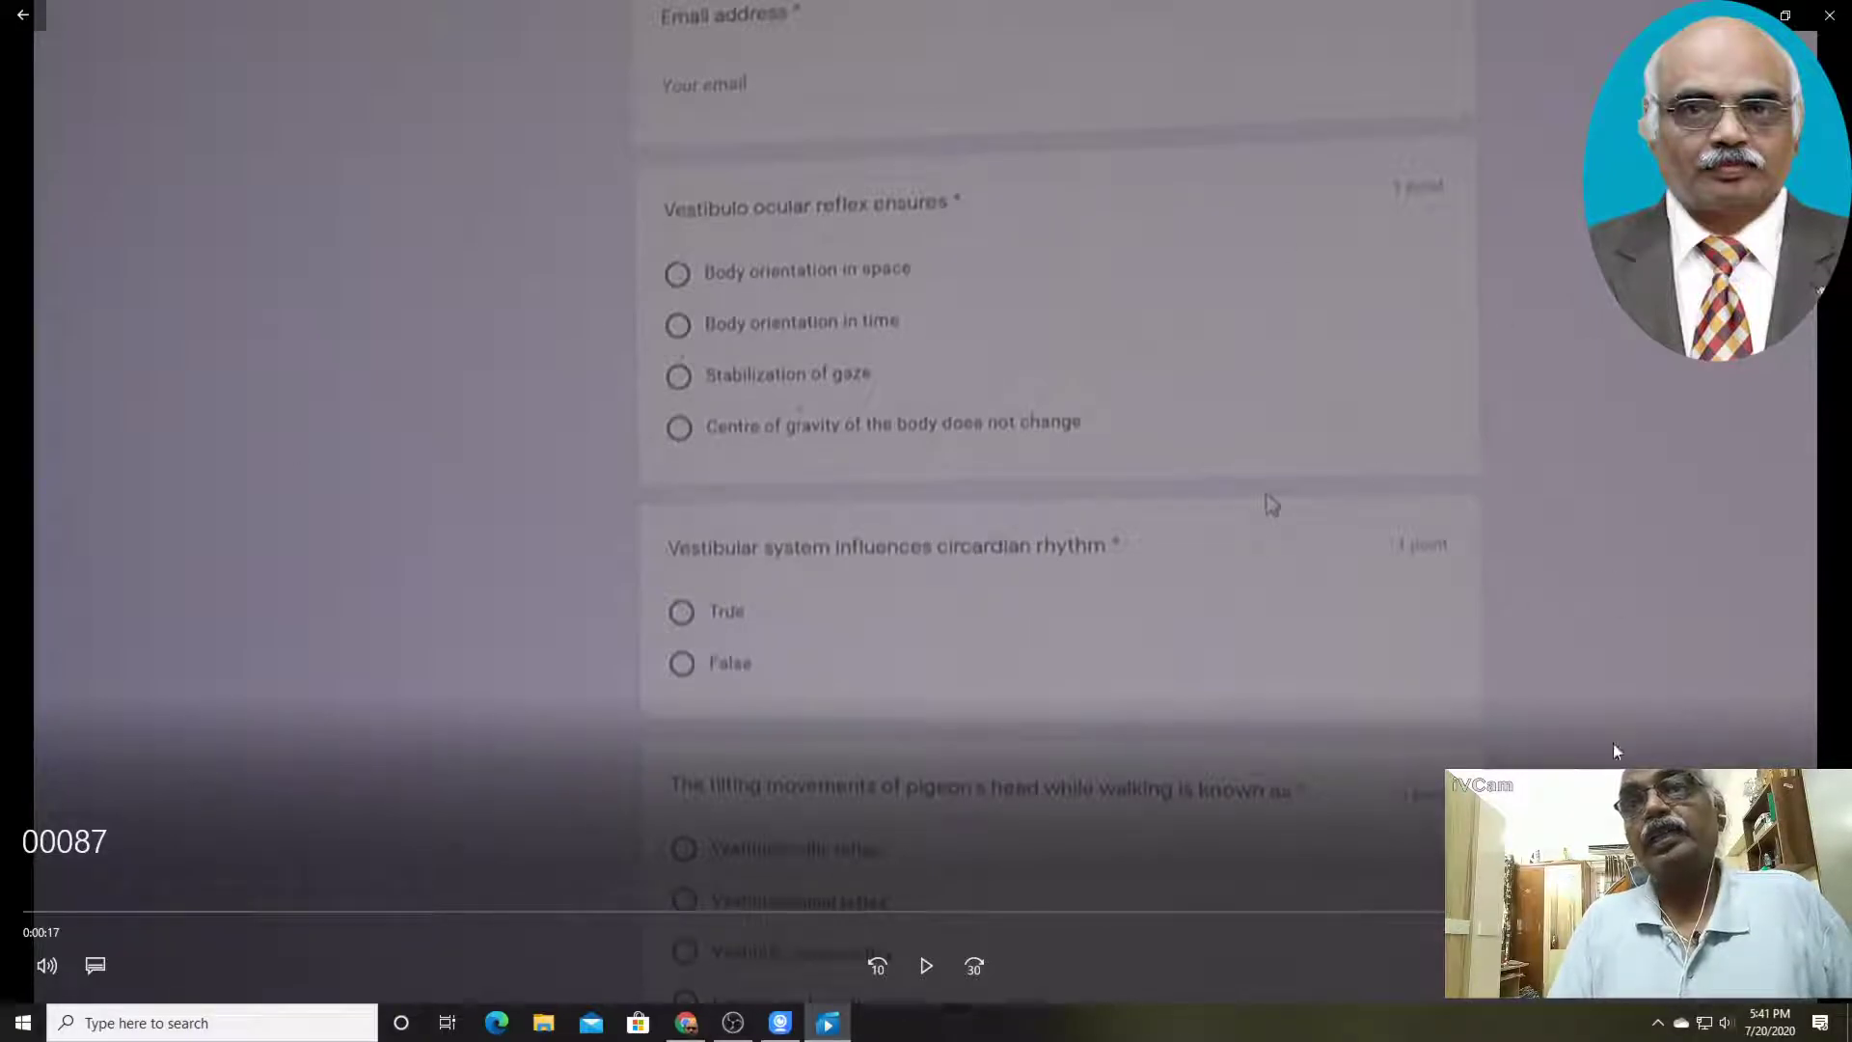
click(1103, 911)
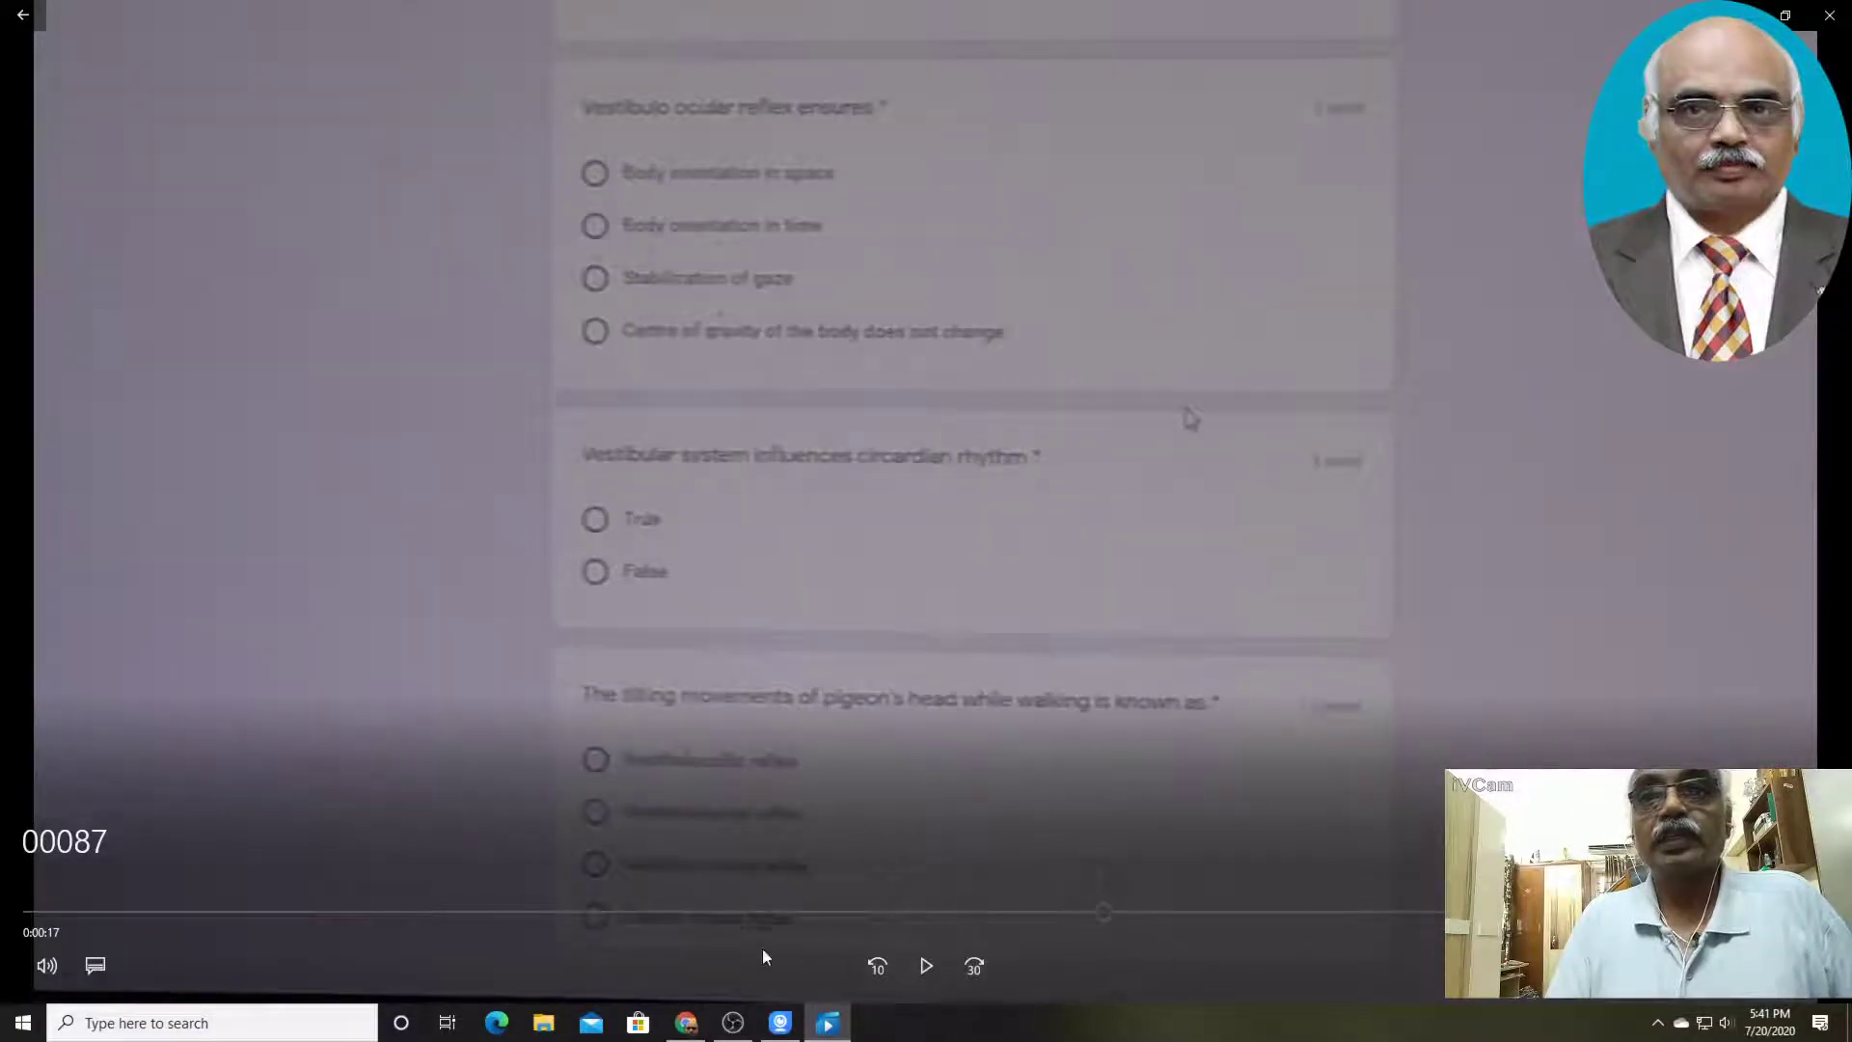
click(889, 911)
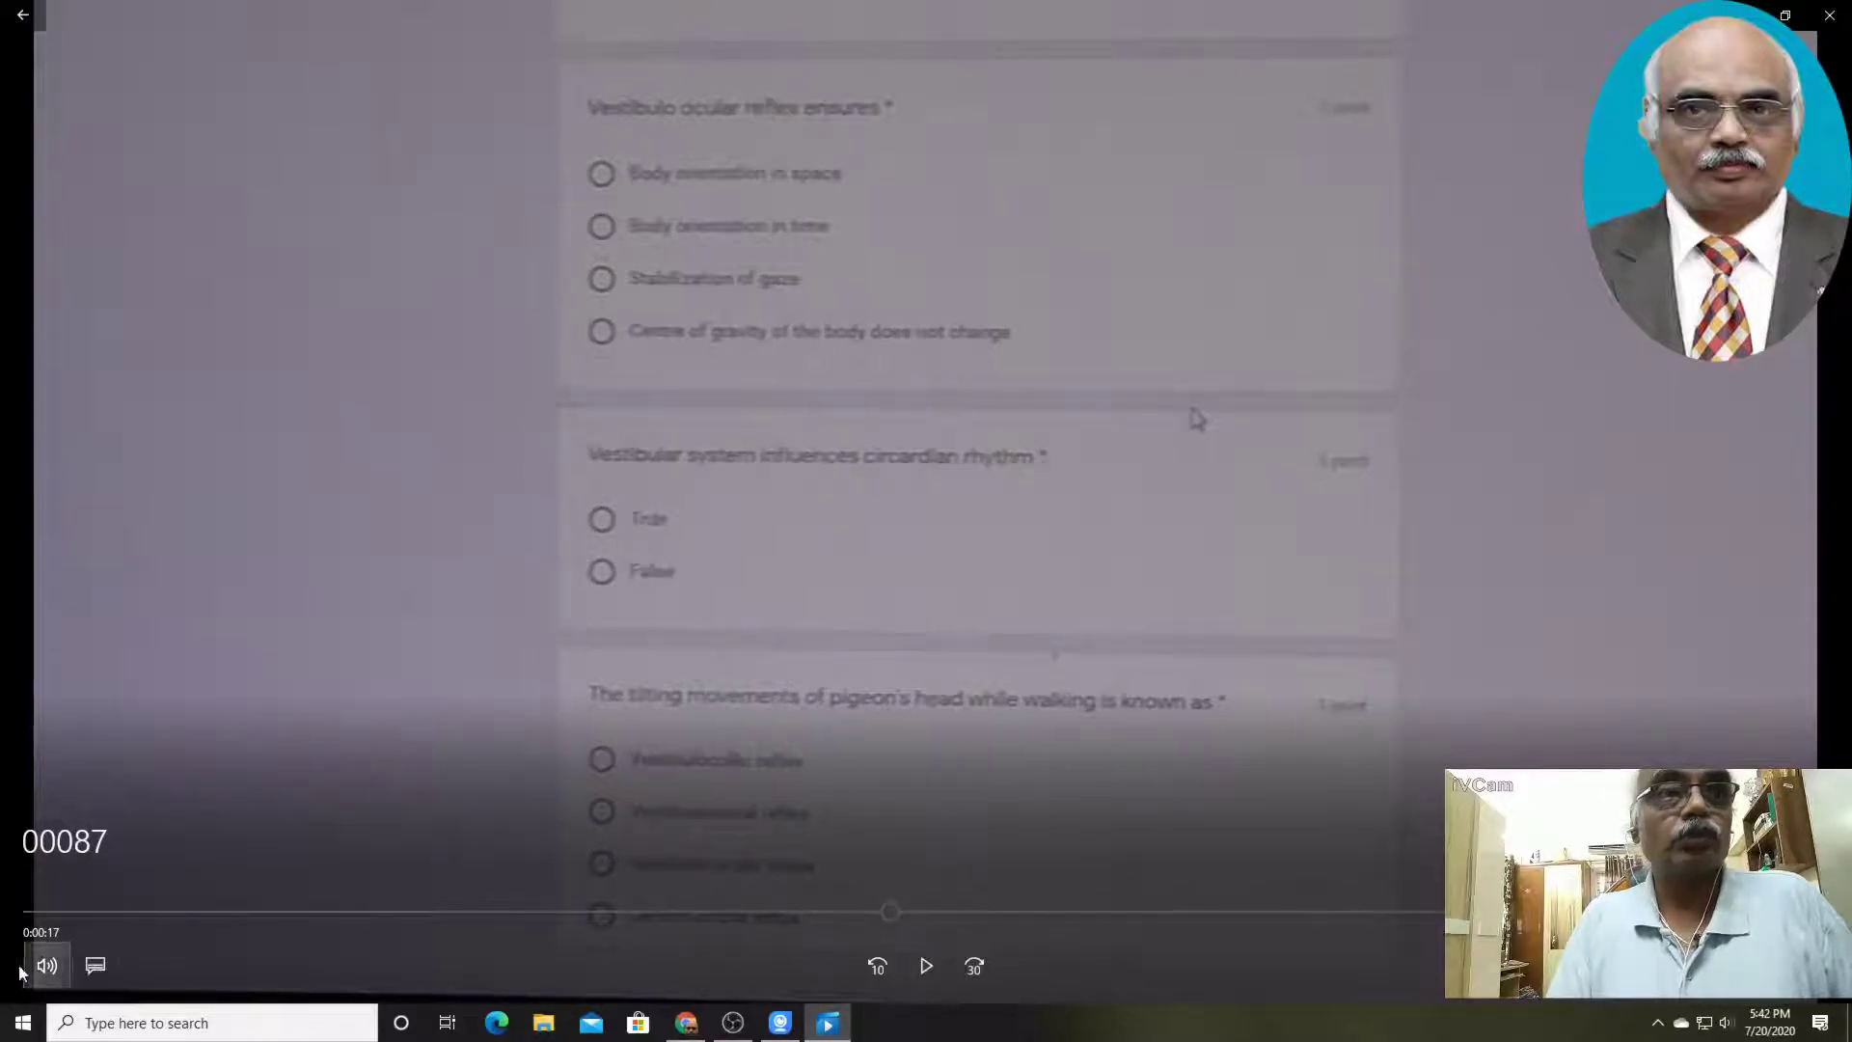
click(926, 966)
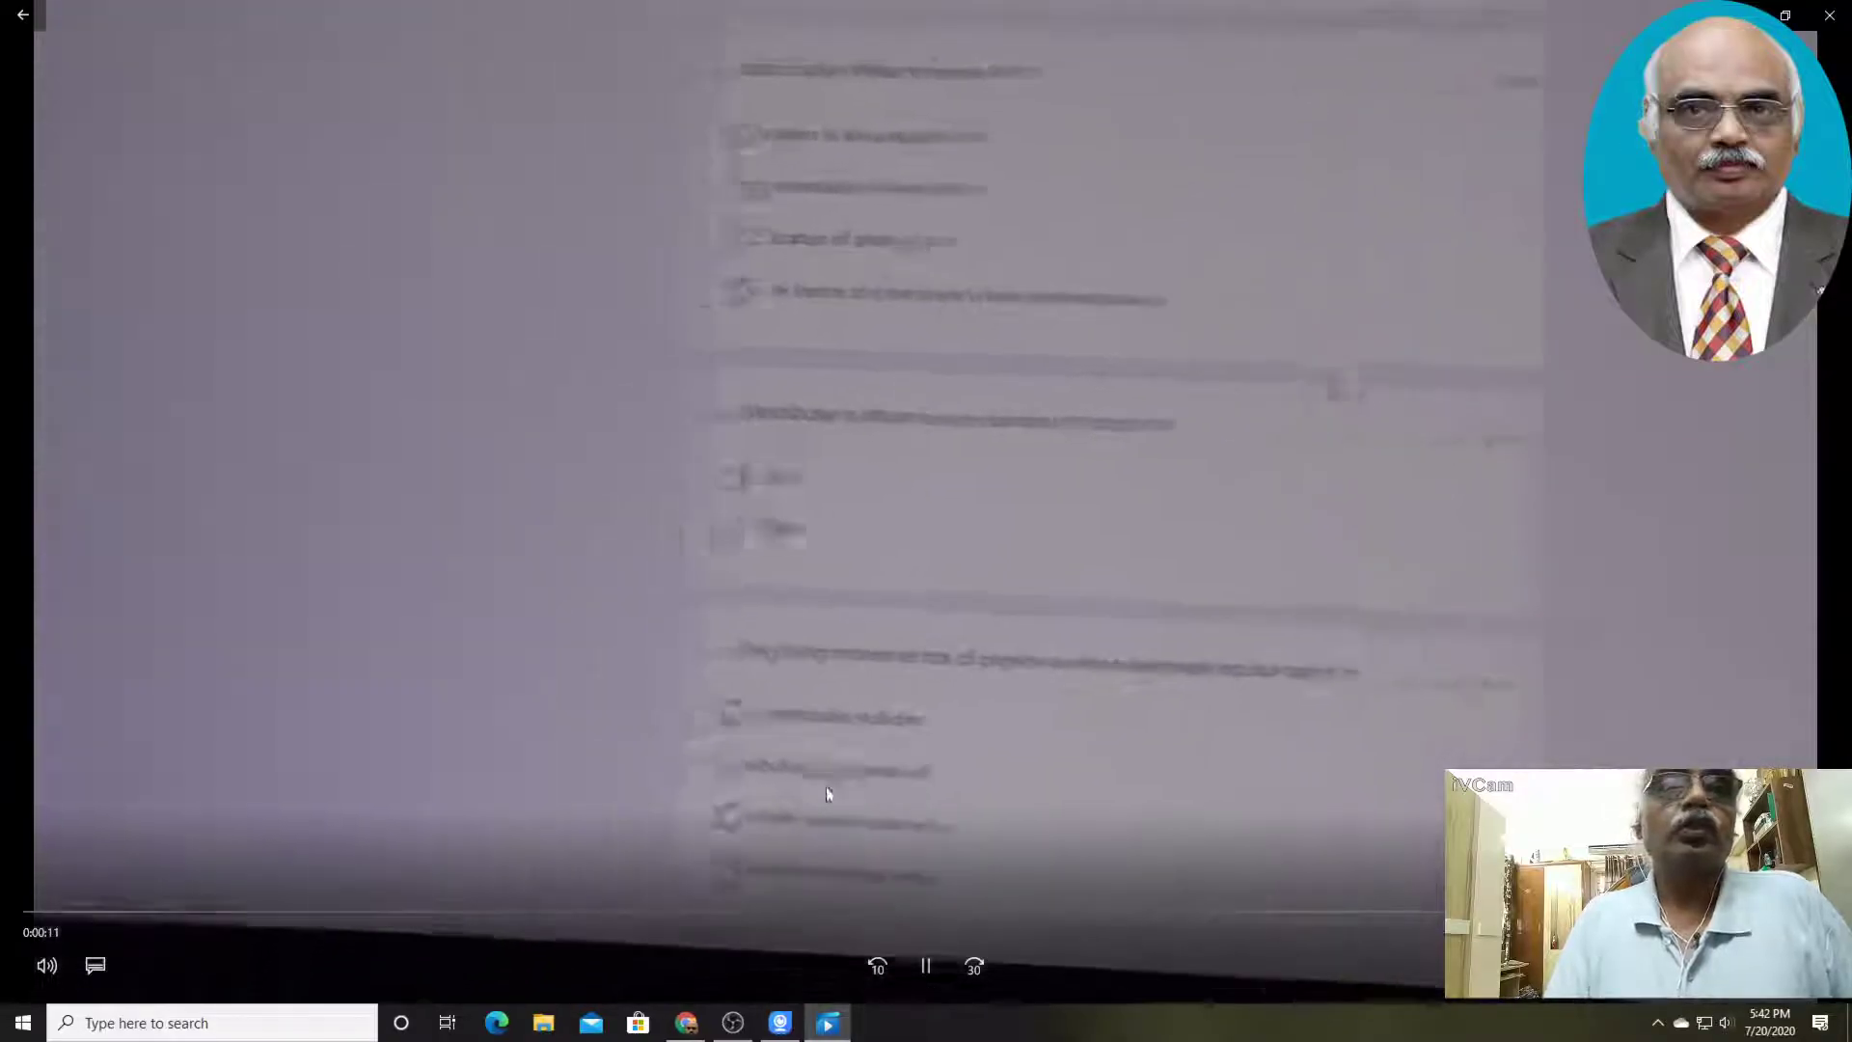
click(1831, 18)
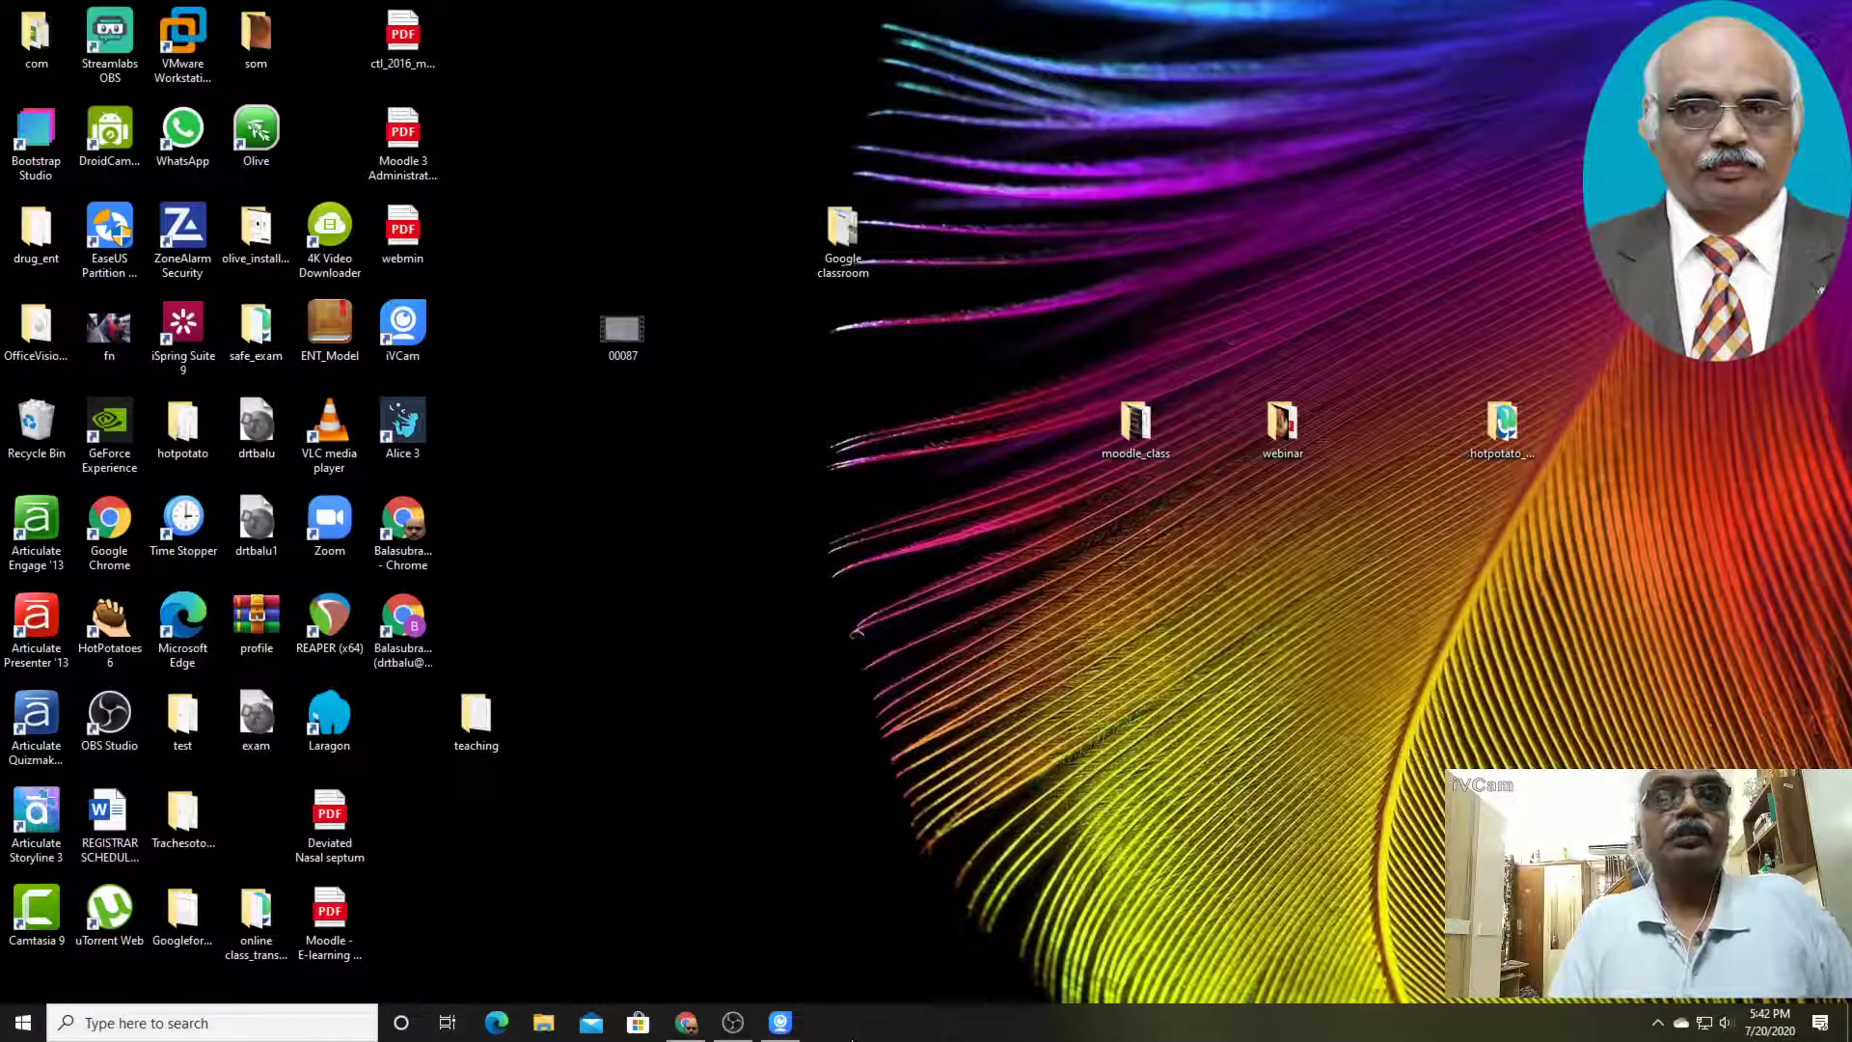